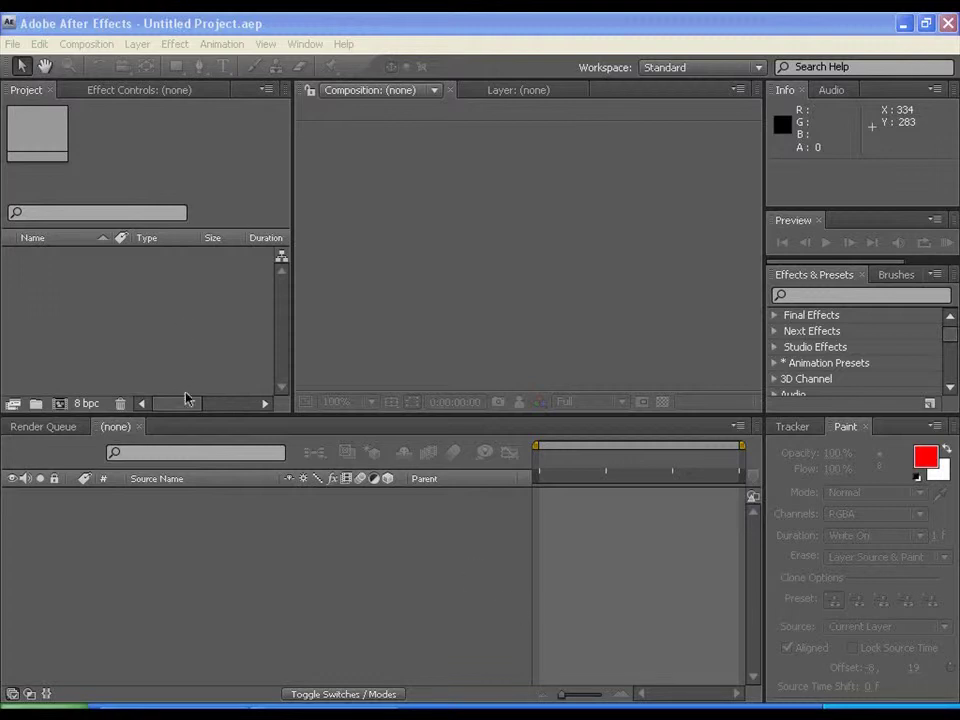
Step: Import the bloody tears TGA image sequence, letting After Effects guess the alpha
drag(183, 414, 181, 473)
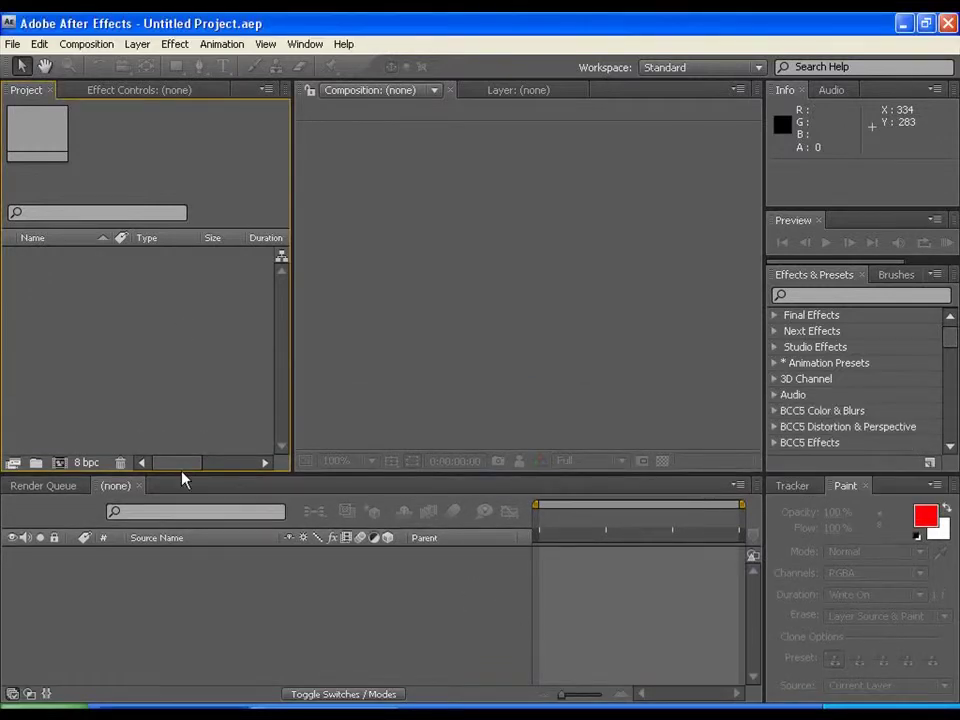
double_click(137, 308)
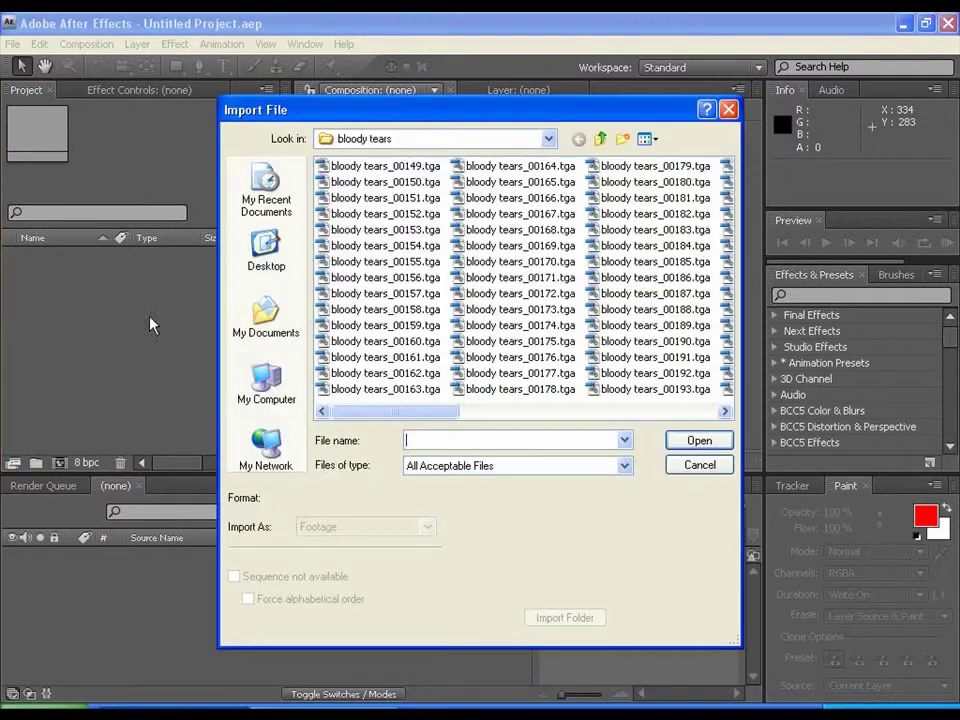
double_click(375, 105)
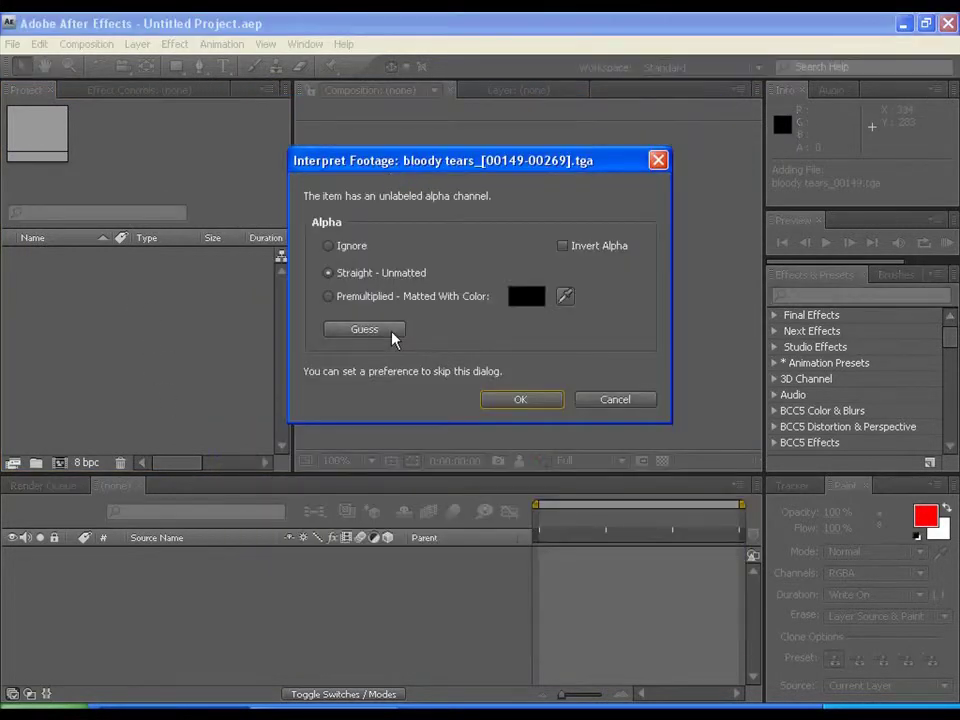
click(394, 332)
drag(408, 160, 368, 145)
click(455, 390)
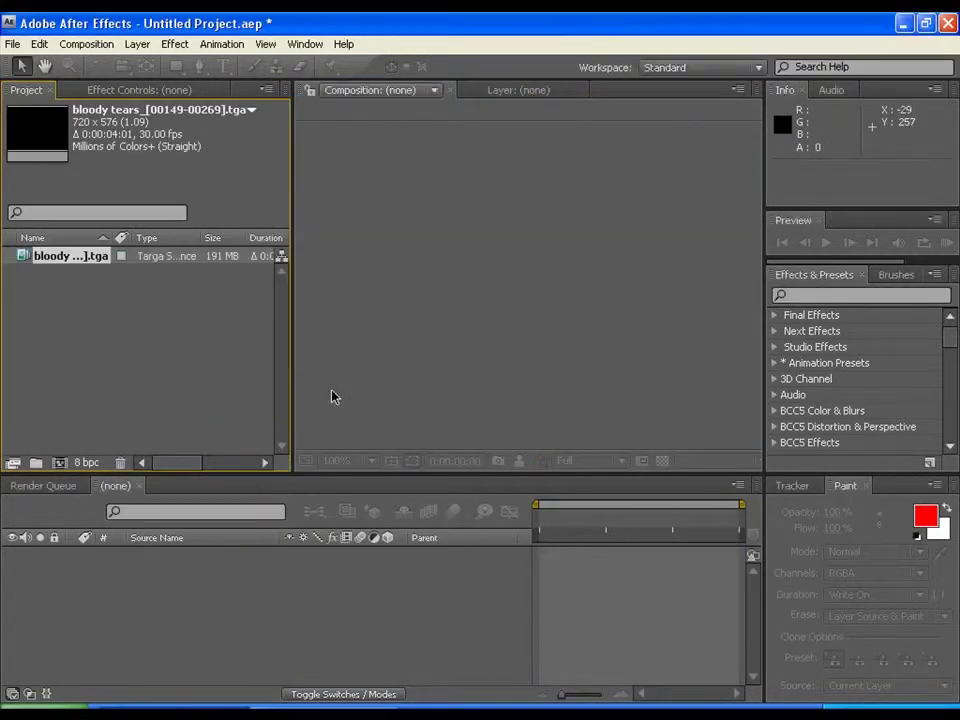
Step: Interpret the footage at 25 fps and make a bloody tears composition from it
right_click(58, 257)
mouse_move(152, 318)
click(285, 318)
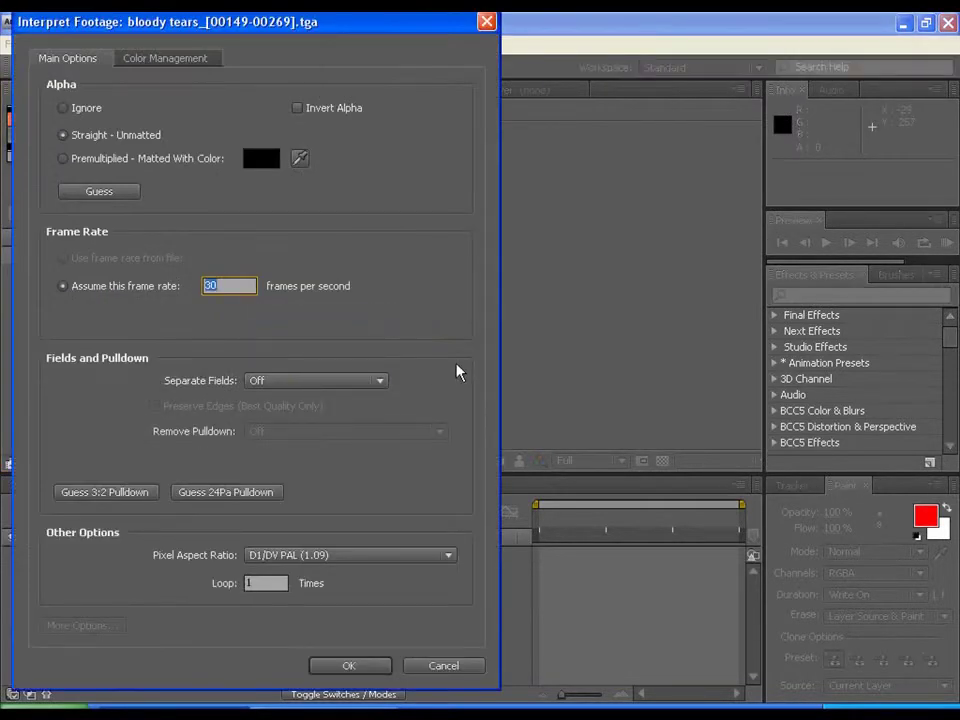
text(25)
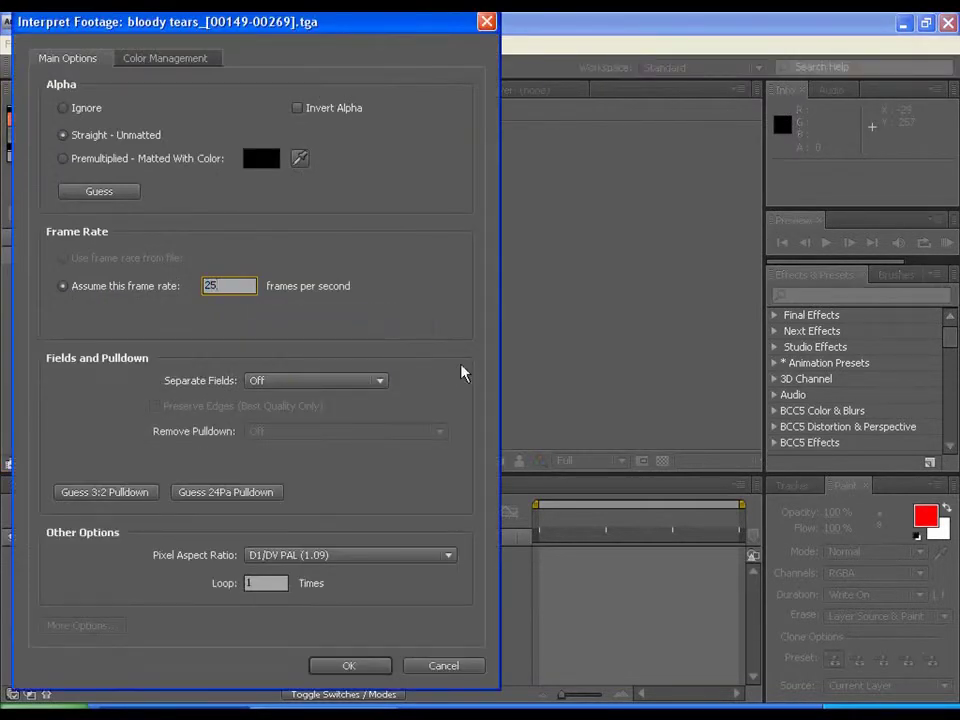
click(366, 665)
drag(72, 263, 530, 280)
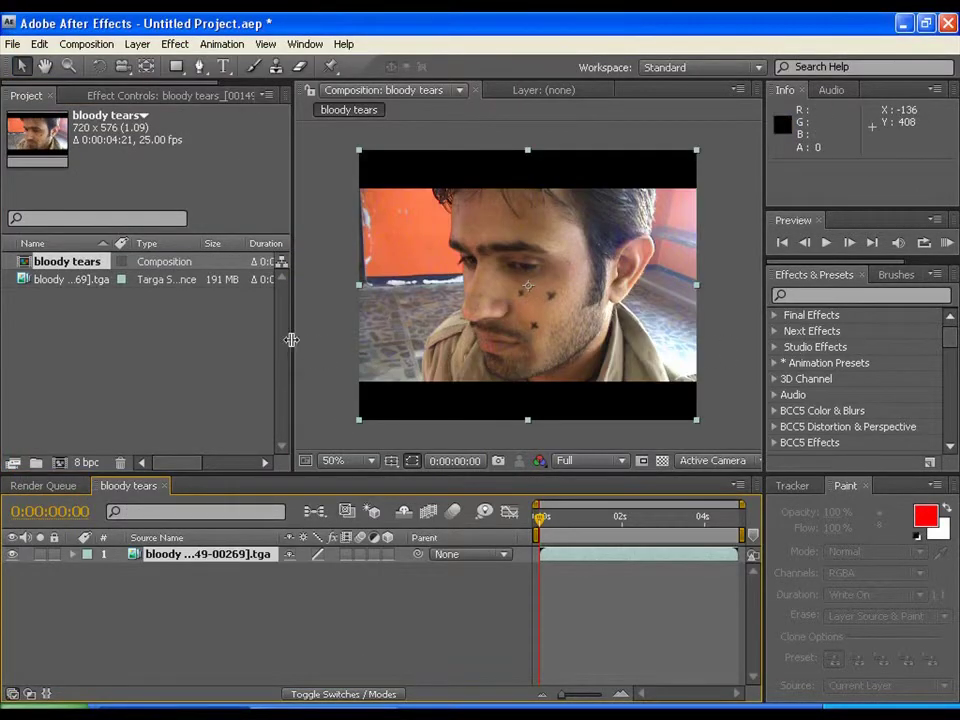
Step: Widen the composition viewer and preview the clip, stopping at 0:00:01:12
drag(292, 339, 193, 339)
click(251, 375)
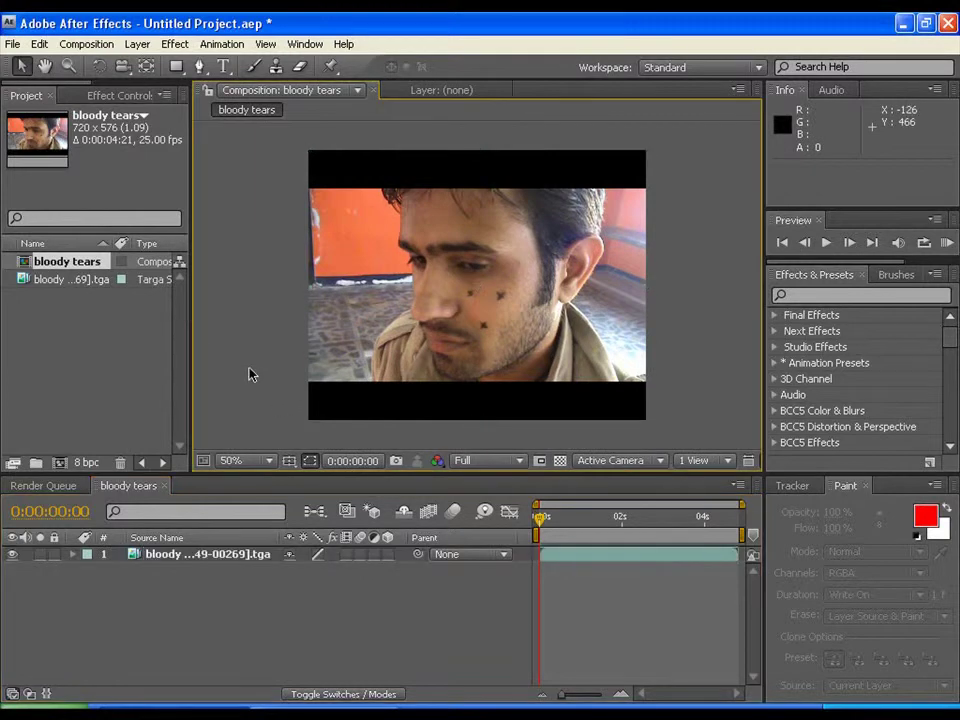
key(KP_0)
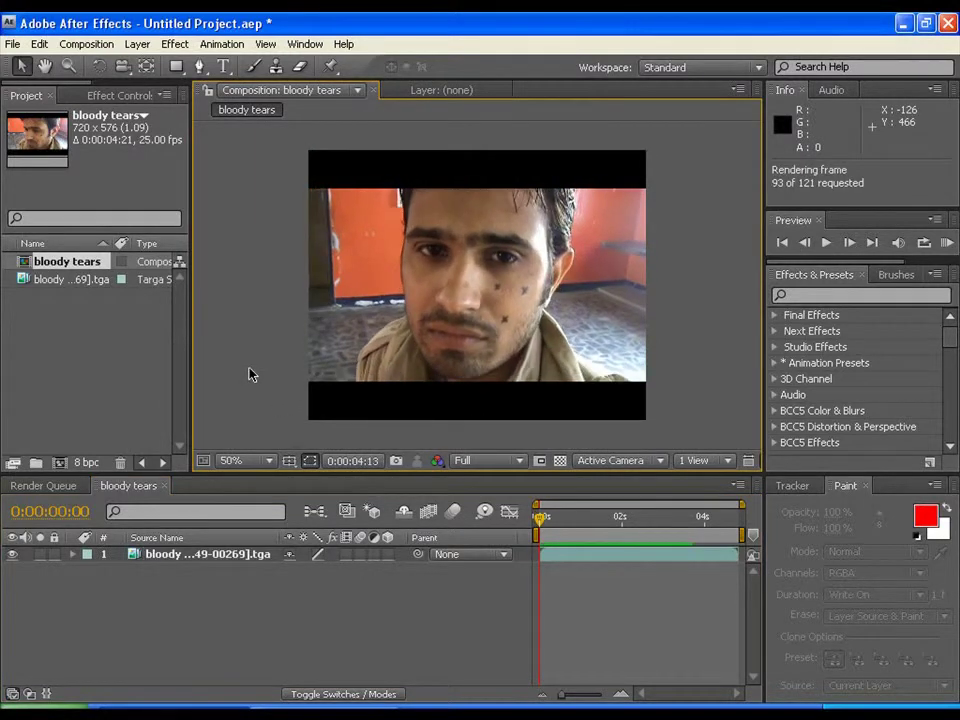
key(space)
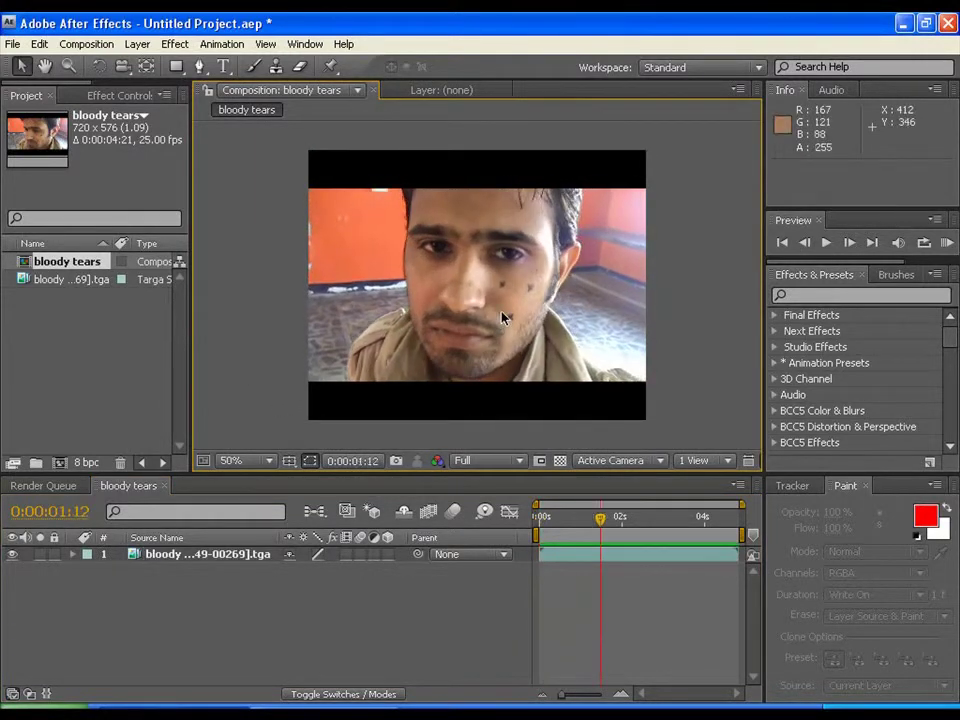
Step: Move the current time to about two seconds into the clip
scroll(508, 310, up, 2)
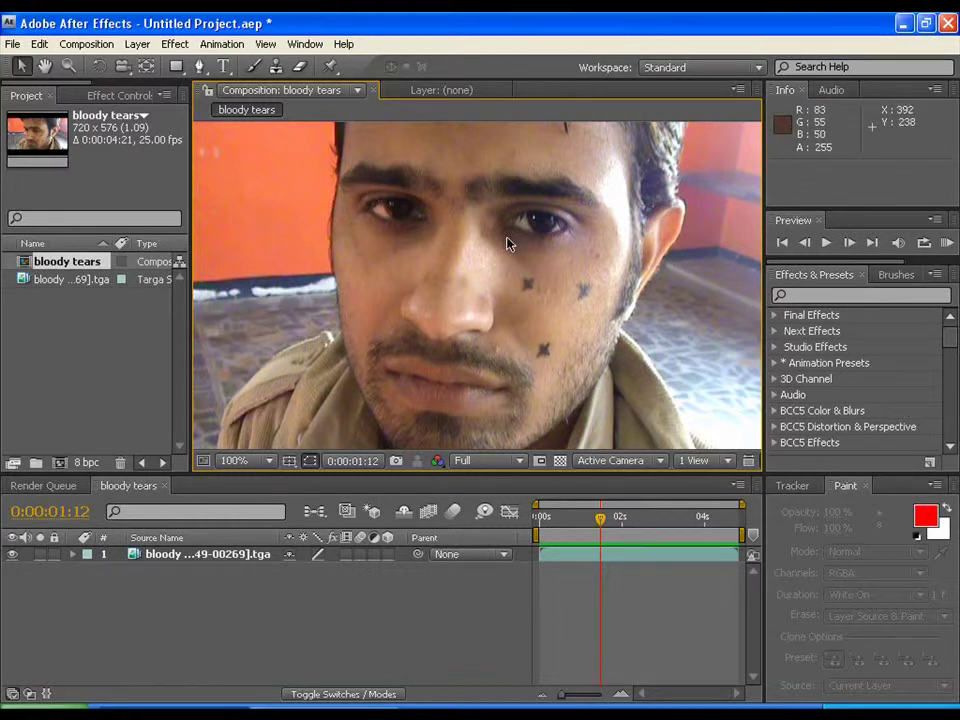
scroll(508, 242, down, 2)
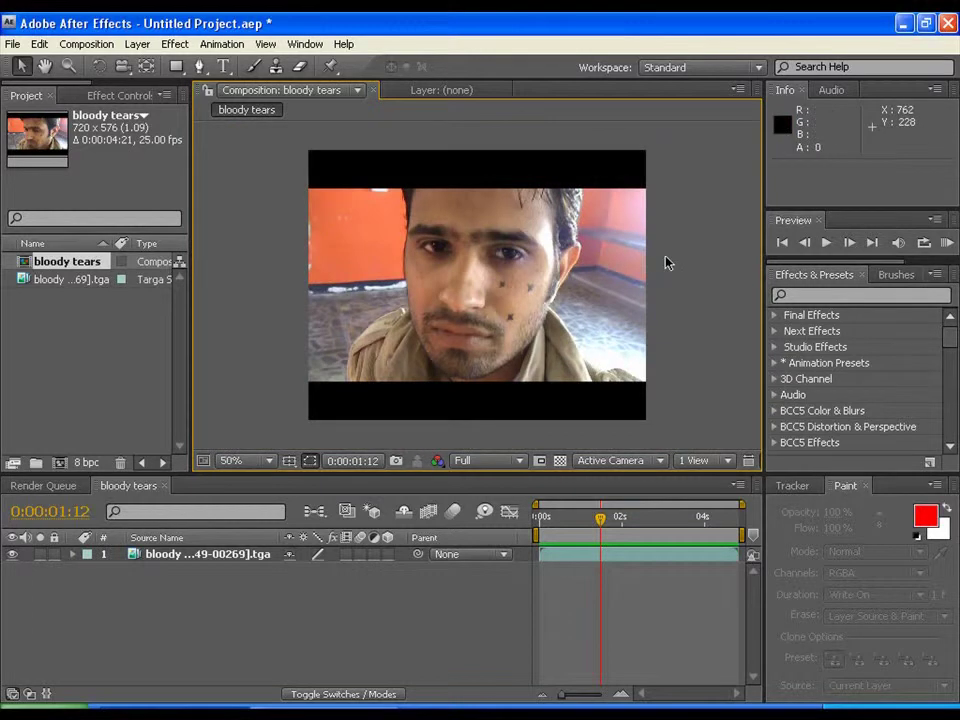
scroll(596, 300, up, 2)
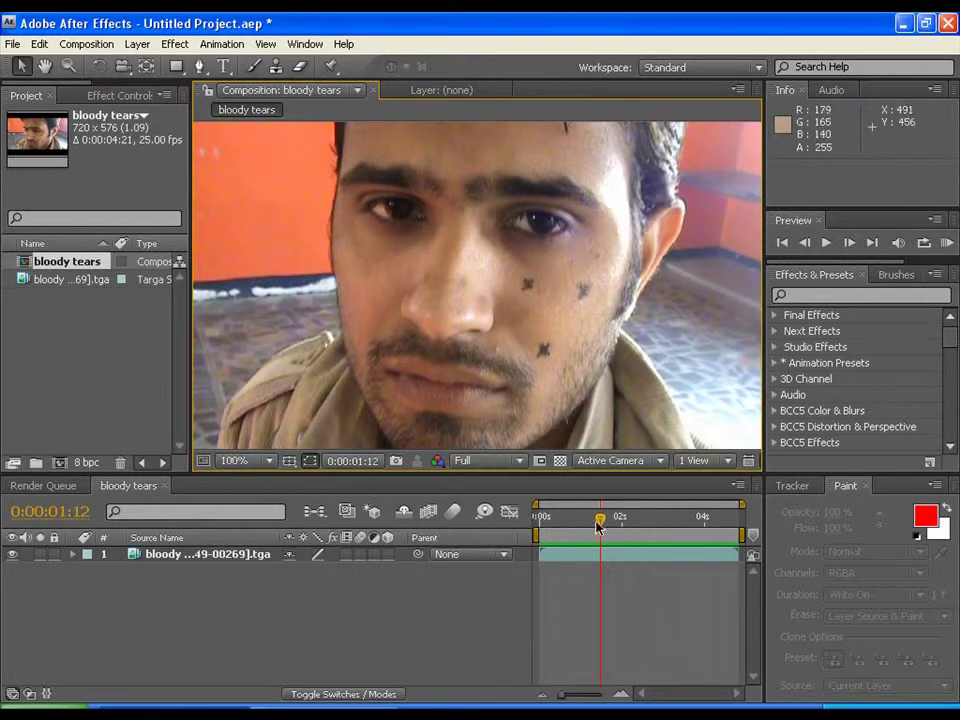
drag(597, 527, 621, 533)
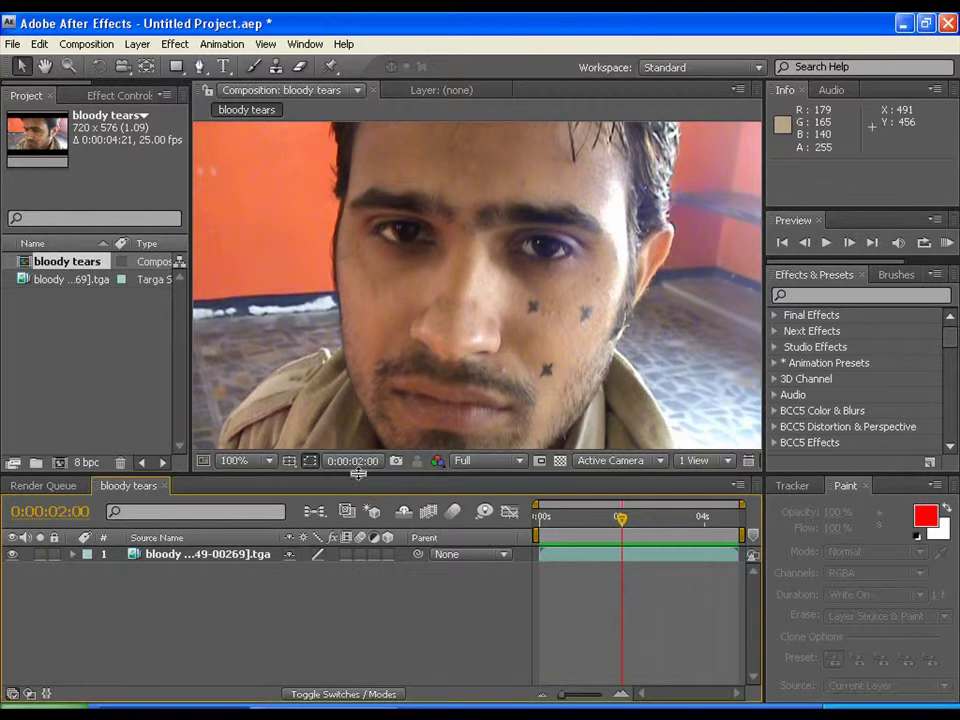
Step: In the layer view, clone clean skin with a 28 px brush over the nose, cheek and chin star marks
double_click(484, 335)
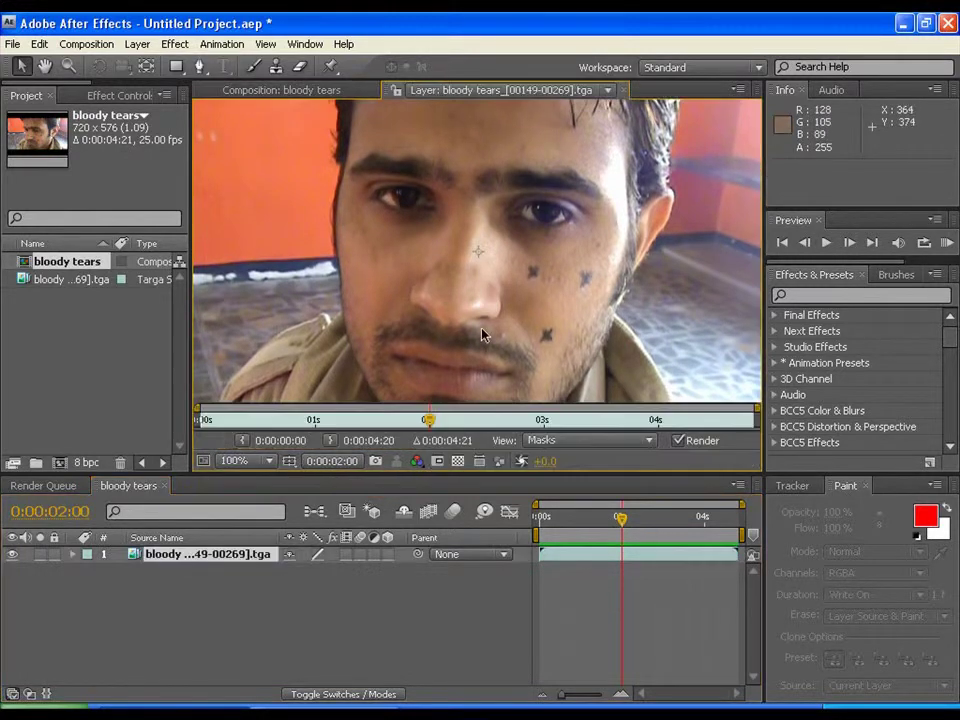
click(276, 68)
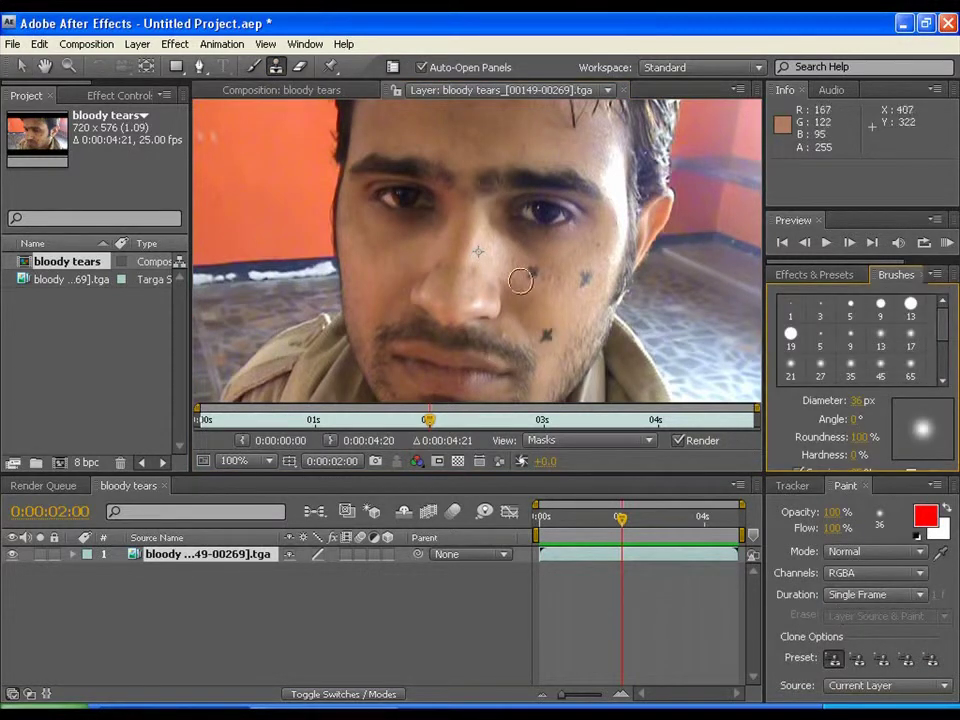
drag(536, 287, 533, 289)
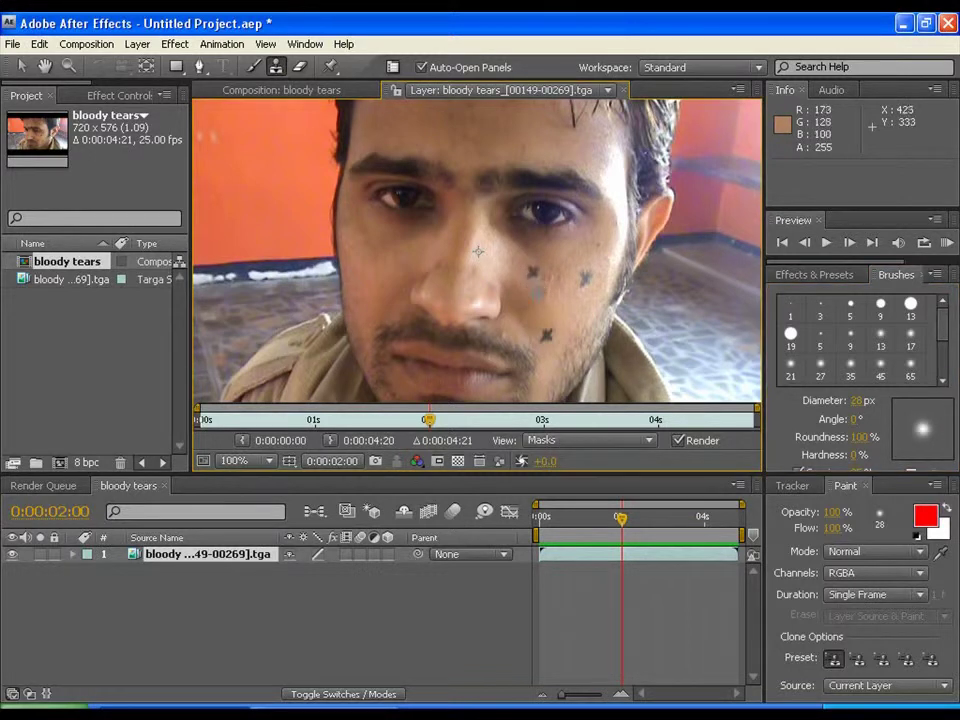
alt+click(537, 290)
click(531, 278)
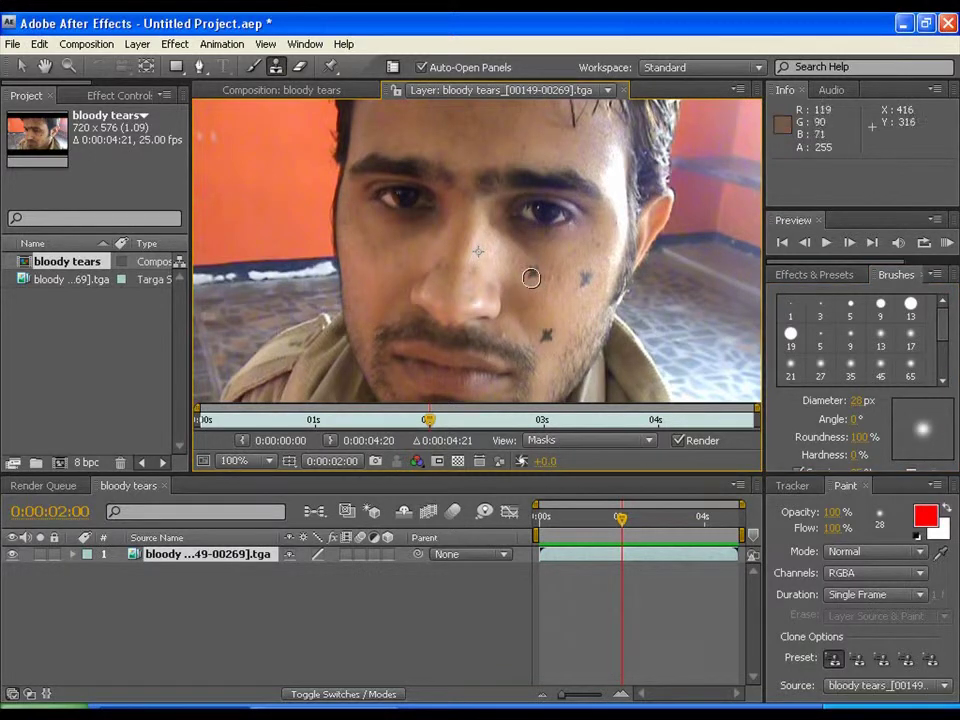
click(531, 277)
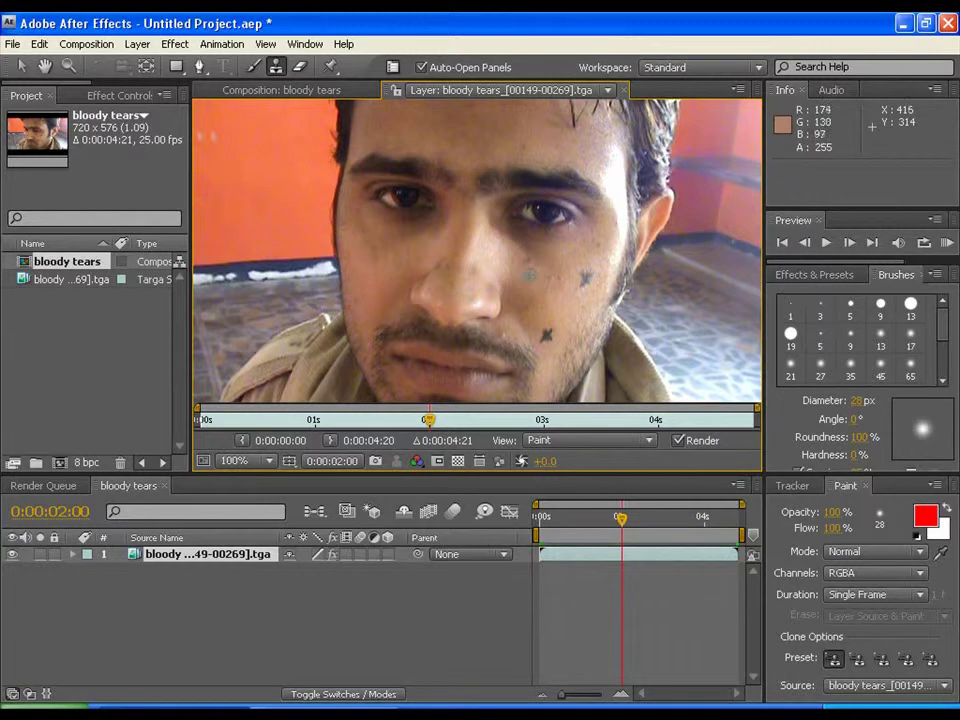
click(583, 284)
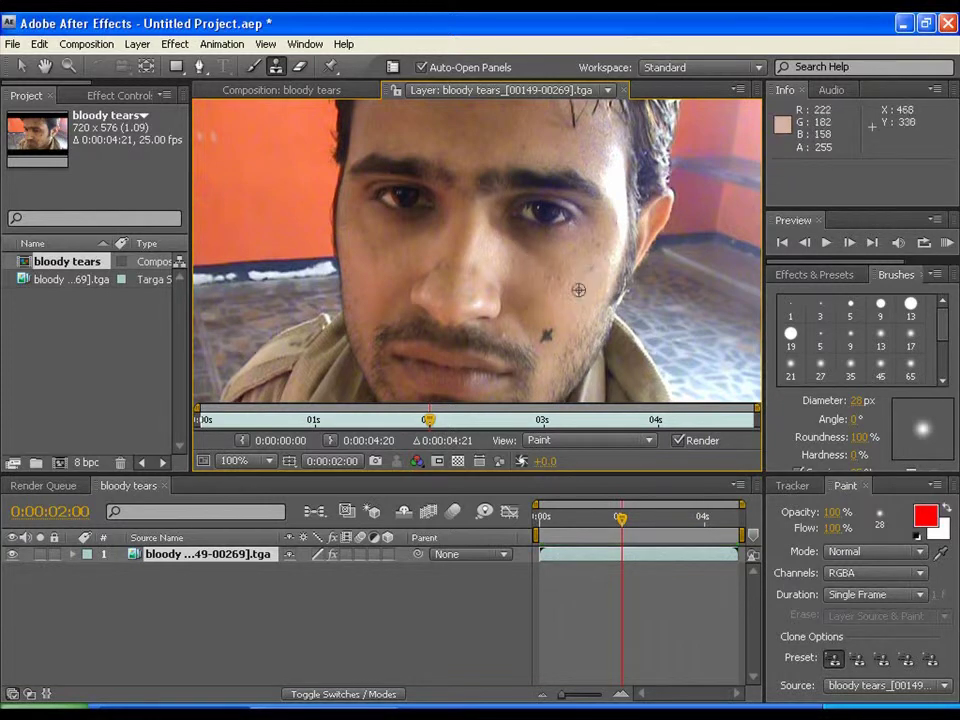
click(548, 334)
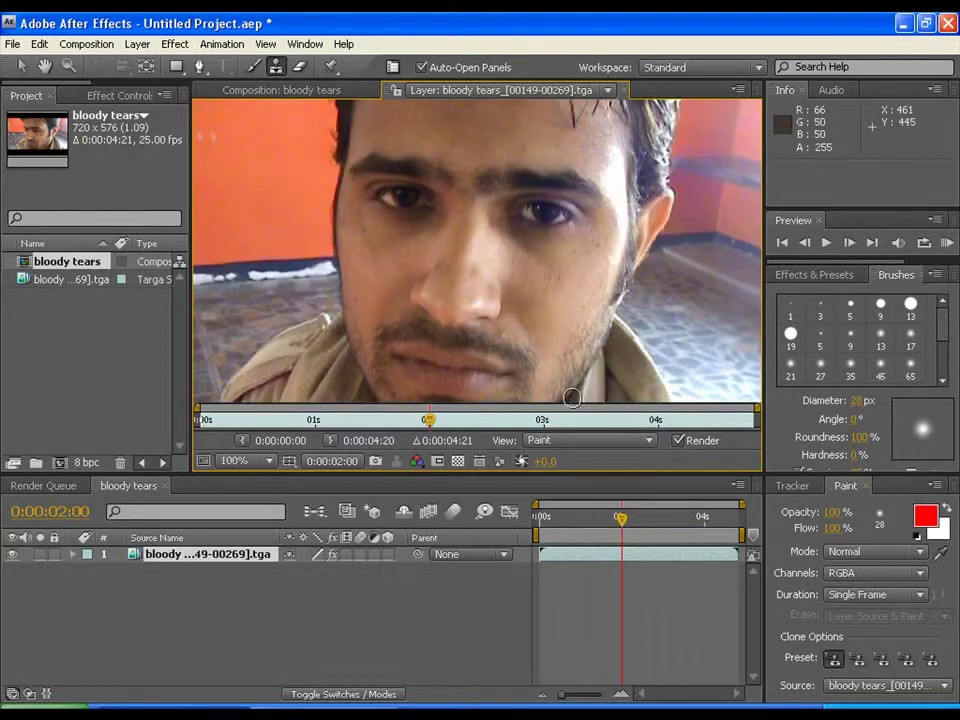
Step: Return the current time to 0:00:02:00 and zoom the layer view to 50%
mouse_move(621, 522)
mouse_down()
mouse_move(639, 523)
mouse_move(621, 519)
mouse_up()
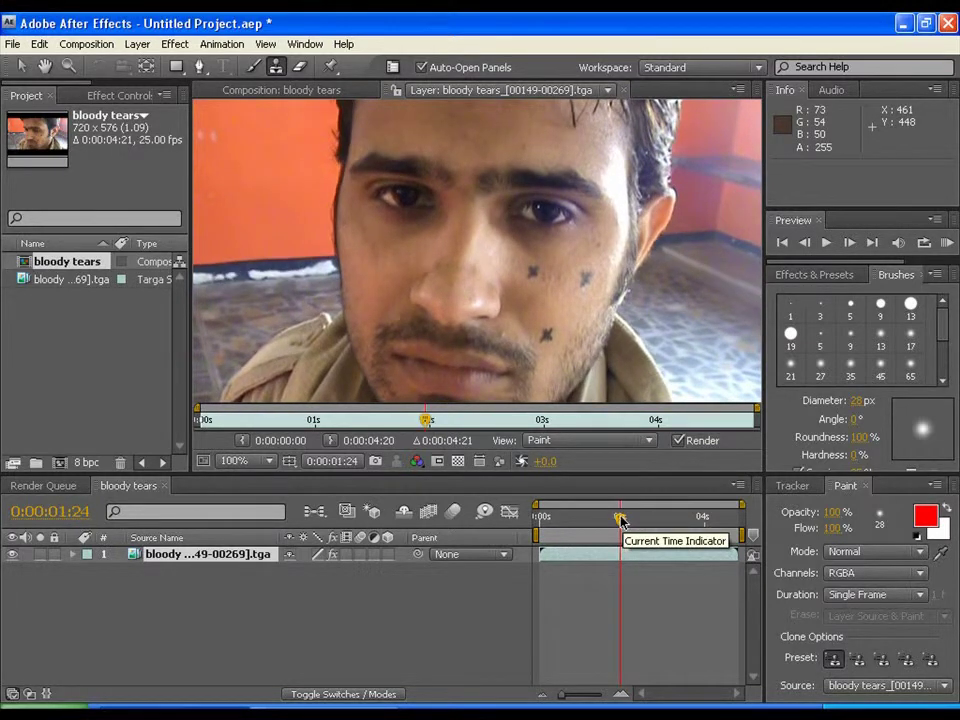
click(331, 461)
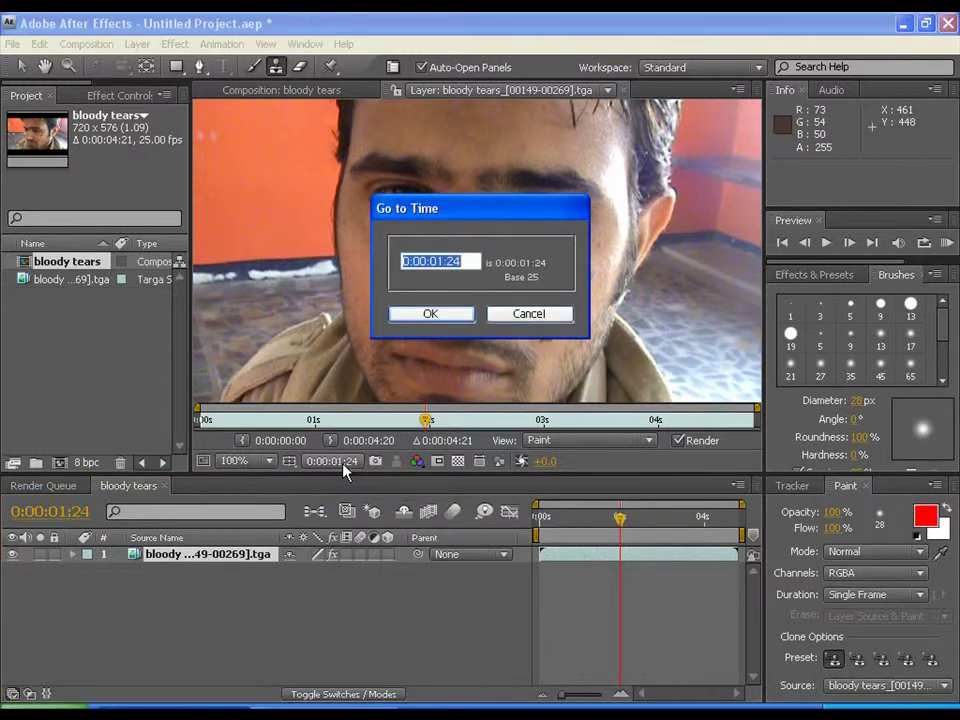
click(440, 262)
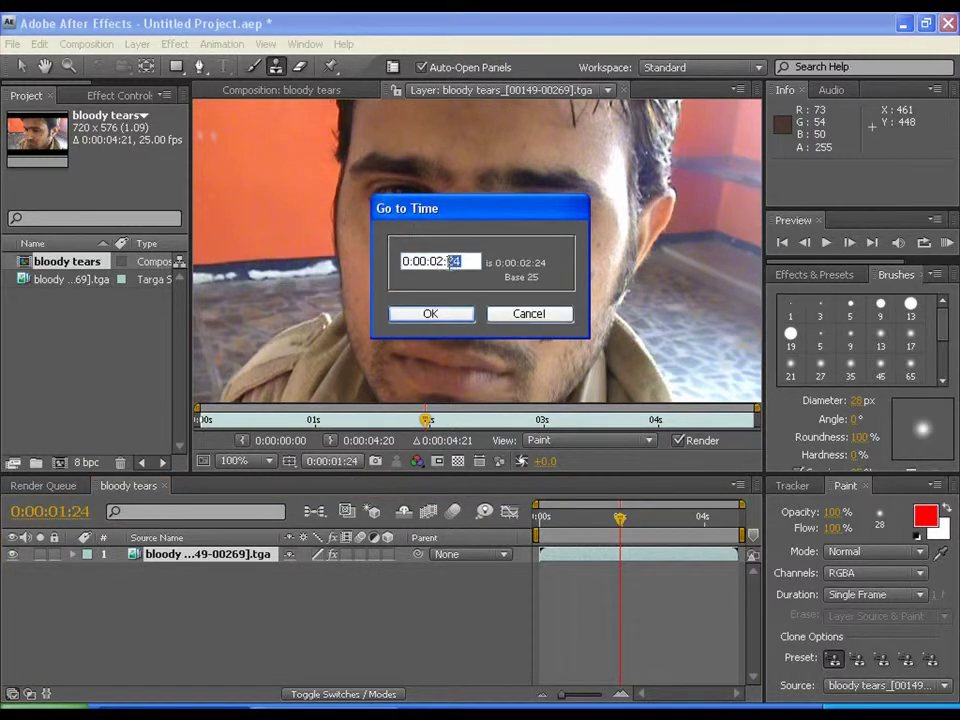
text(2:00)
click(450, 316)
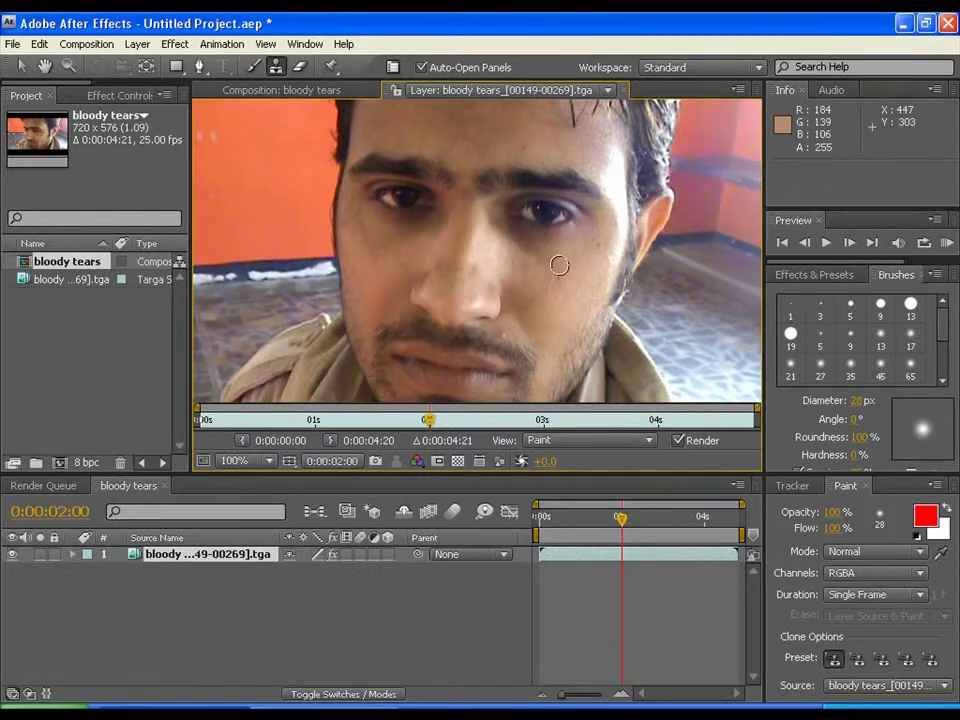
key(comma)
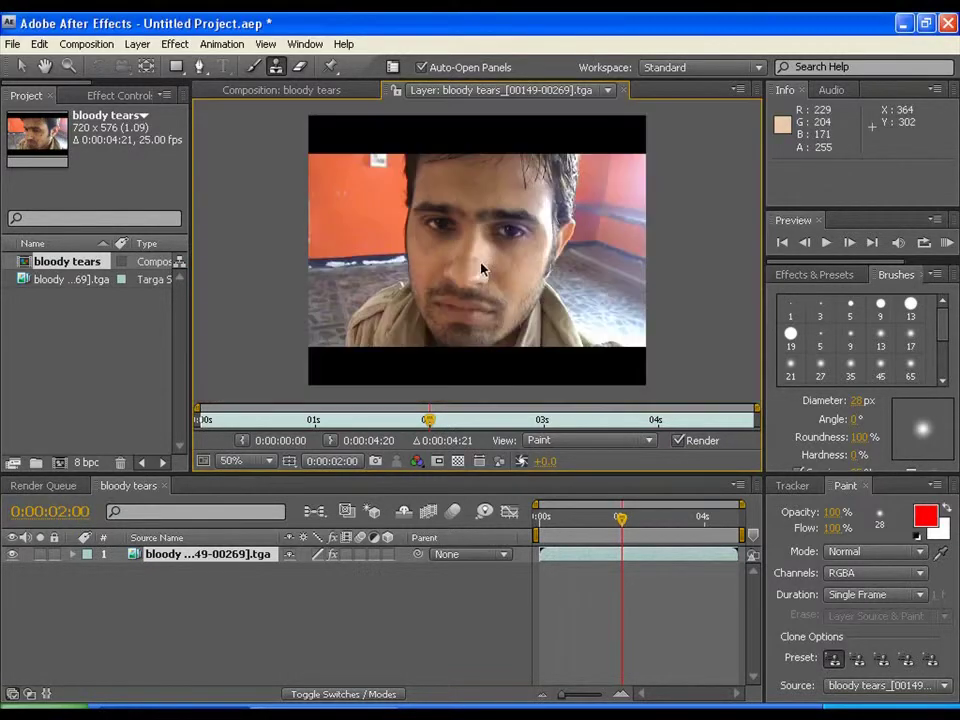
Step: Queue the current frame for saving with Targa as the output format
click(104, 45)
mouse_move(137, 232)
click(343, 231)
click(185, 606)
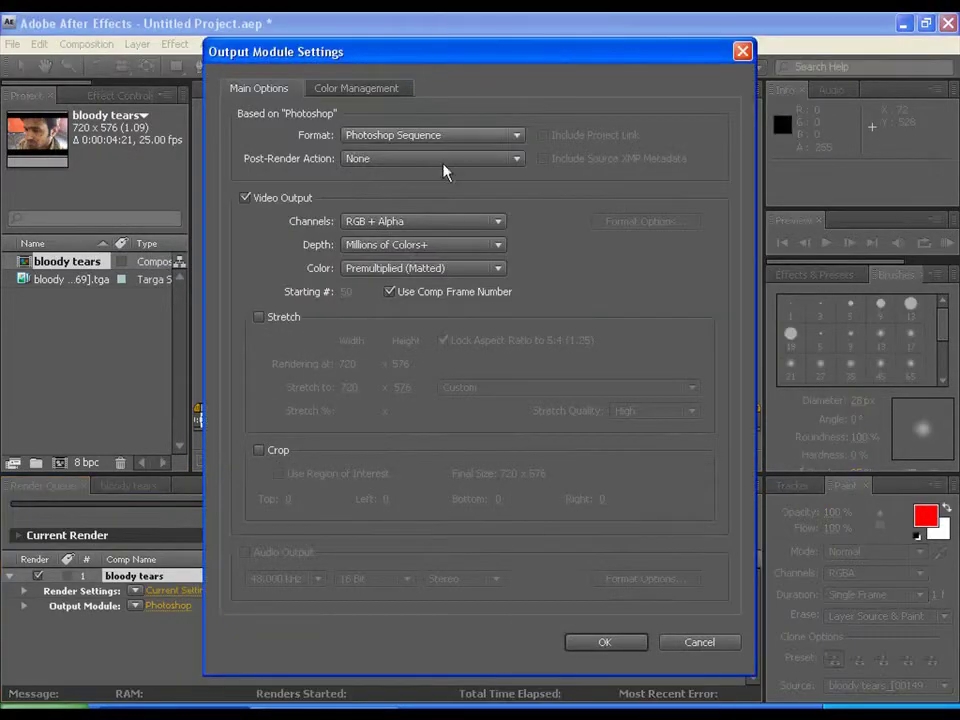
click(443, 134)
click(432, 442)
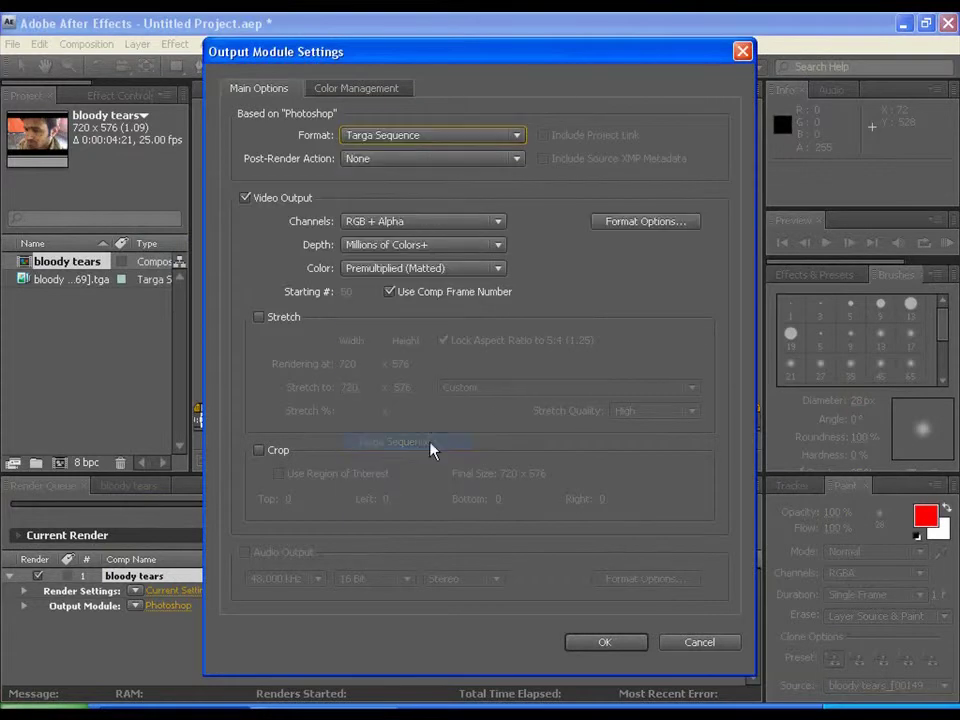
click(605, 642)
Step: Name the output 'still face' and render the frame
click(520, 605)
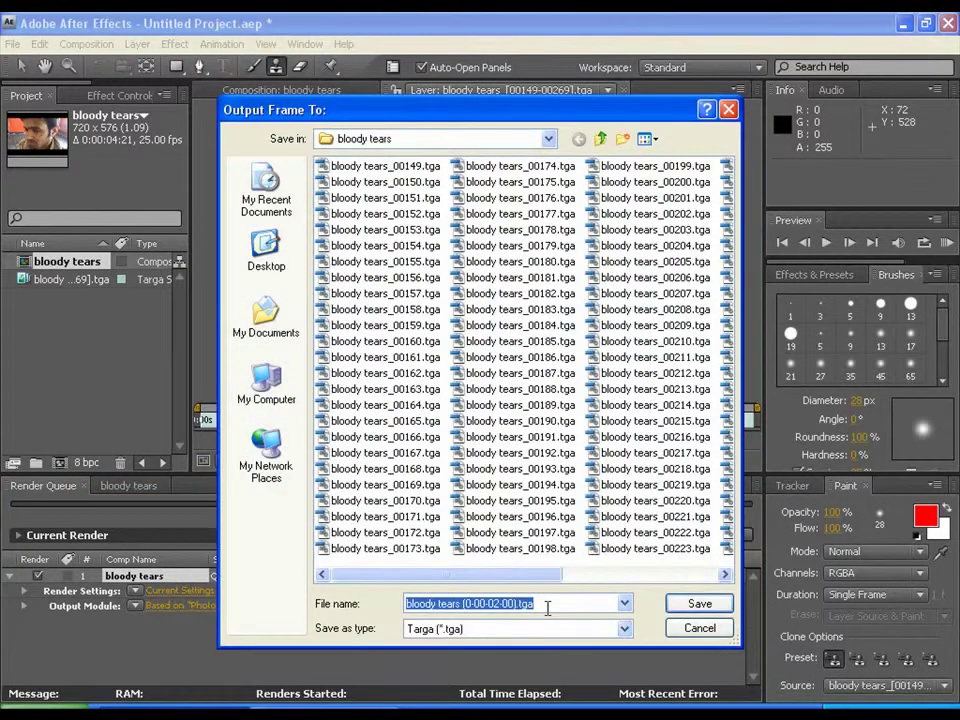
text(still f)
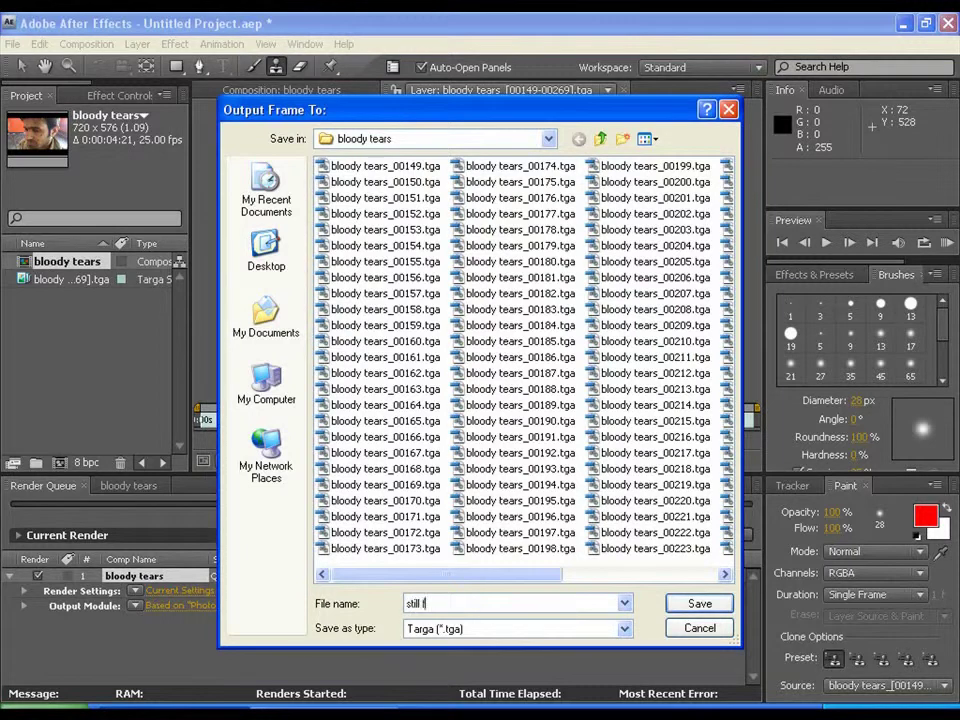
text(ace)
click(686, 604)
click(727, 540)
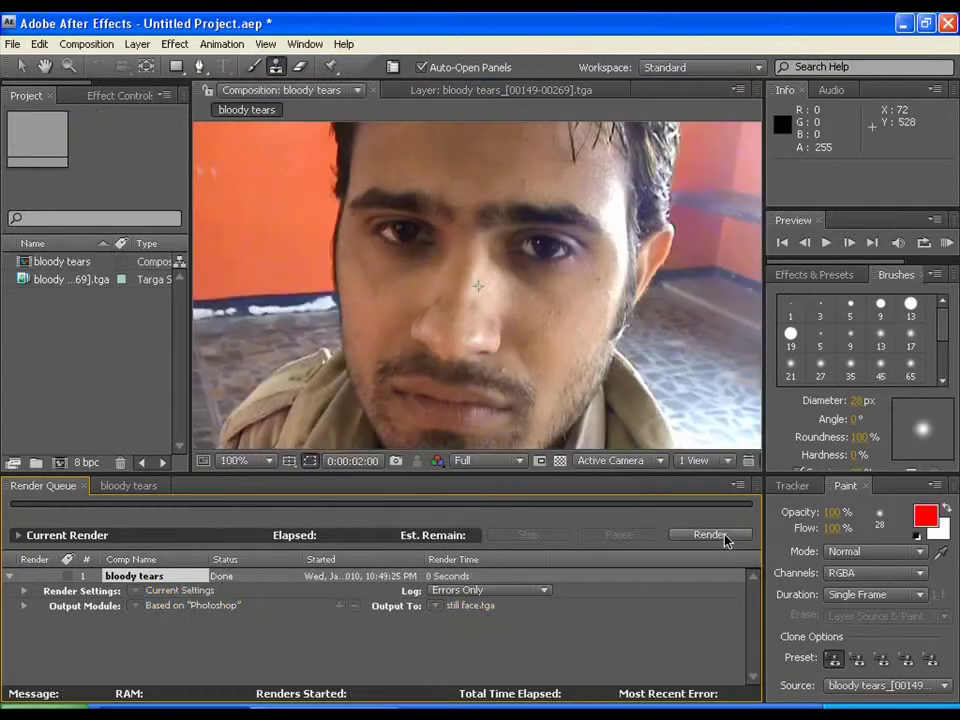
scroll(510, 317, down, 2)
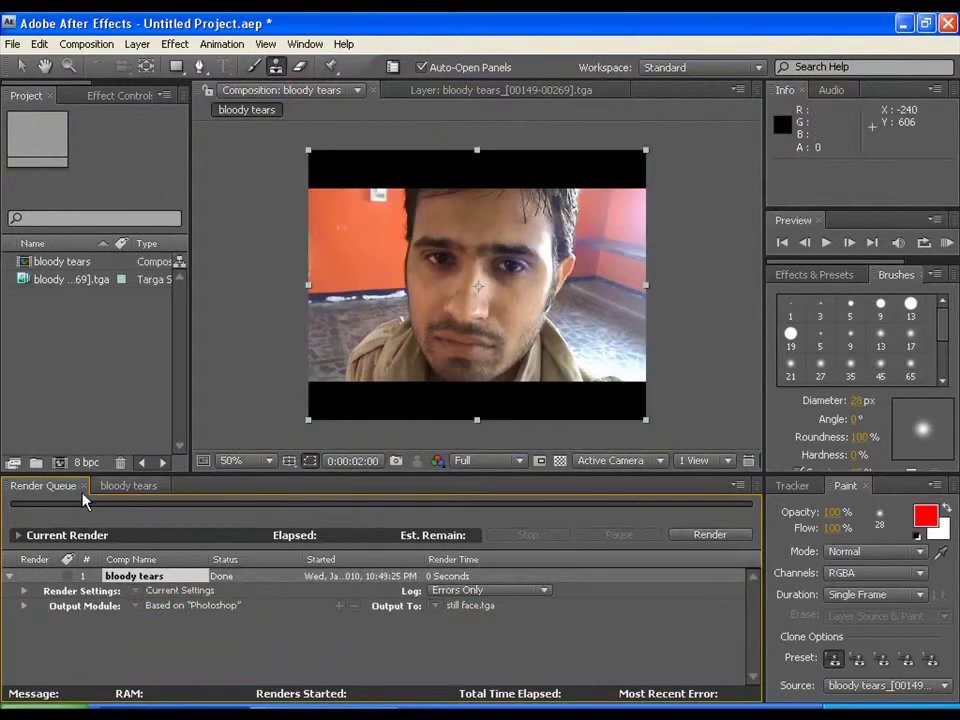
Step: Import still face.tga and place it in the composition above the footage layer
click(140, 487)
double_click(85, 335)
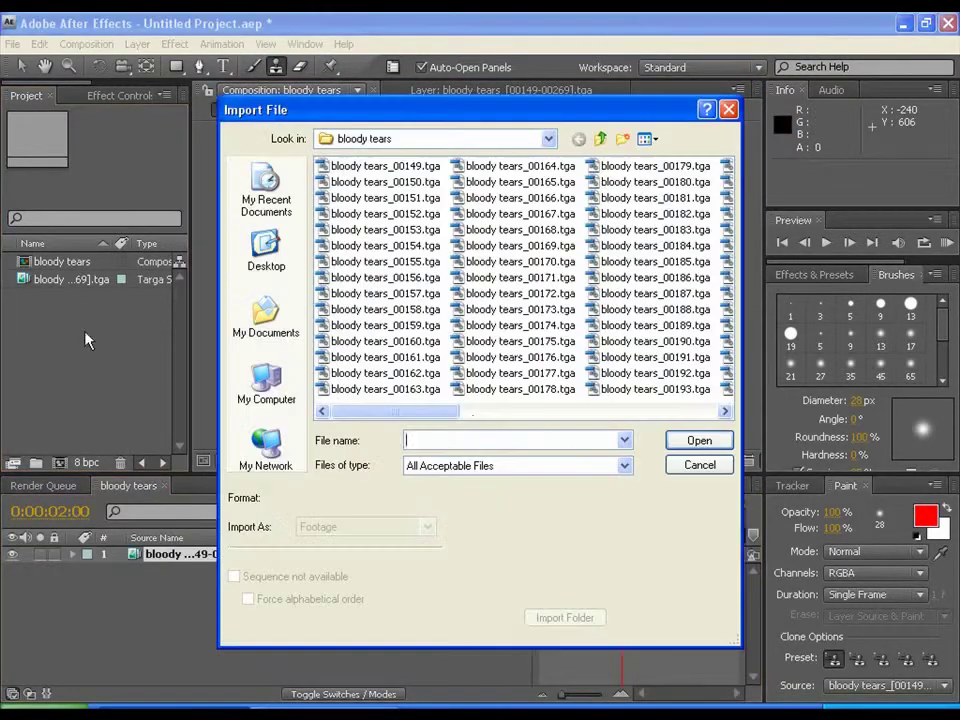
drag(447, 414, 696, 422)
click(630, 184)
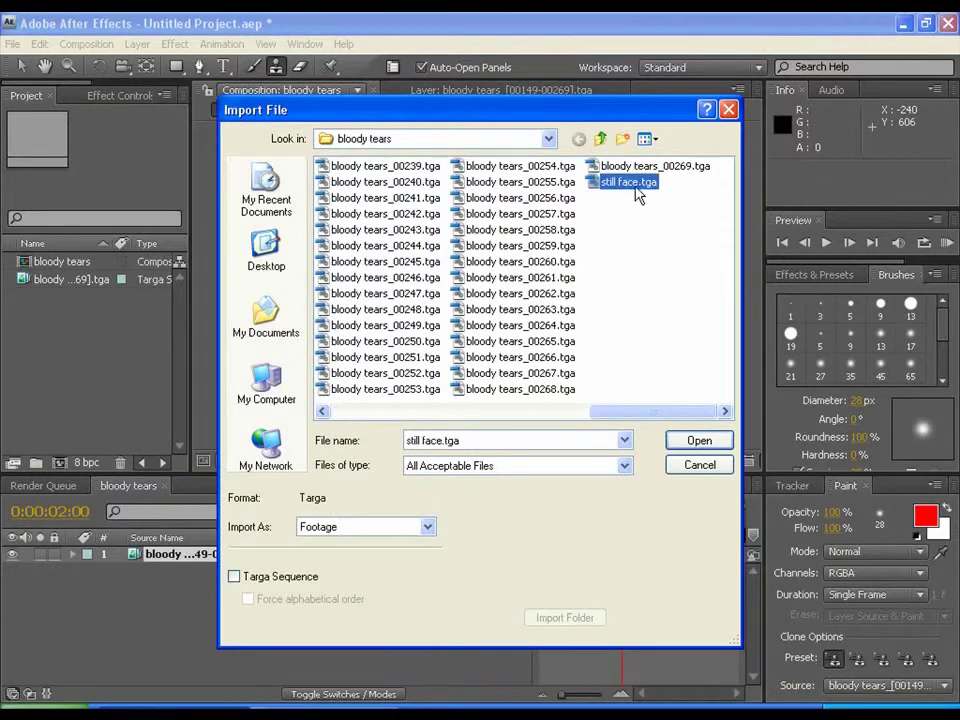
click(681, 440)
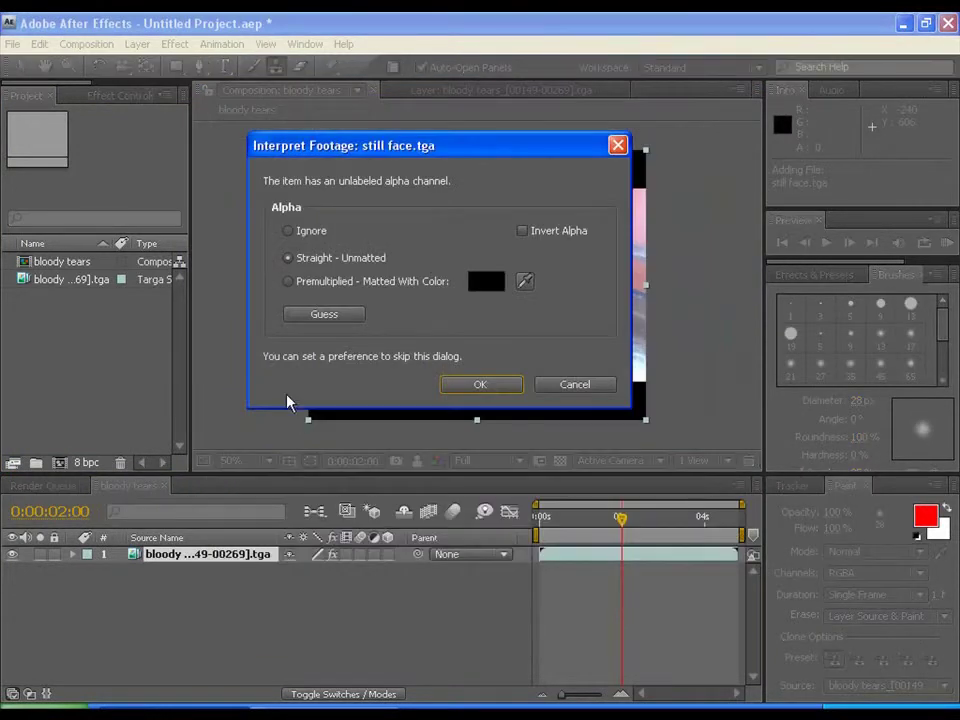
click(499, 386)
drag(50, 295, 480, 294)
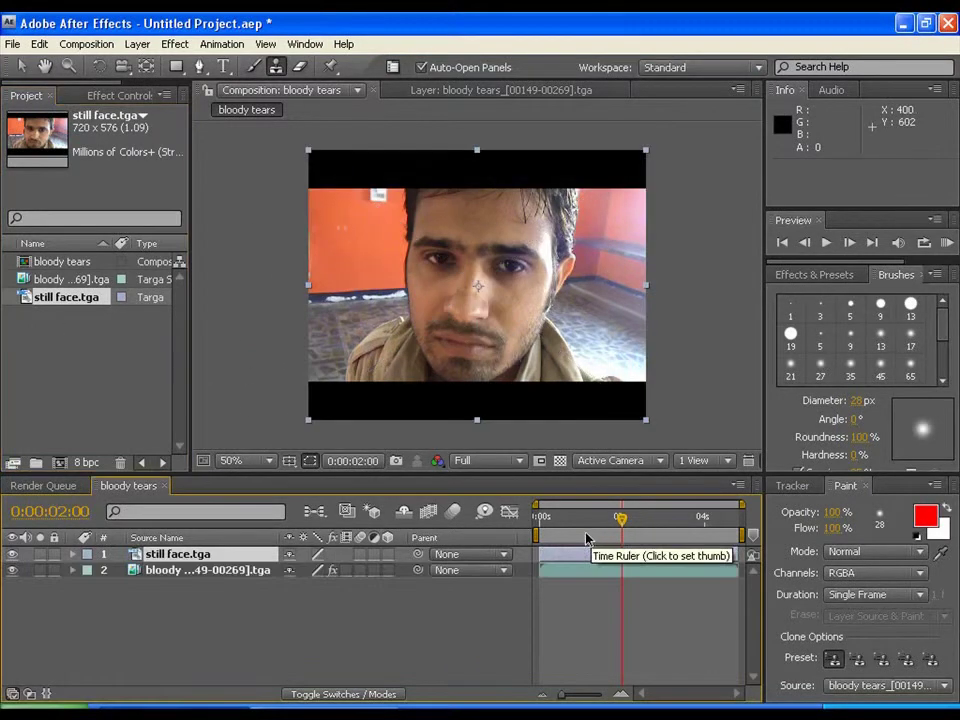
Step: Delete the Paint effect from the bloody tears footage layer
click(178, 572)
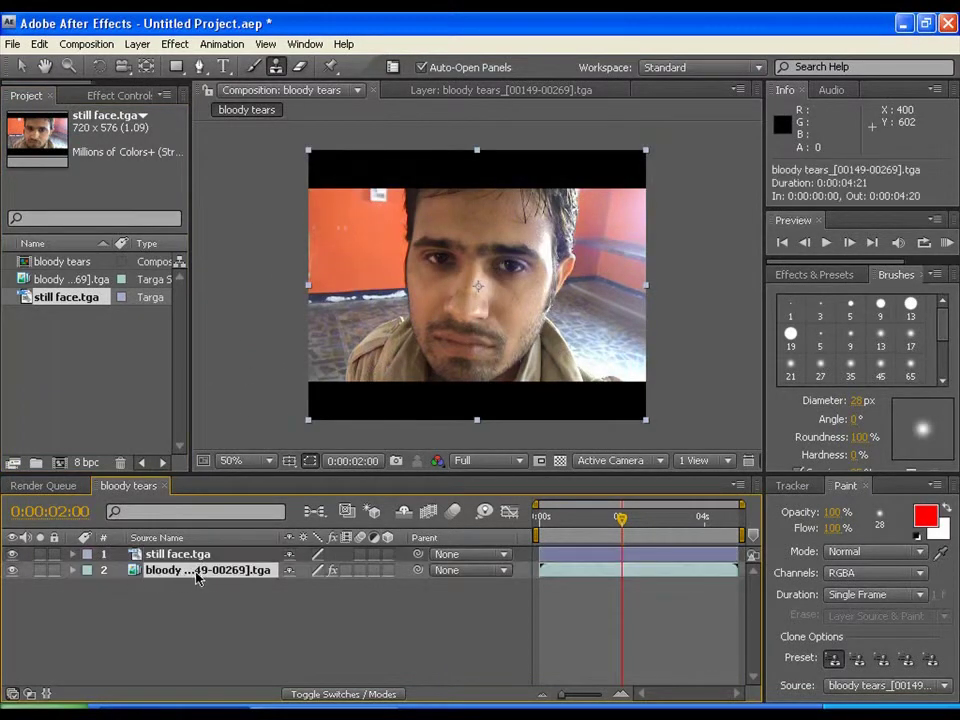
click(73, 571)
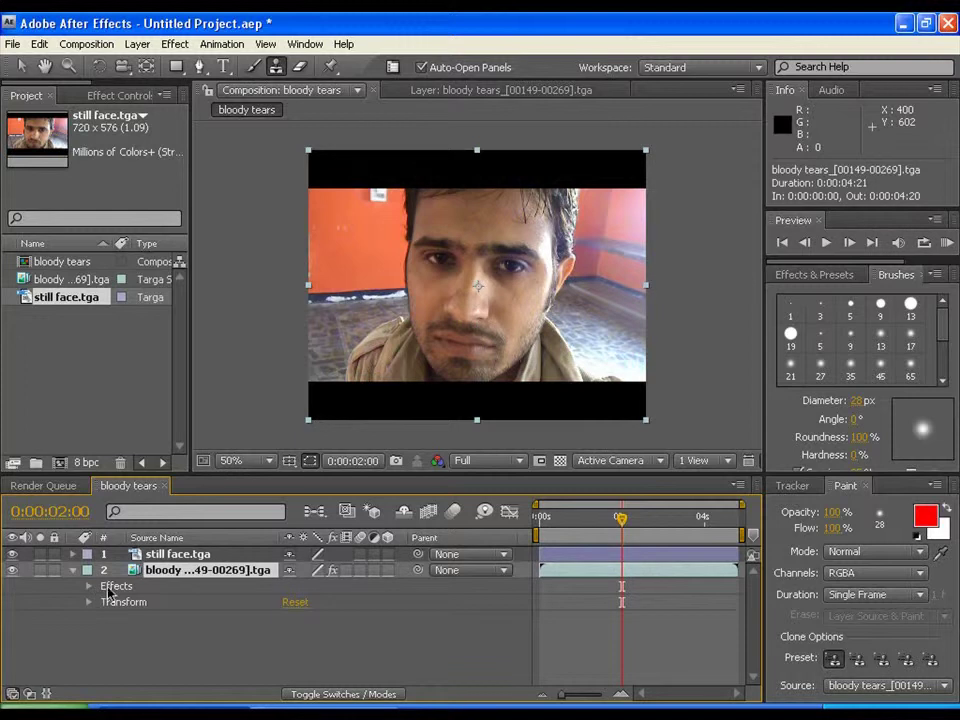
click(90, 588)
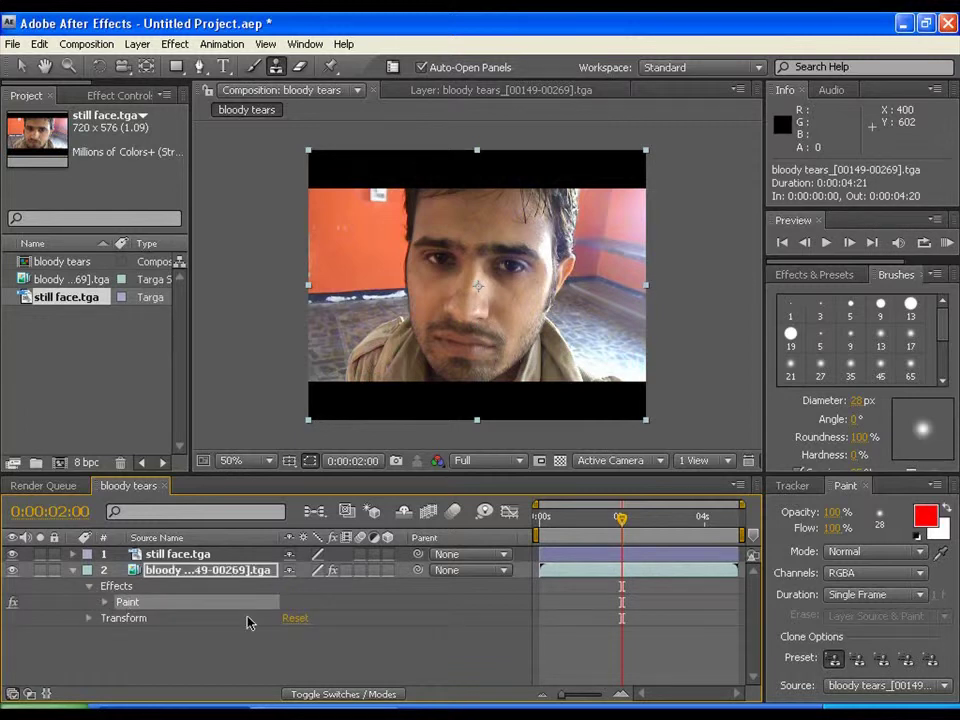
key(Delete)
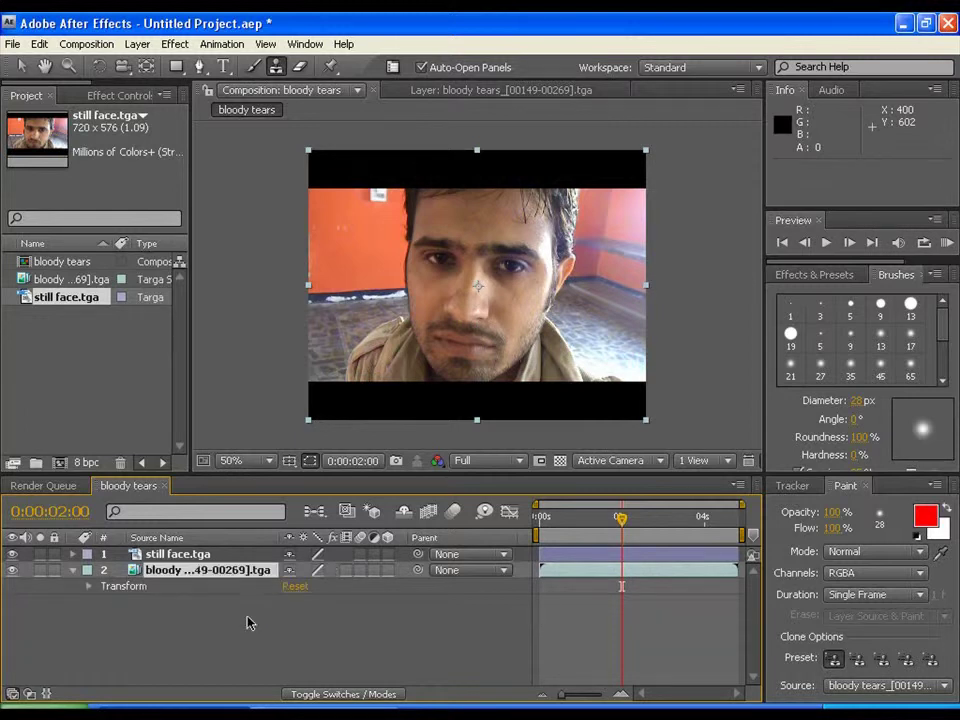
click(74, 571)
Step: Reduce the still face layer's opacity to about 42% so the footage marks show through
click(171, 556)
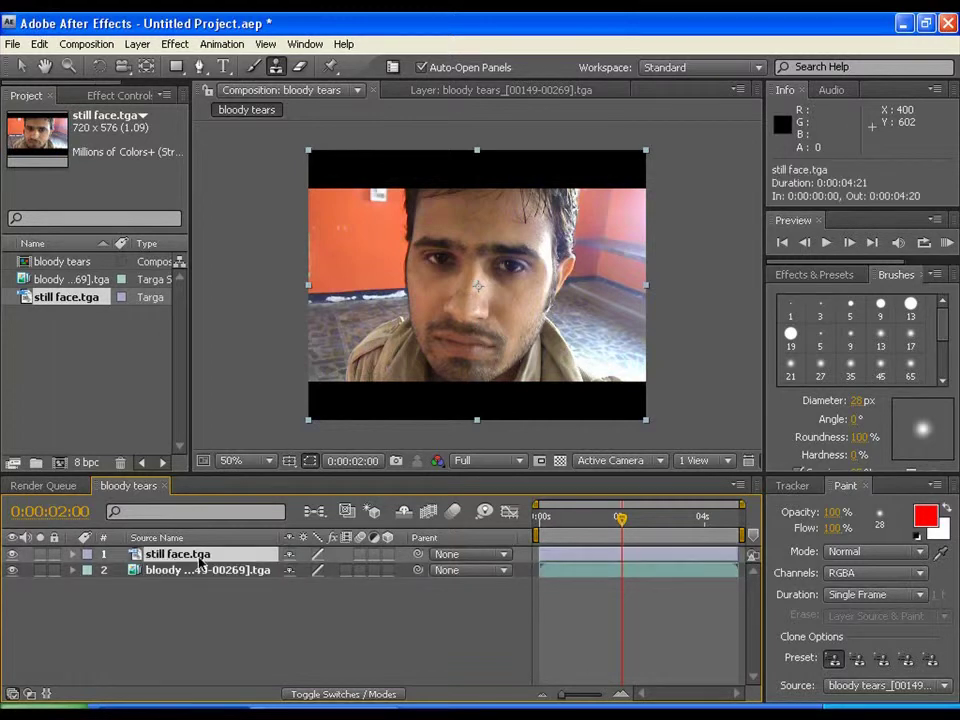
key(t)
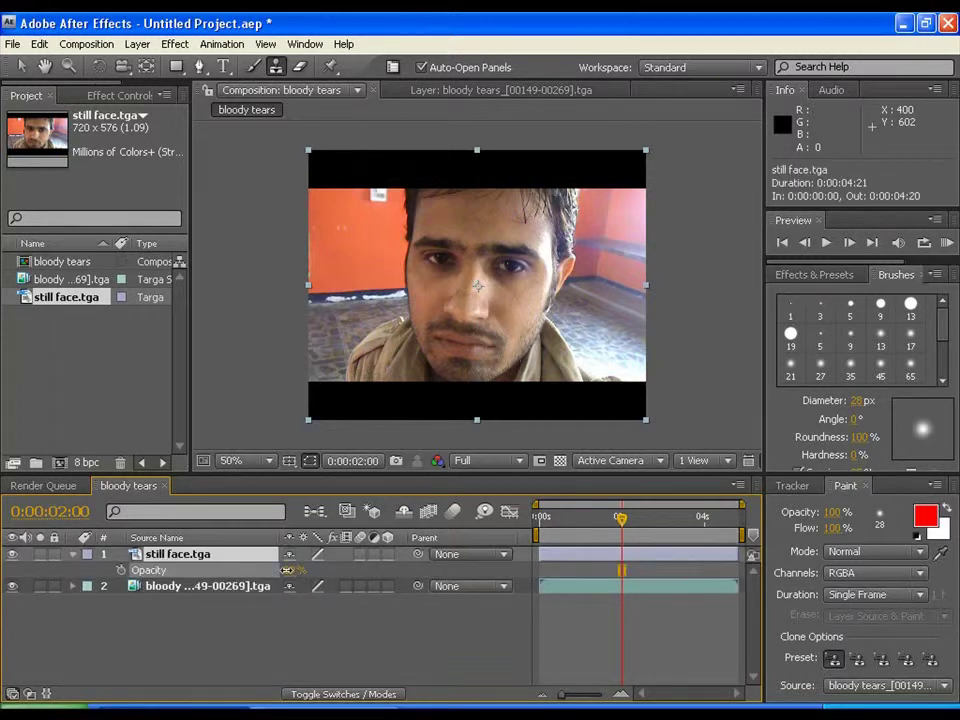
drag(265, 569, 258, 571)
mouse_move(620, 520)
mouse_down()
mouse_move(540, 521)
mouse_move(621, 521)
mouse_up()
scroll(512, 304, up, 1)
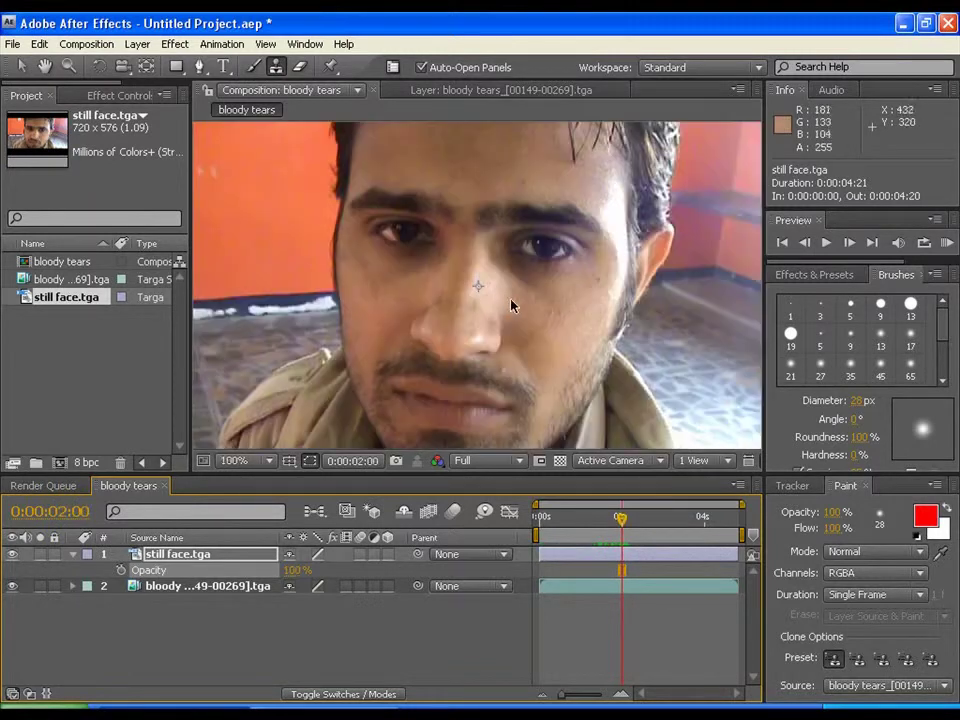
scroll(563, 279, down, 2)
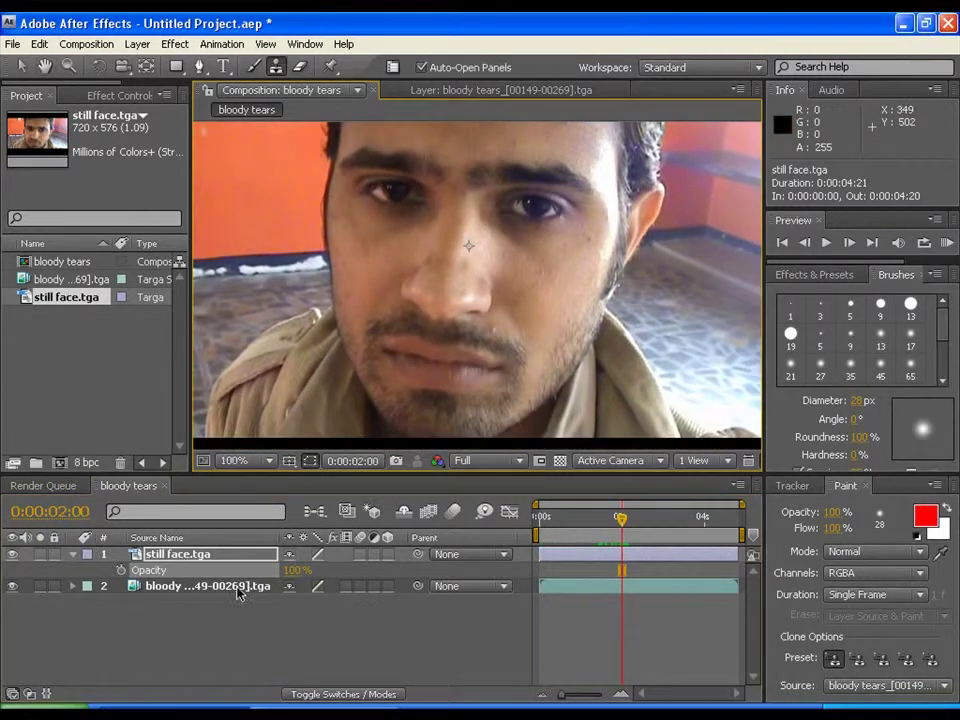
mouse_move(293, 576)
mouse_down()
mouse_move(231, 570)
mouse_move(251, 569)
mouse_up()
Step: Draw a closed pen mask around the right cheek on the still face layer
click(199, 66)
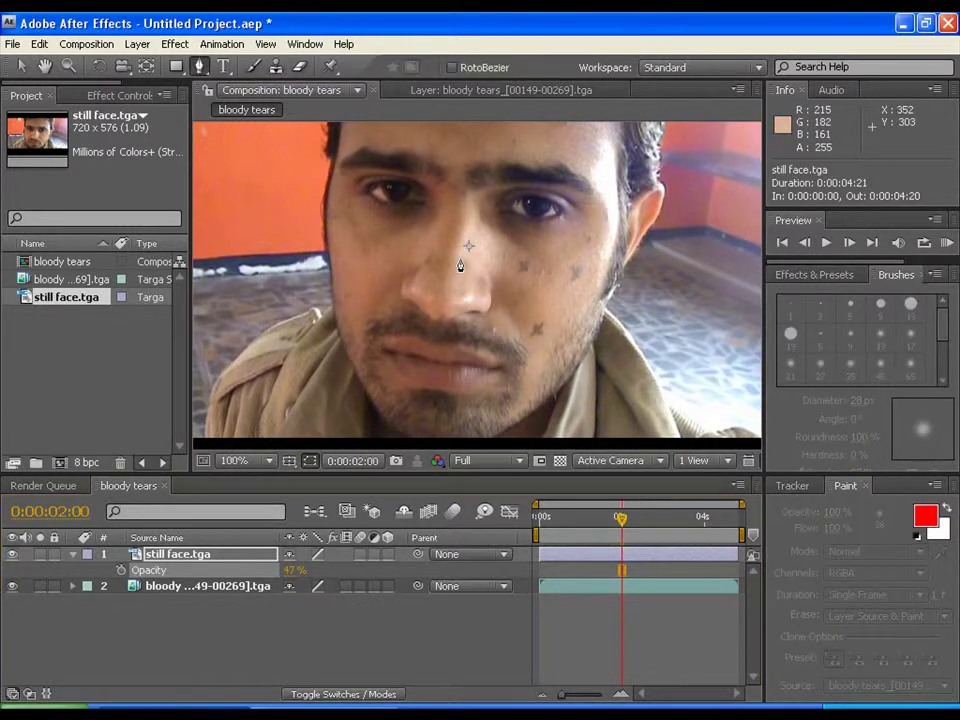
click(543, 255)
click(510, 251)
click(503, 270)
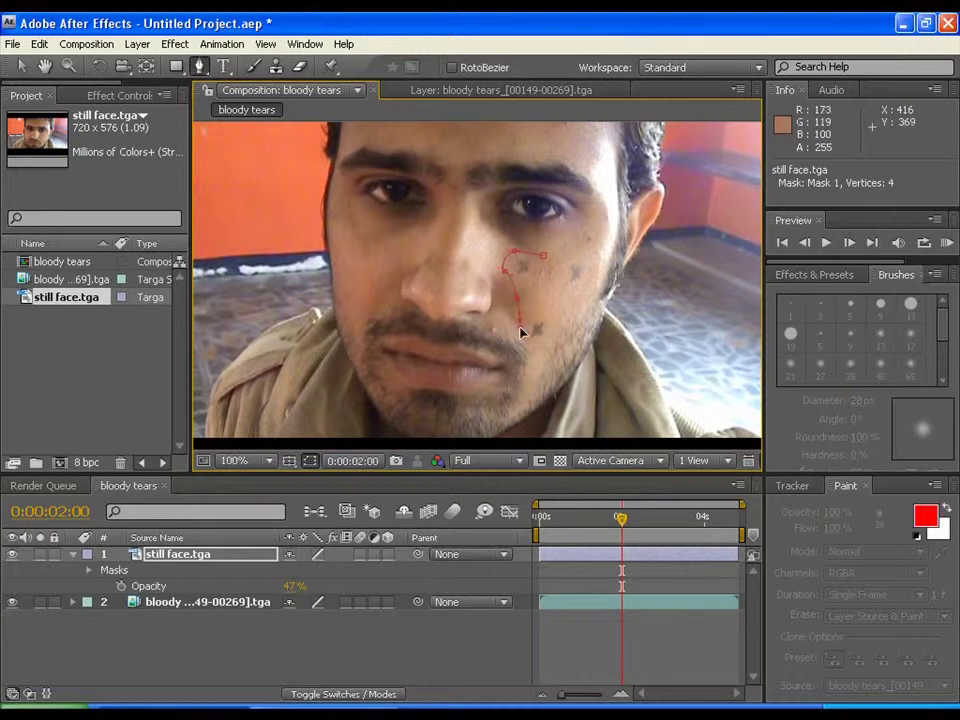
click(521, 320)
click(532, 345)
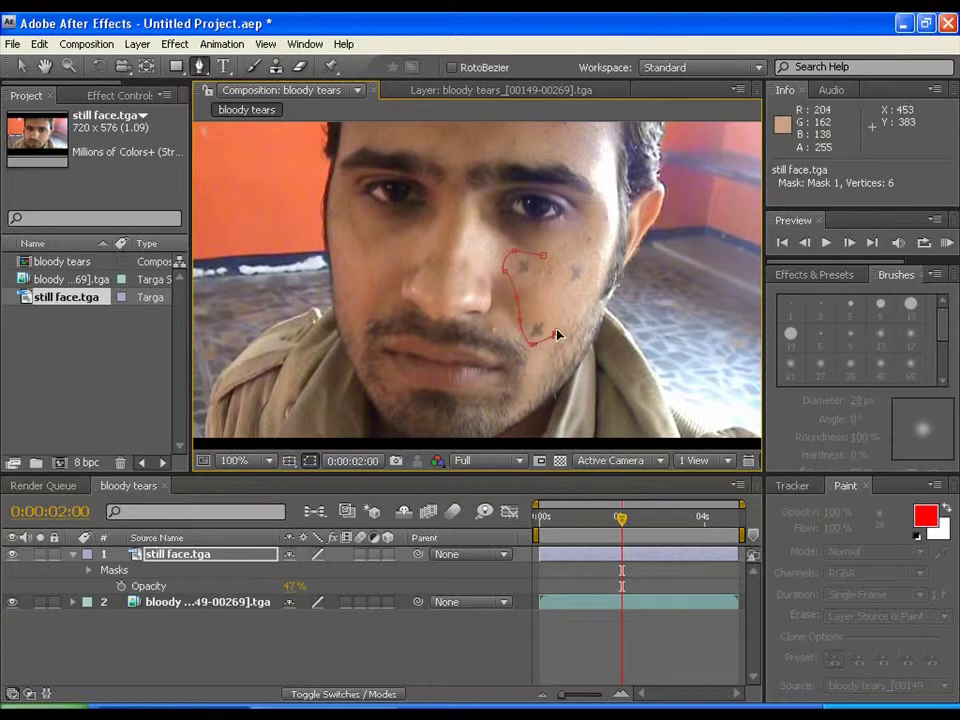
click(556, 325)
click(575, 311)
click(594, 286)
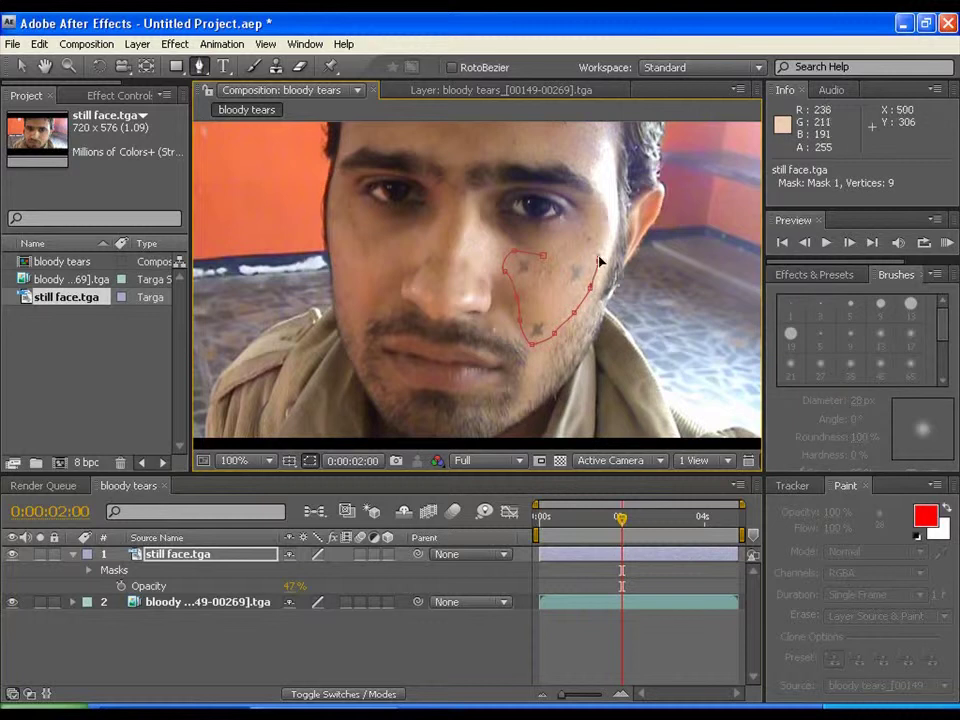
click(597, 258)
click(579, 253)
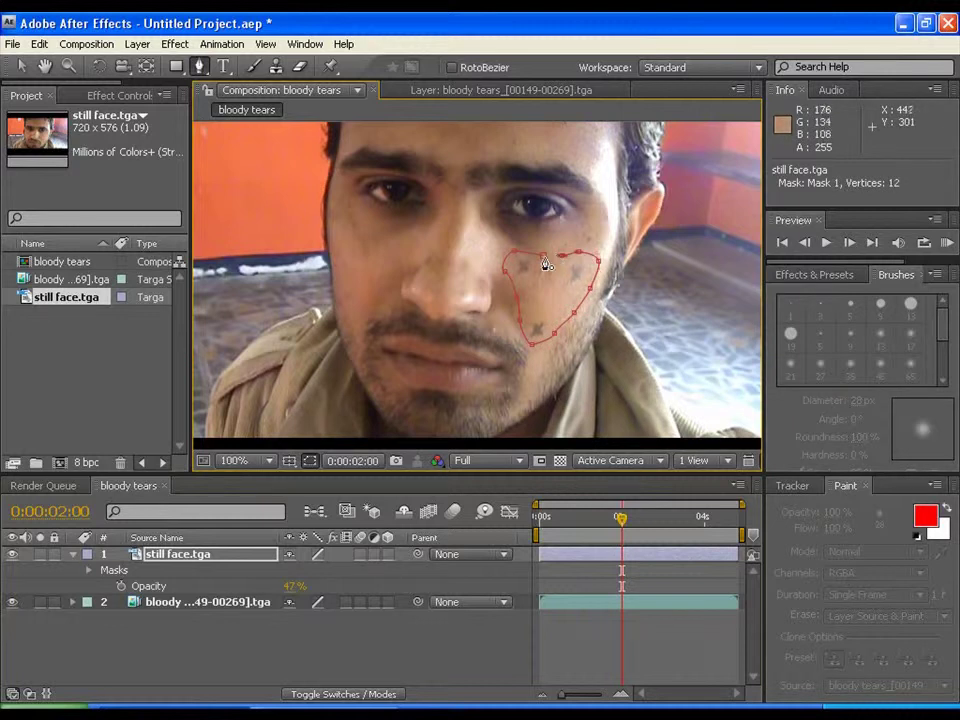
Step: Set the still face mask feather to 25 pixels
click(203, 556)
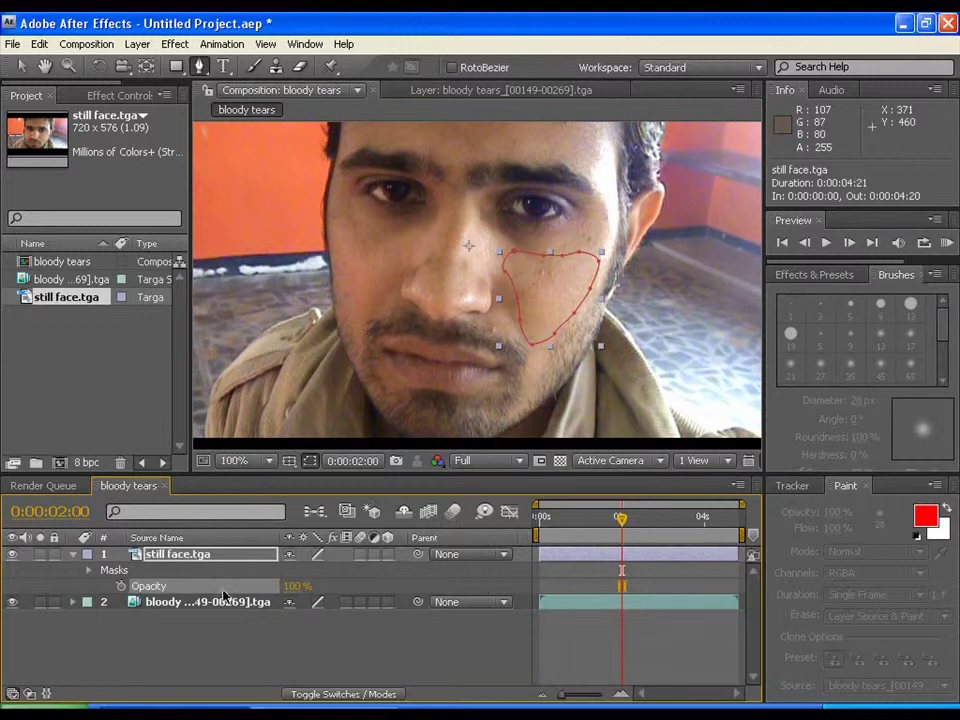
key(f)
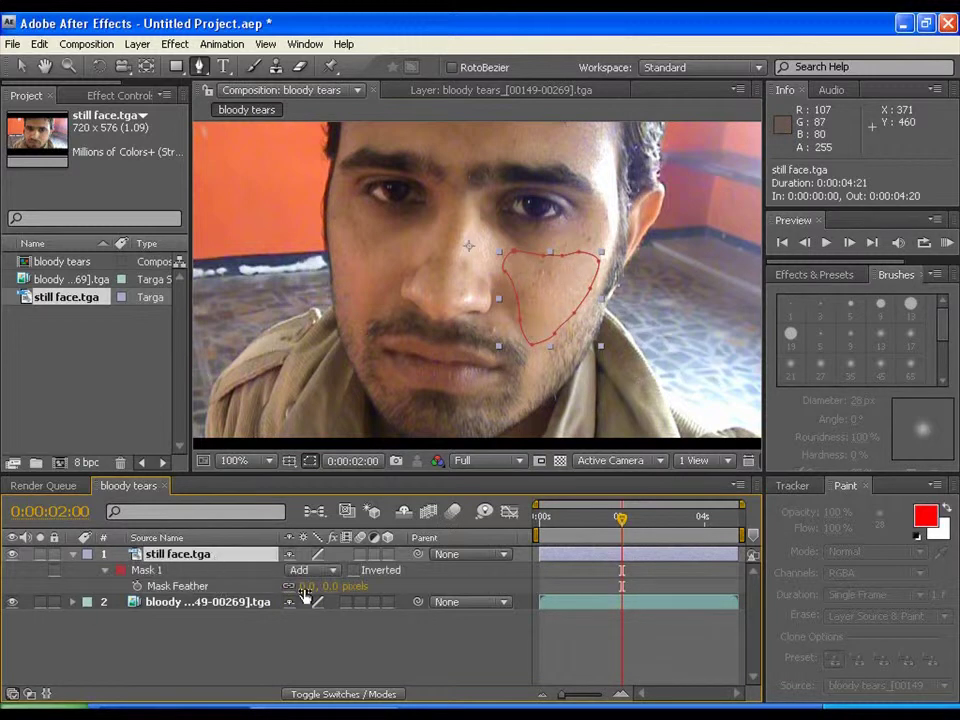
click(306, 587)
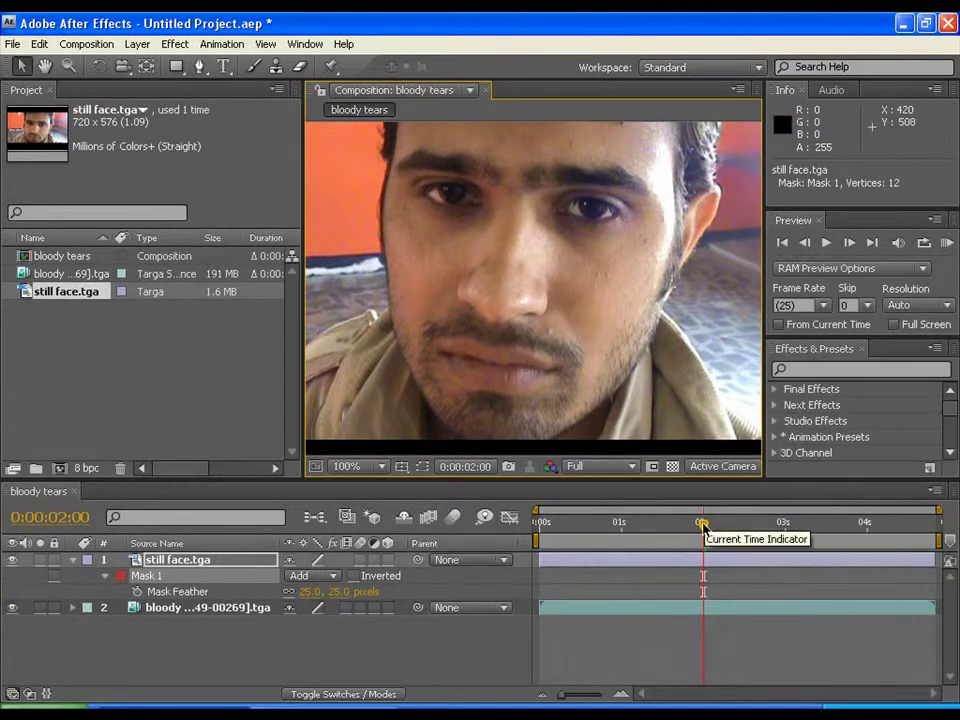
Step: Scrub through time and pan the view to check the feathered cheek patch
mouse_move(713, 527)
mouse_down()
mouse_move(889, 525)
mouse_move(538, 529)
mouse_move(712, 530)
mouse_move(704, 530)
mouse_up()
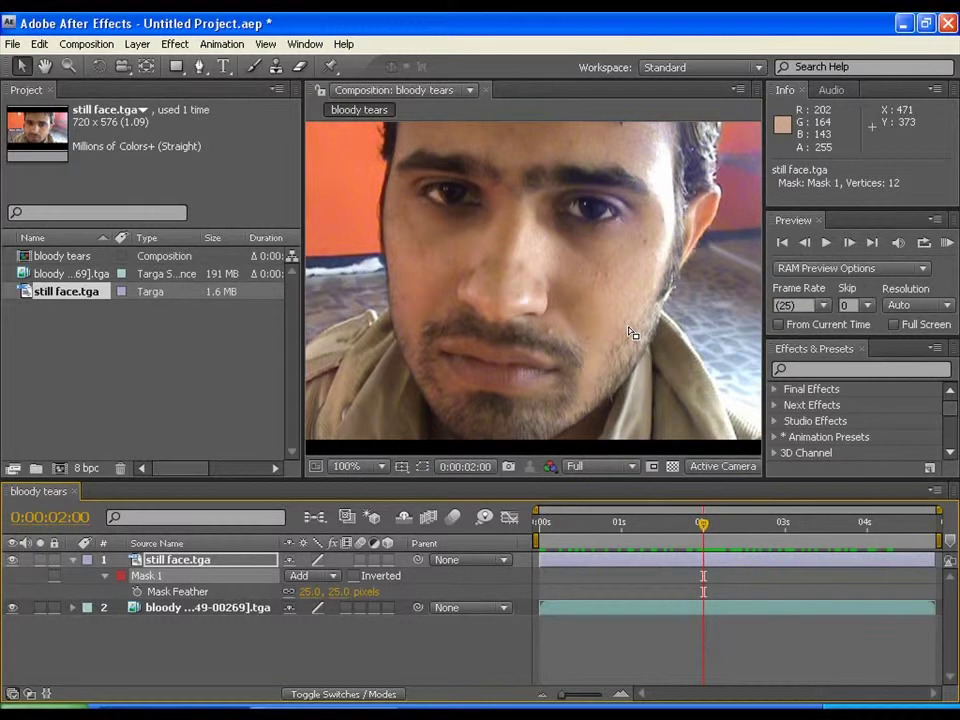
scroll(630, 333, down, 1)
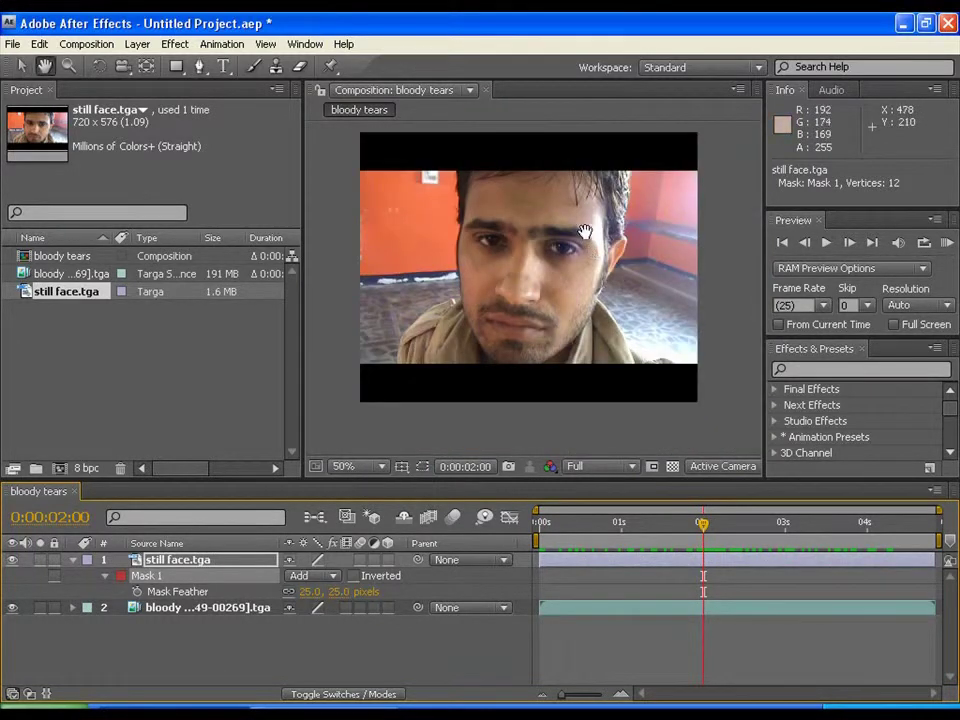
drag(593, 256, 600, 271)
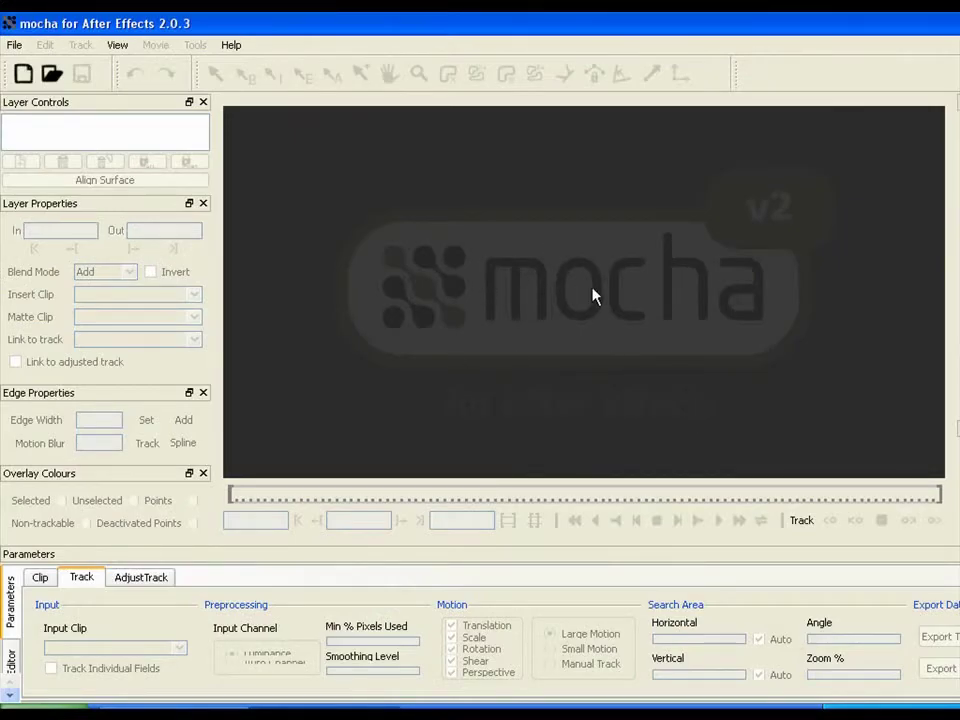
Step: Start a new mocha project using the bloody tears frame sequence as the clip
click(23, 72)
click(795, 228)
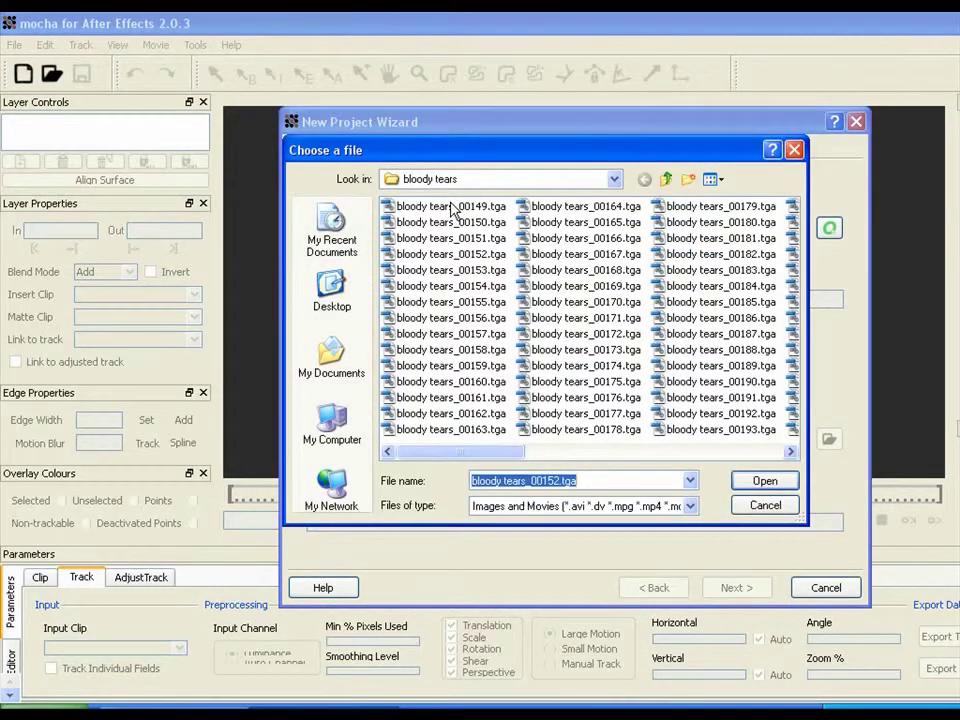
double_click(452, 208)
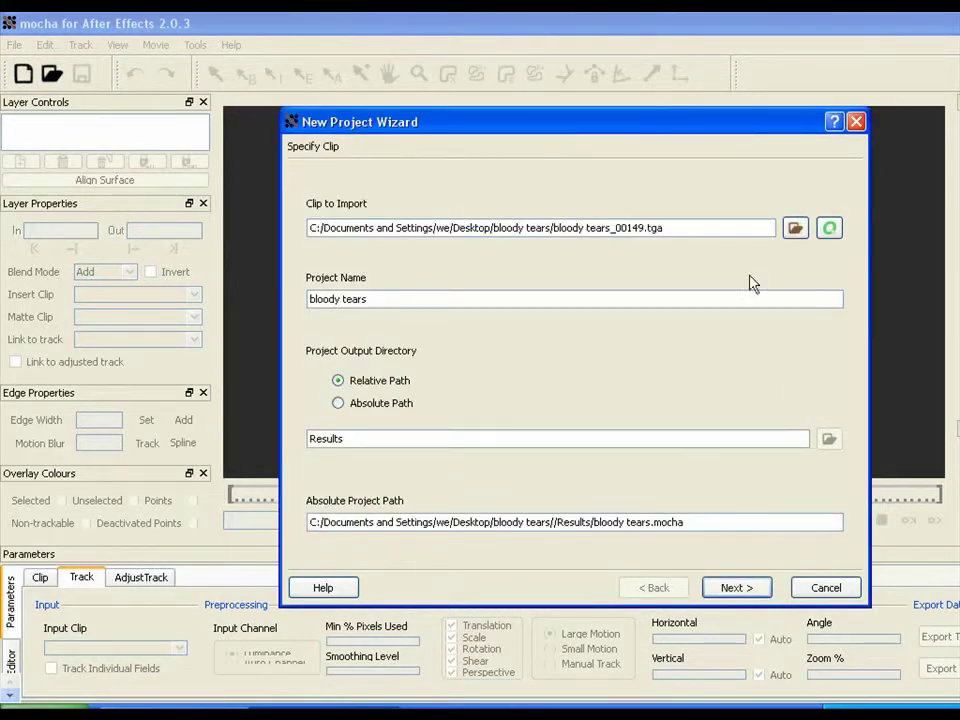
drag(668, 137, 570, 70)
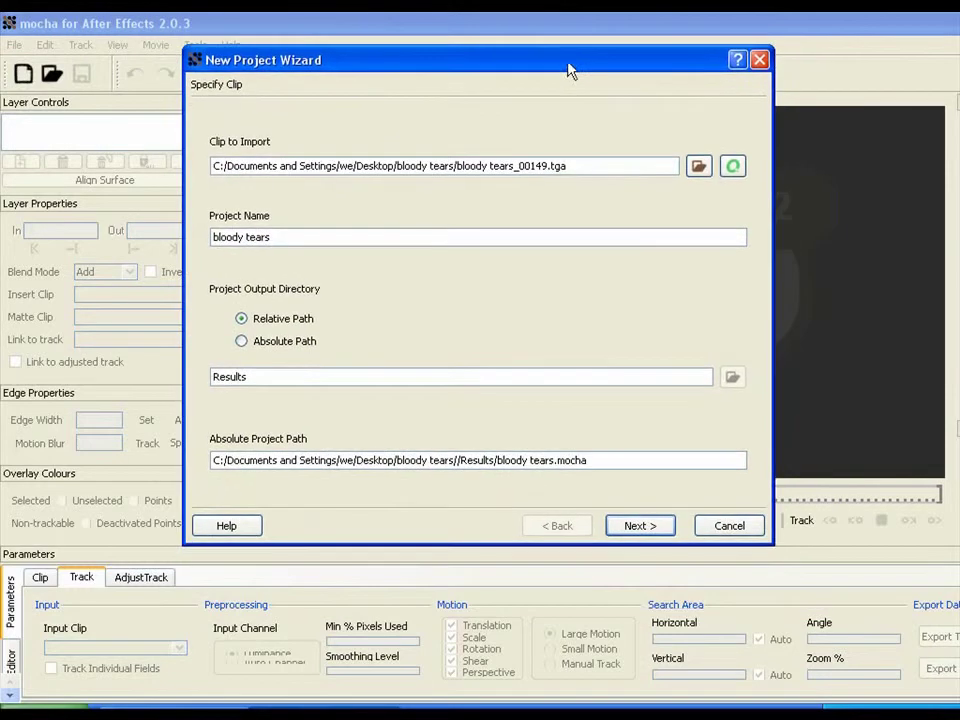
click(637, 526)
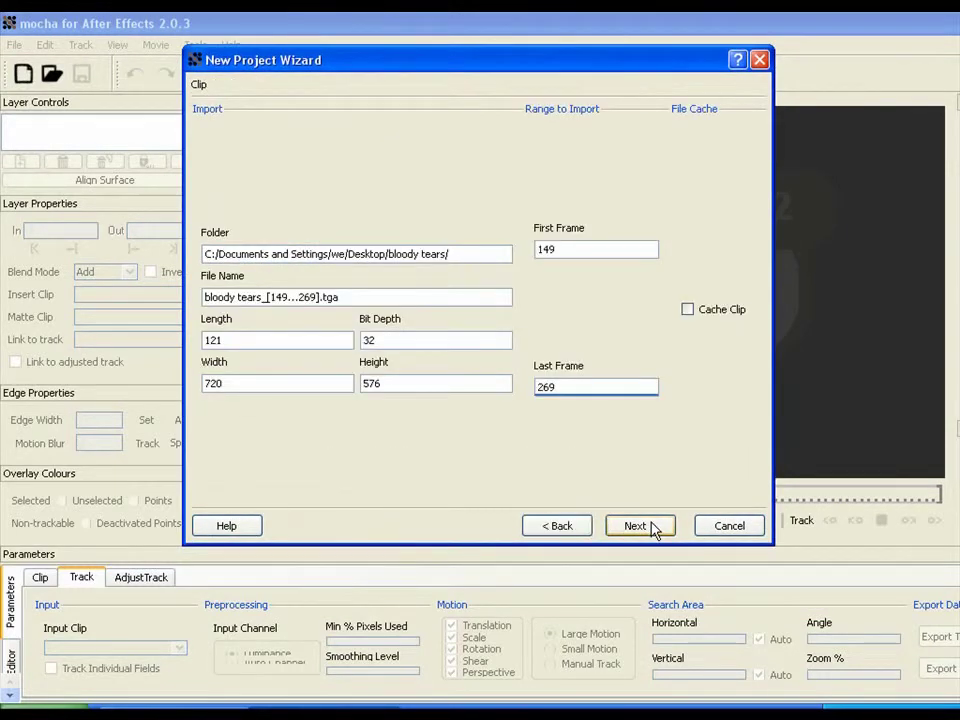
click(652, 527)
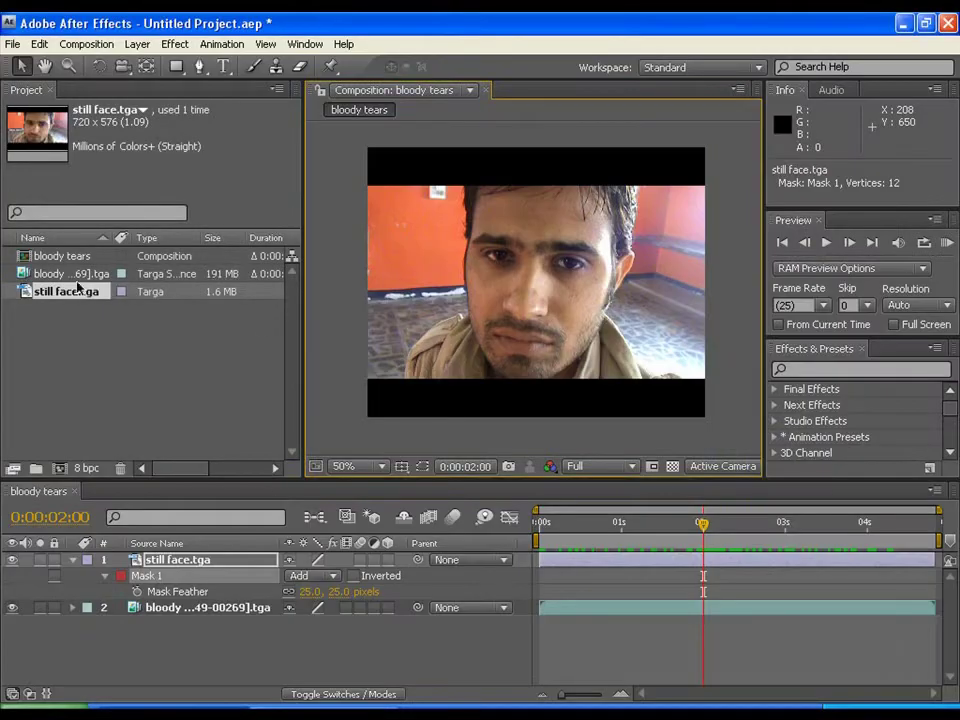
Step: Set the project frame rate to 25 fps and finish creating the project
click(59, 275)
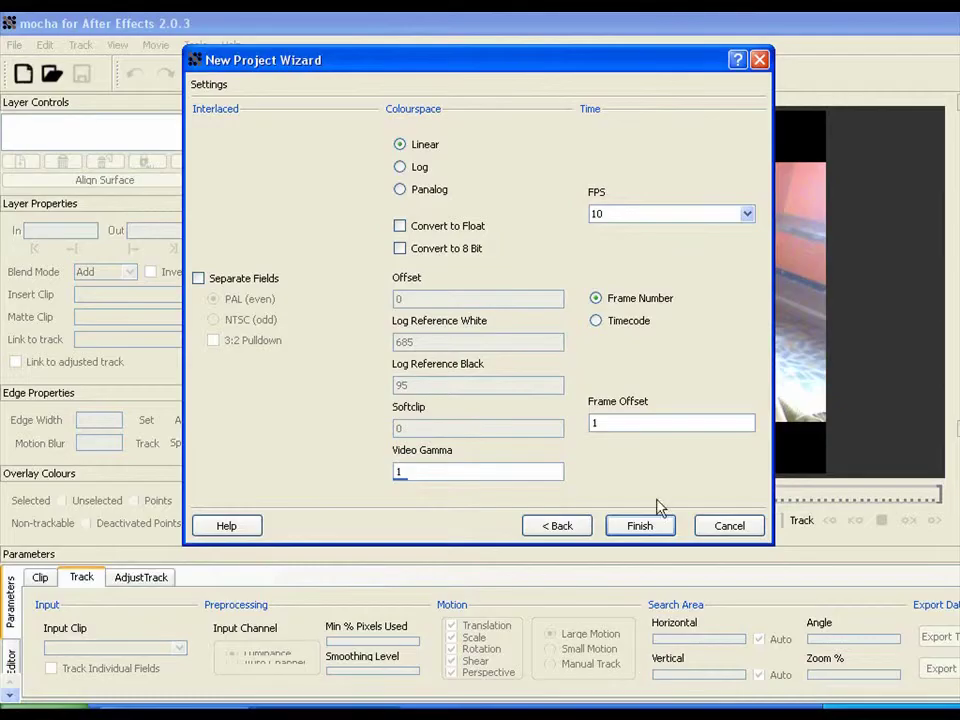
click(679, 214)
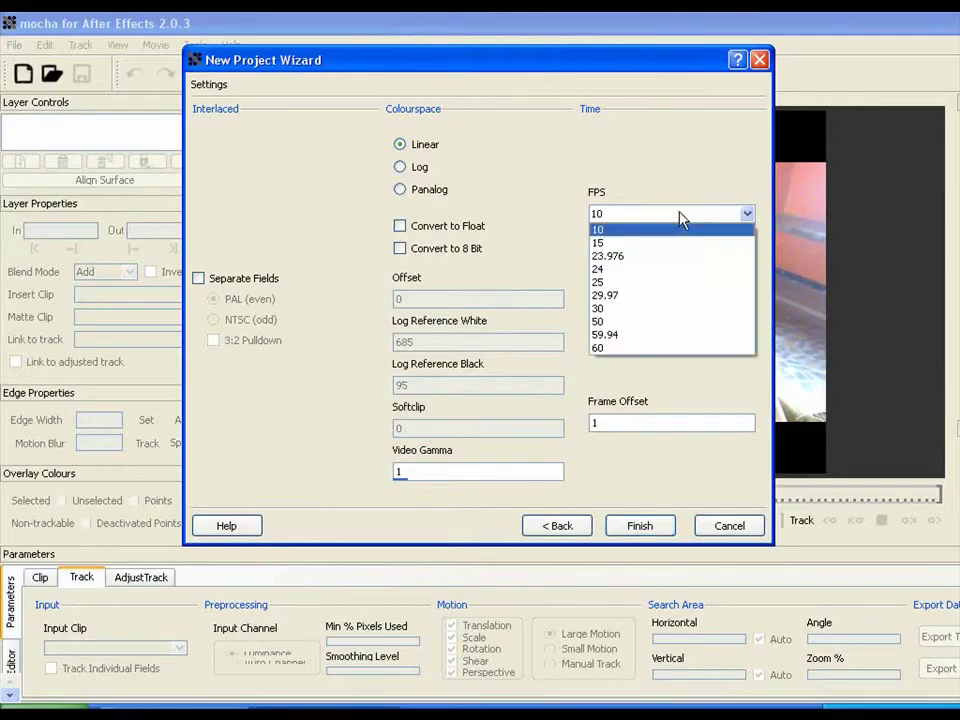
click(675, 282)
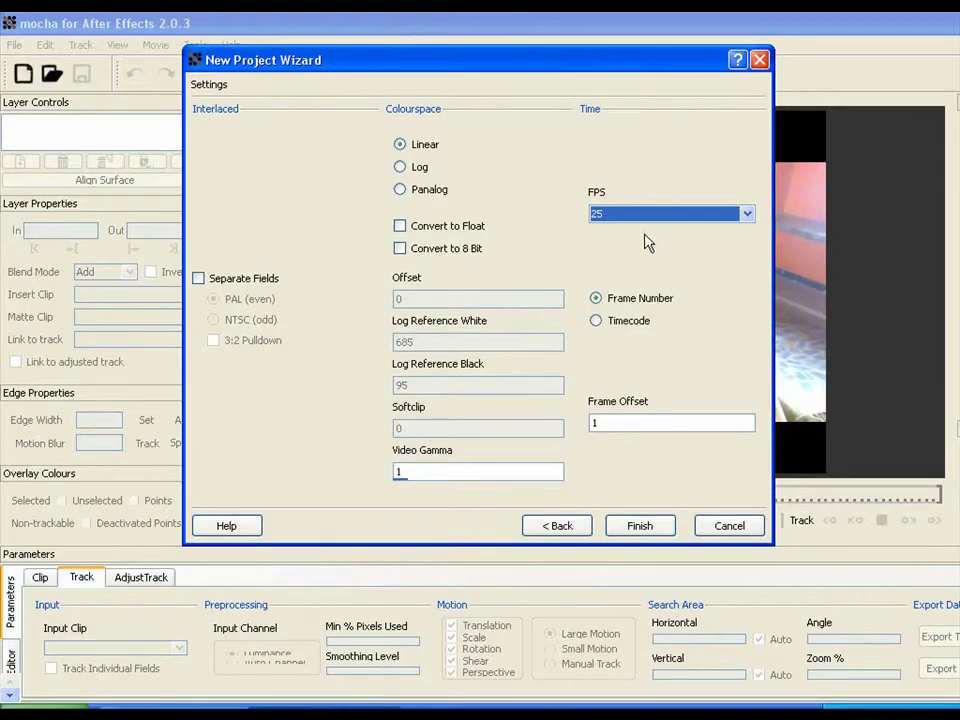
click(640, 527)
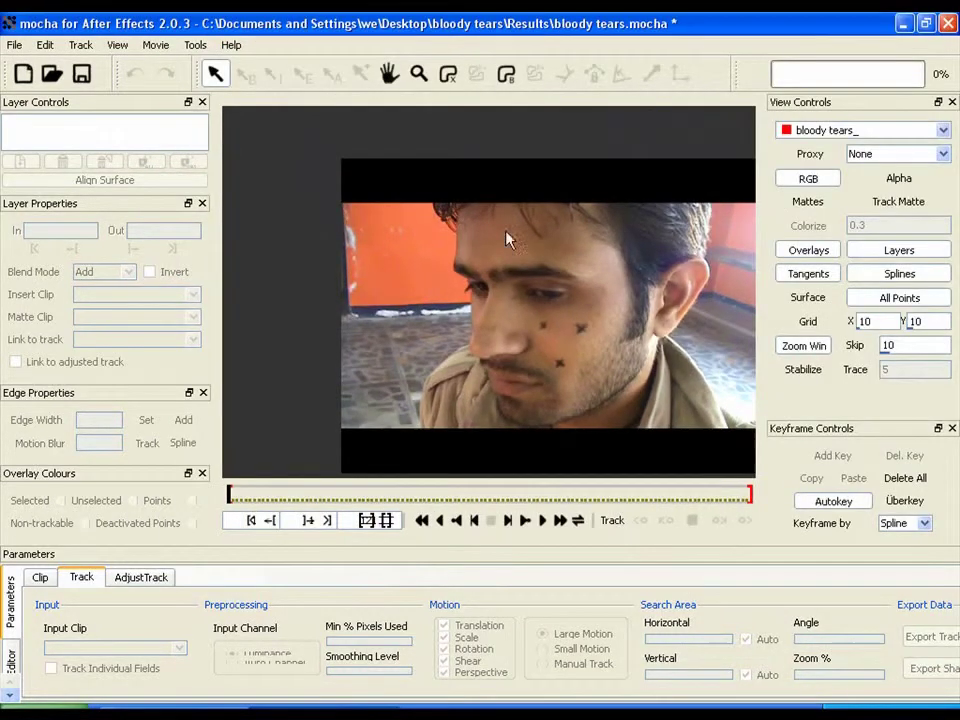
Step: Place X-Spline points across the right cheek
click(448, 73)
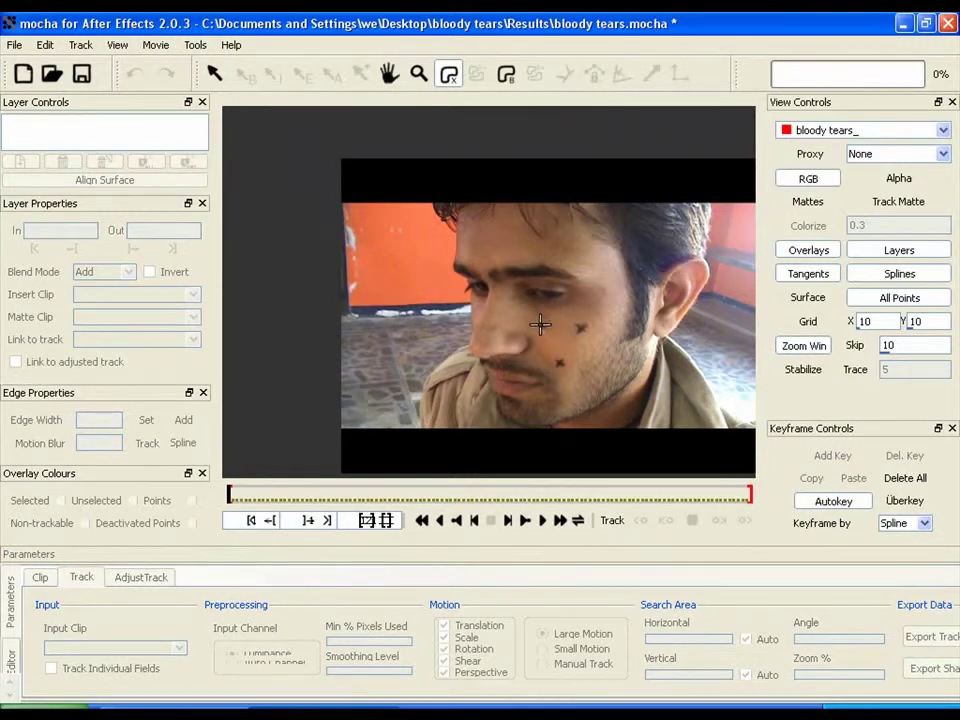
click(508, 334)
click(540, 326)
click(541, 287)
click(582, 285)
click(614, 343)
click(570, 318)
click(582, 328)
click(610, 307)
click(627, 340)
click(592, 344)
click(599, 389)
Step: Extend the spline over the lower cheek and jaw back toward the nose, then close it
click(586, 354)
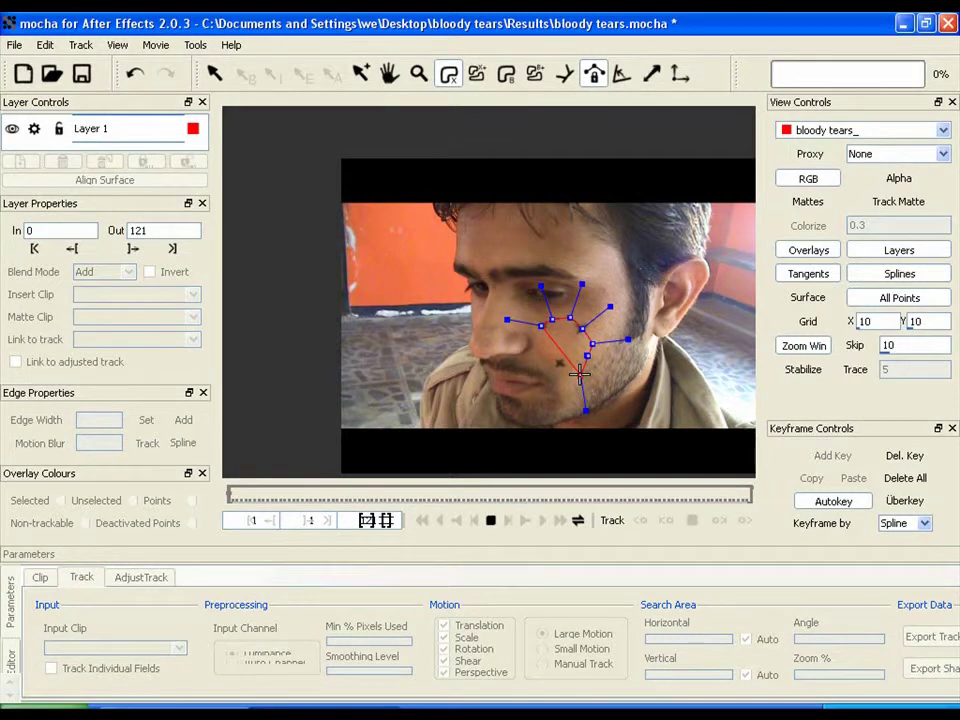
click(580, 375)
click(607, 399)
click(565, 382)
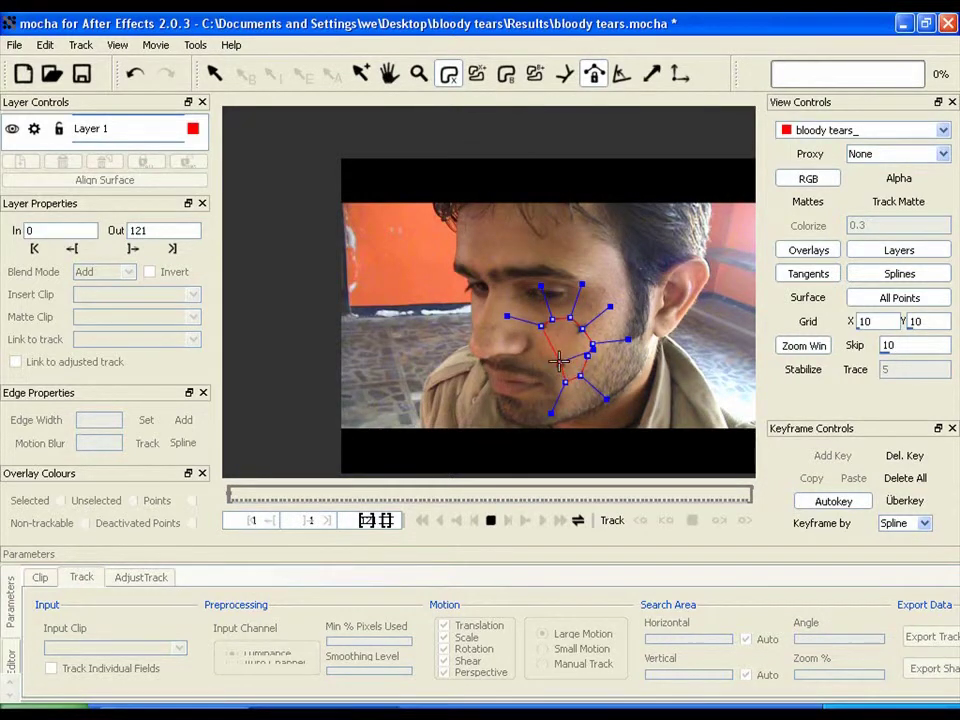
click(559, 362)
click(527, 389)
click(533, 341)
click(489, 307)
right_click(518, 320)
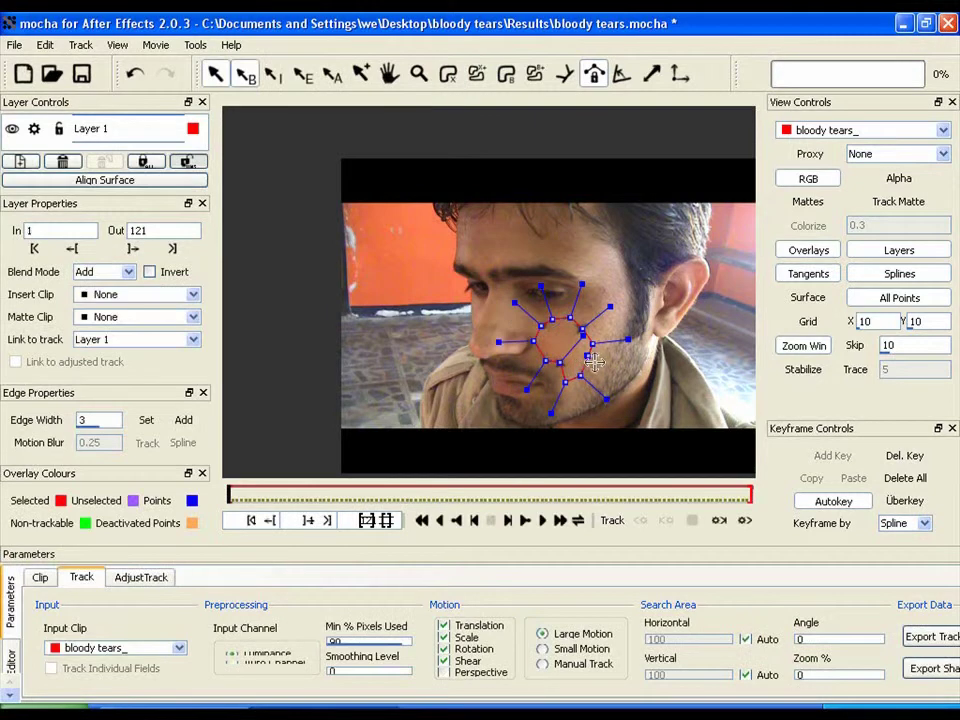
Step: Enable Perspective and track the cheek spline forward through the clip to frame 121
click(467, 672)
click(836, 502)
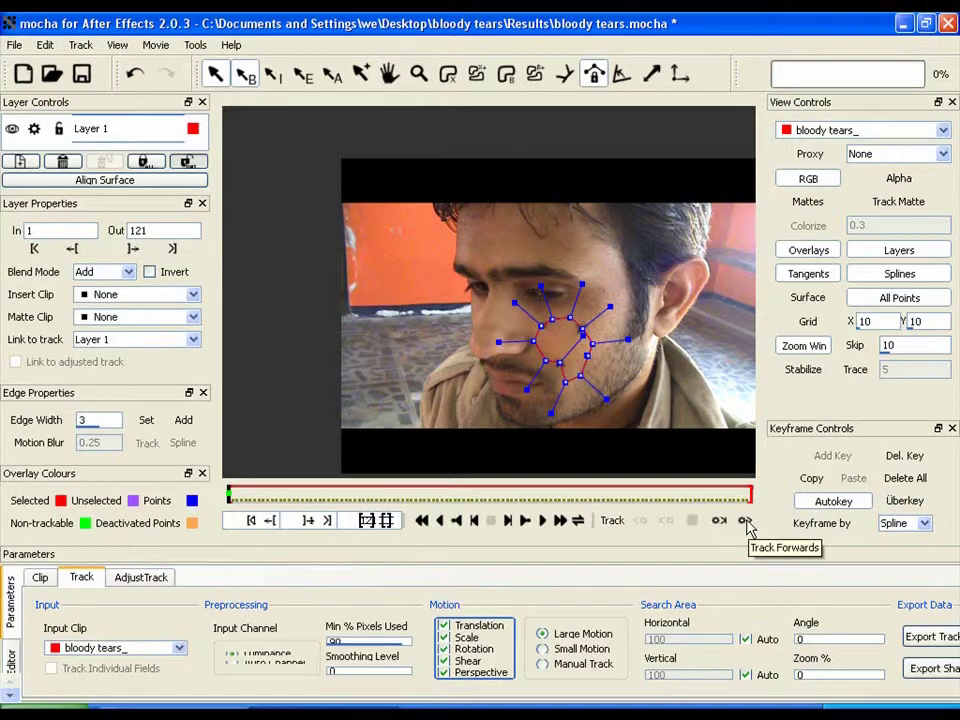
click(746, 522)
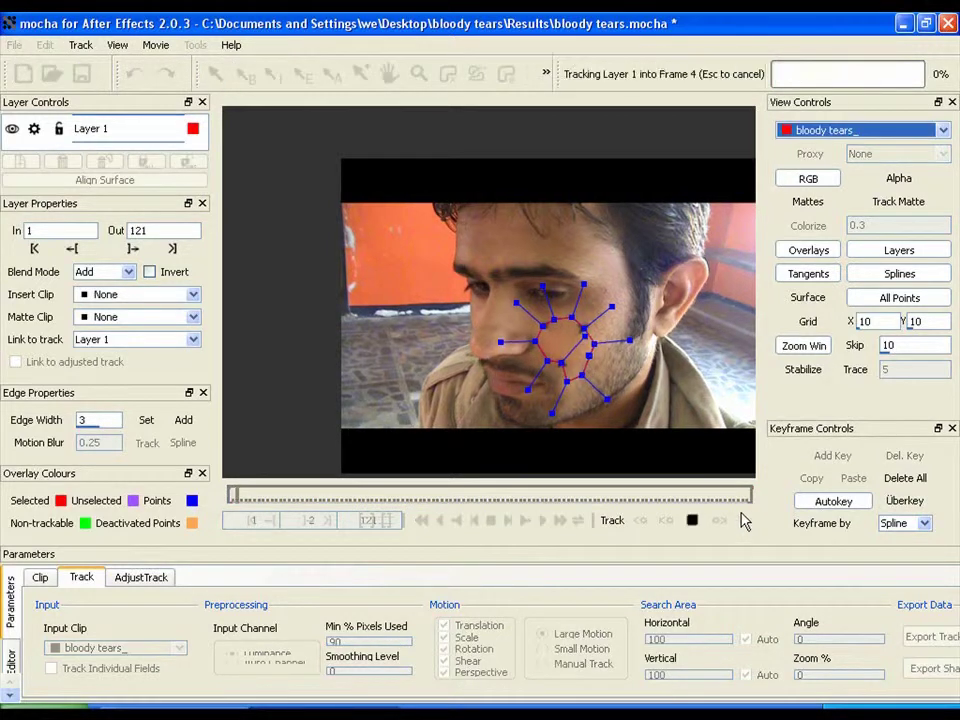
key(Escape)
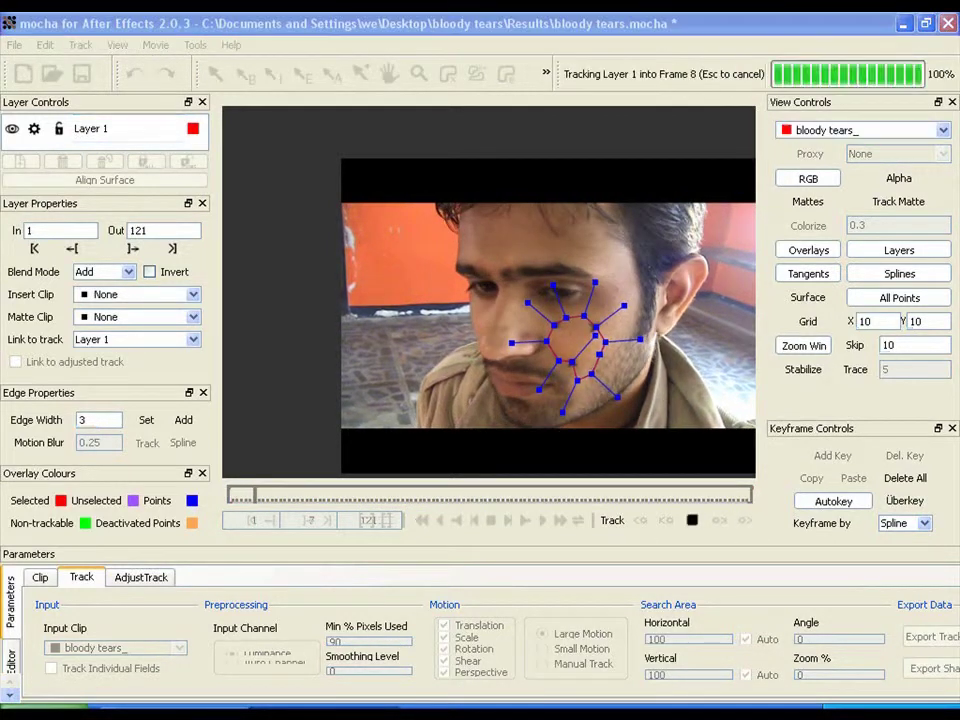
key(Escape)
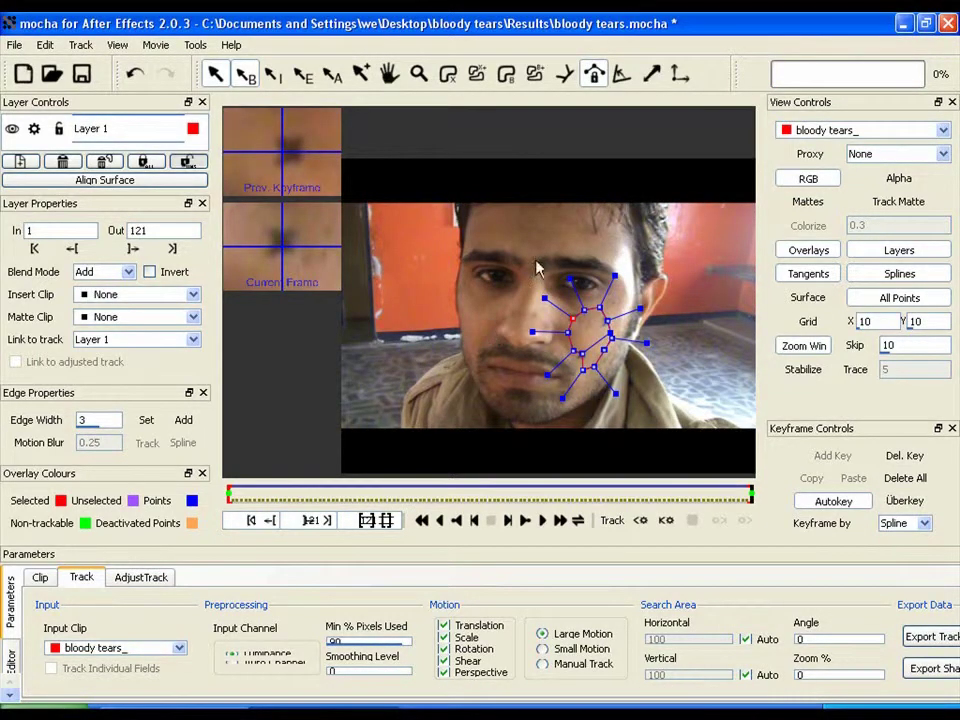
Step: Copy mocha's cheek tracking data to the clipboard in After Effects Corner Pin Data (*.txt) format
click(936, 640)
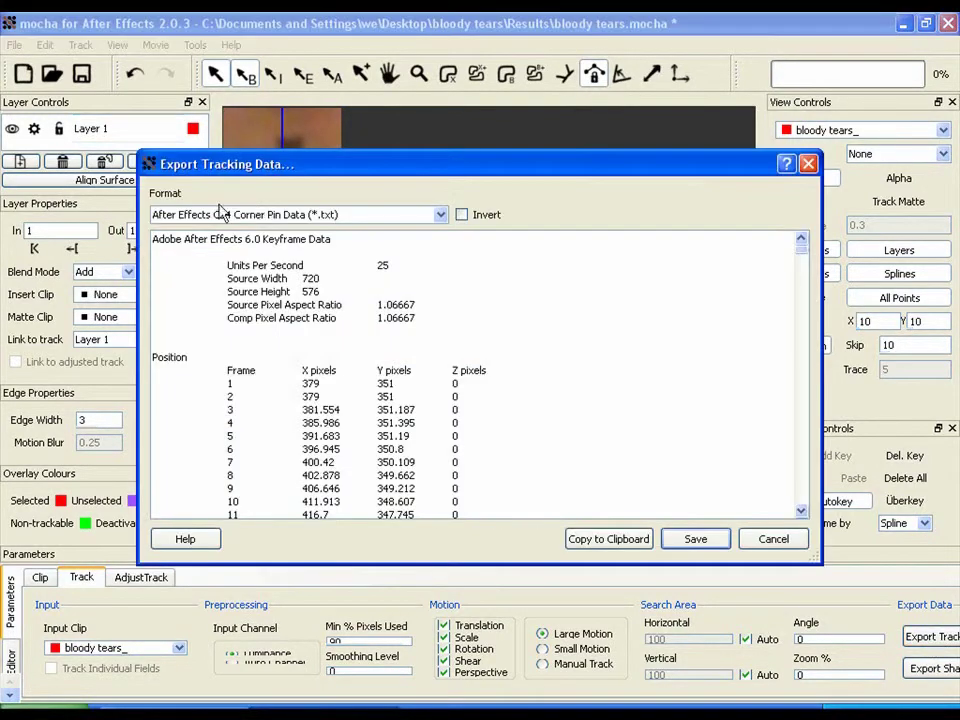
click(336, 218)
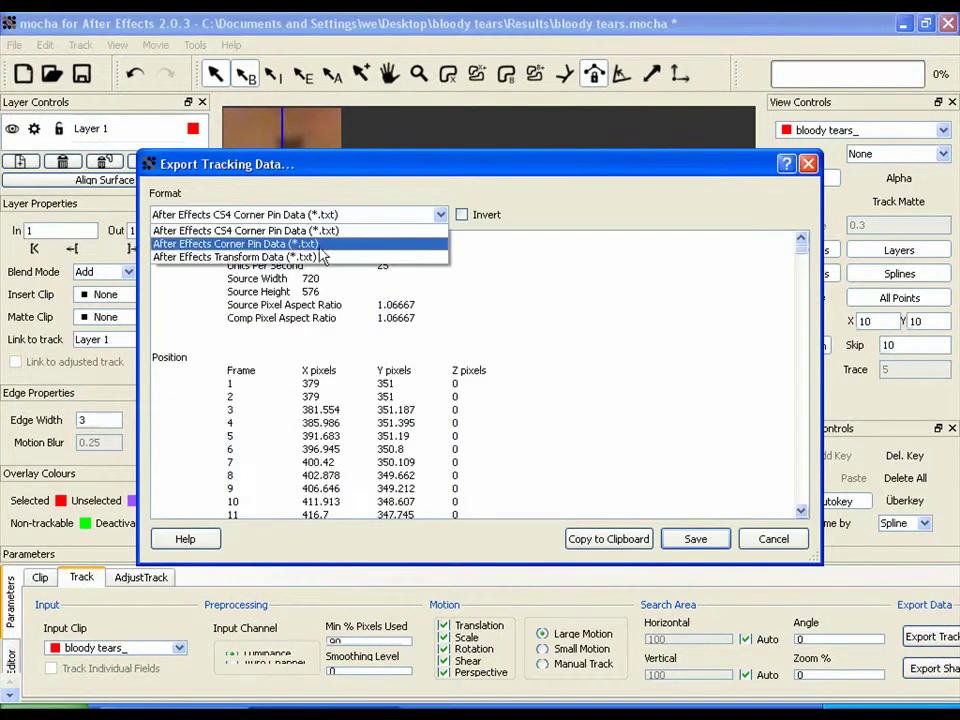
click(247, 244)
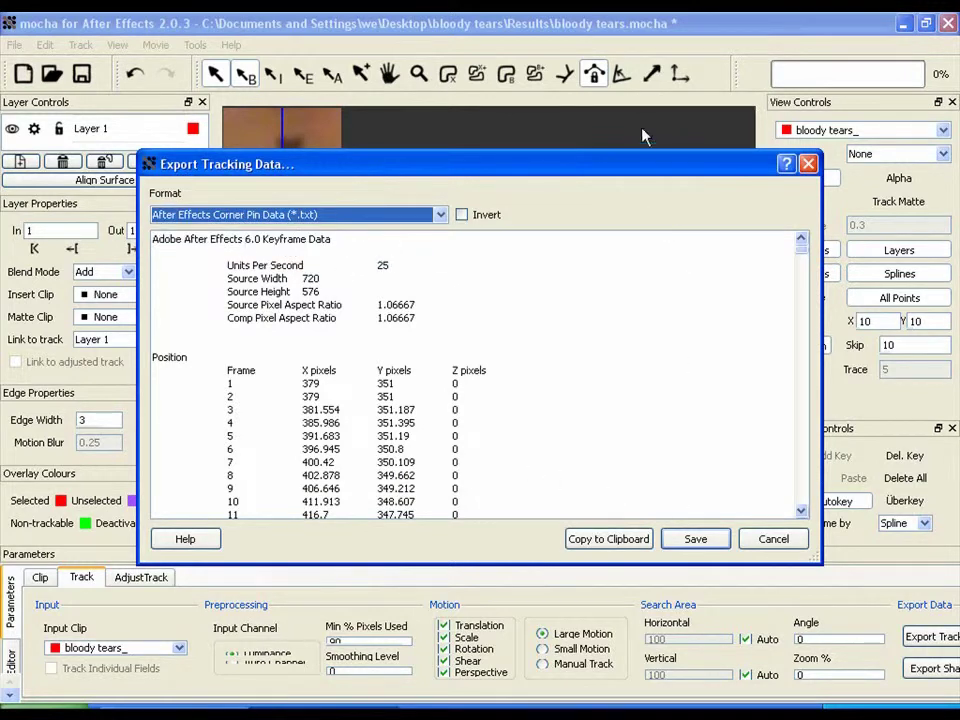
drag(645, 163, 644, 125)
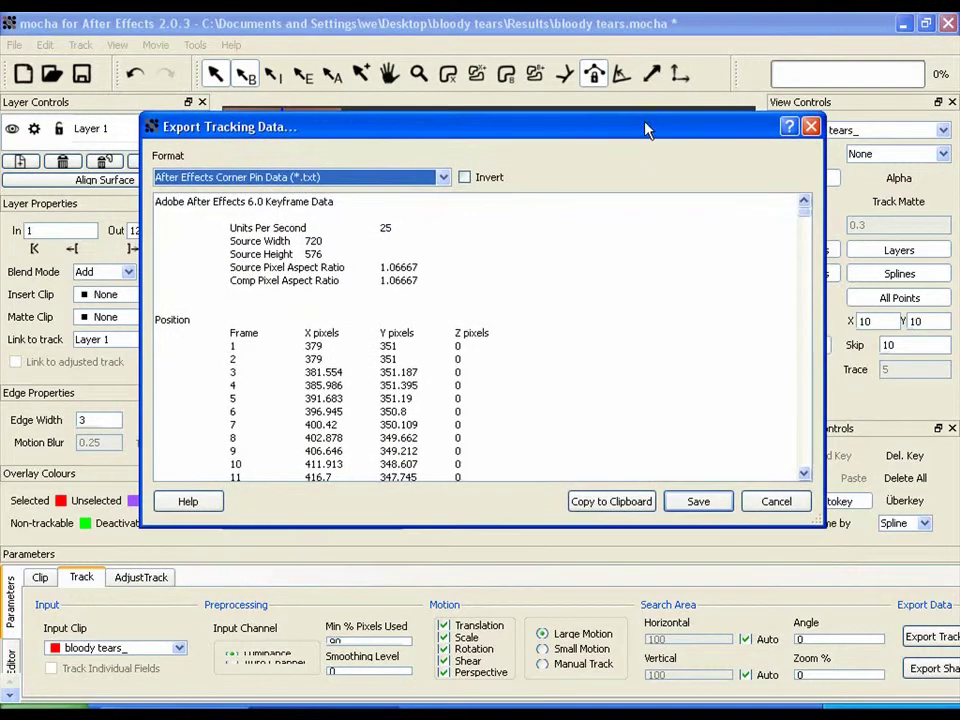
click(641, 505)
Step: Back in After Effects, add a new Null Object layer to the composition
click(275, 712)
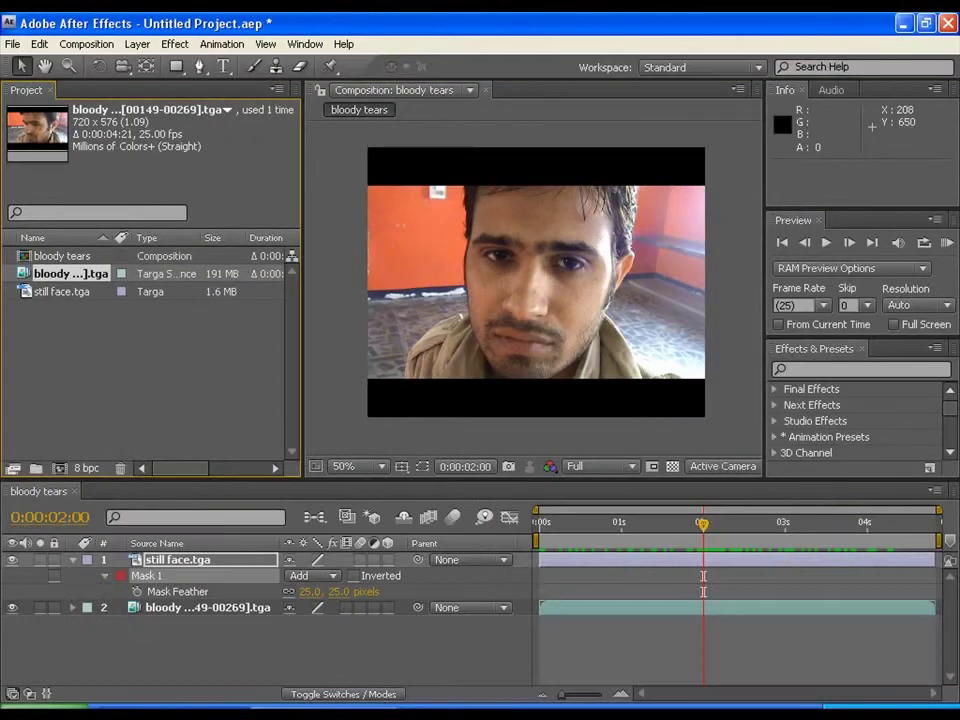
right_click(333, 220)
mouse_move(401, 226)
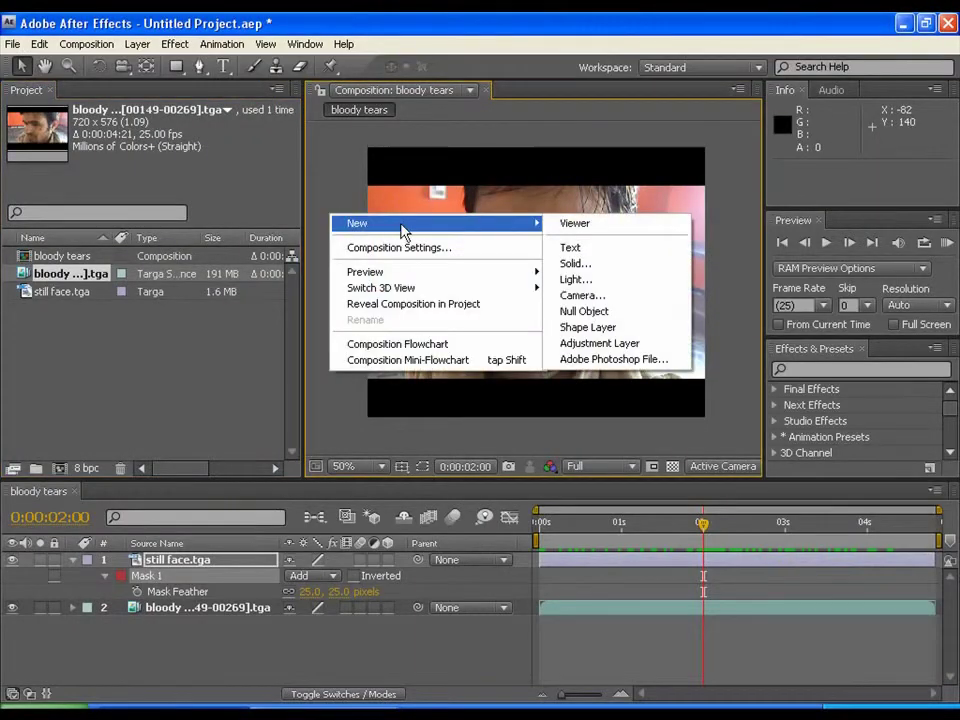
click(588, 312)
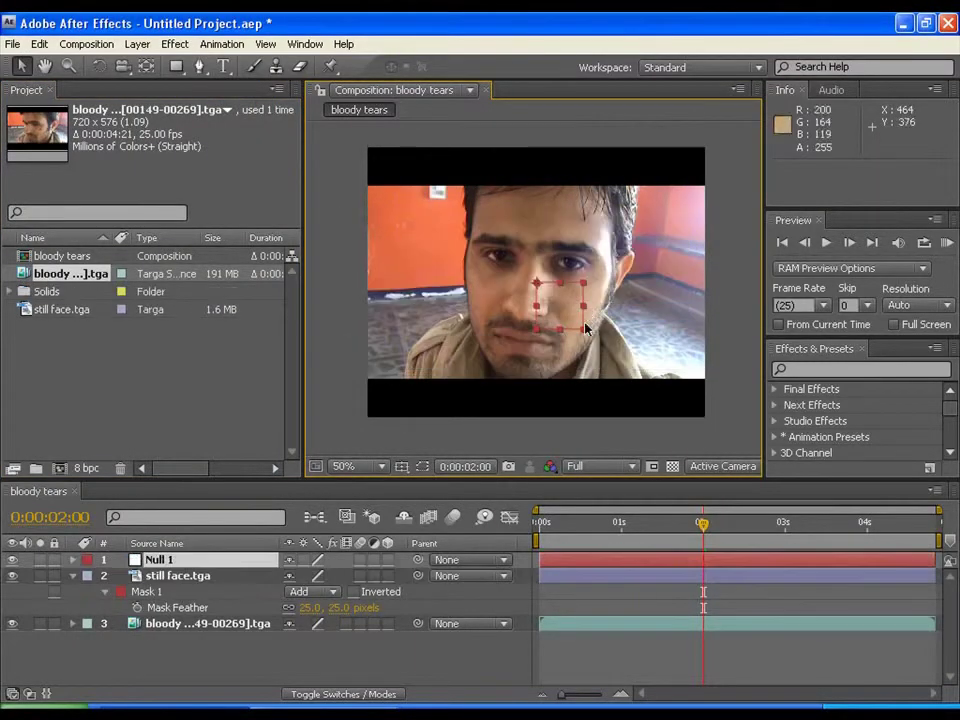
Step: Paste the 847 mocha corner-pin keyframes onto Null 1 at the first frame and scrub to check
drag(690, 526, 510, 530)
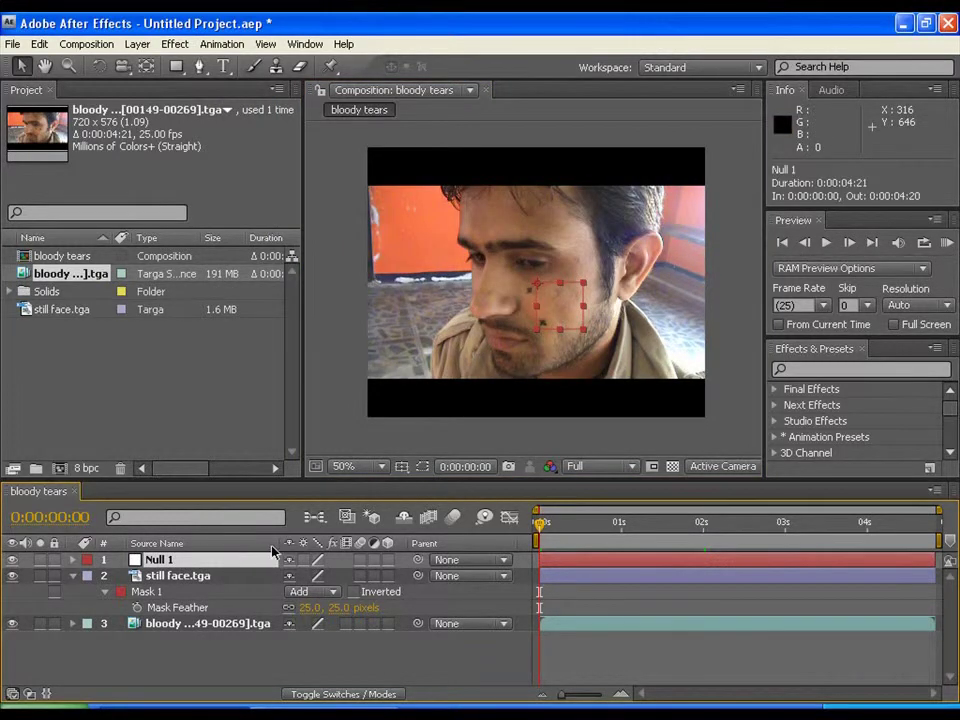
key(ctrl+v)
click(544, 527)
drag(548, 530, 521, 540)
click(578, 527)
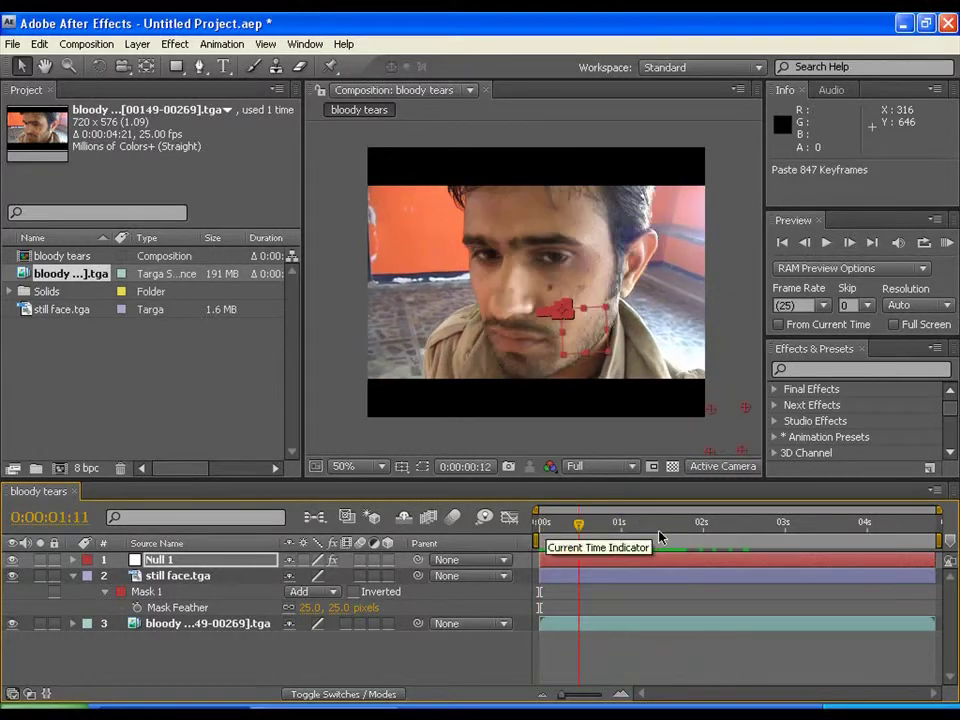
Step: At 0:00:02:00, hide Null 1 and move it below the footage layer
click(703, 531)
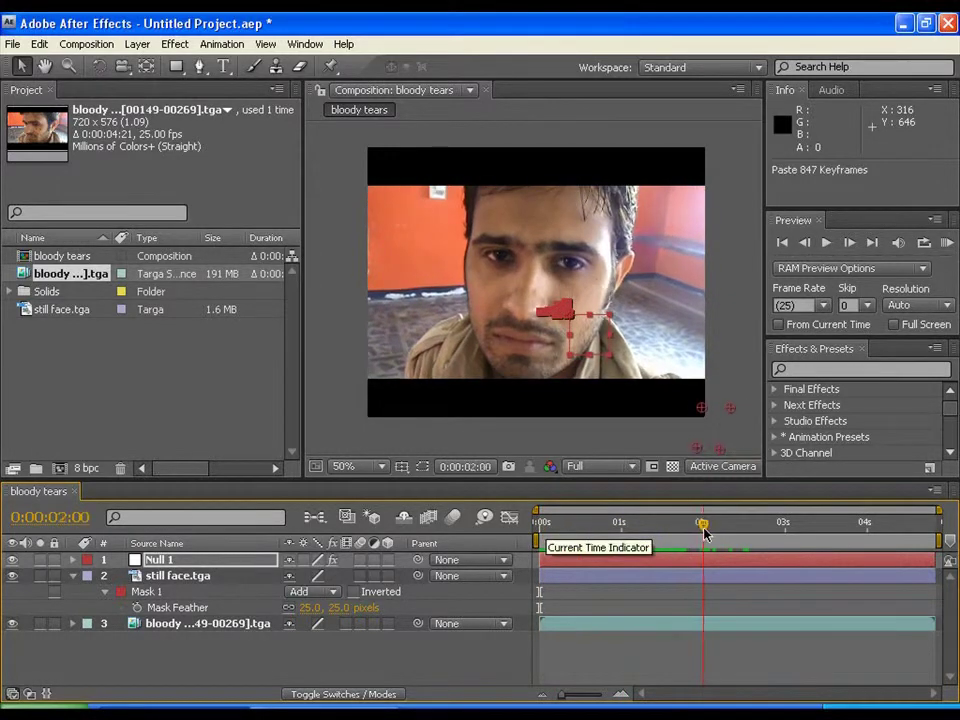
key(Page_Down)
key(period)
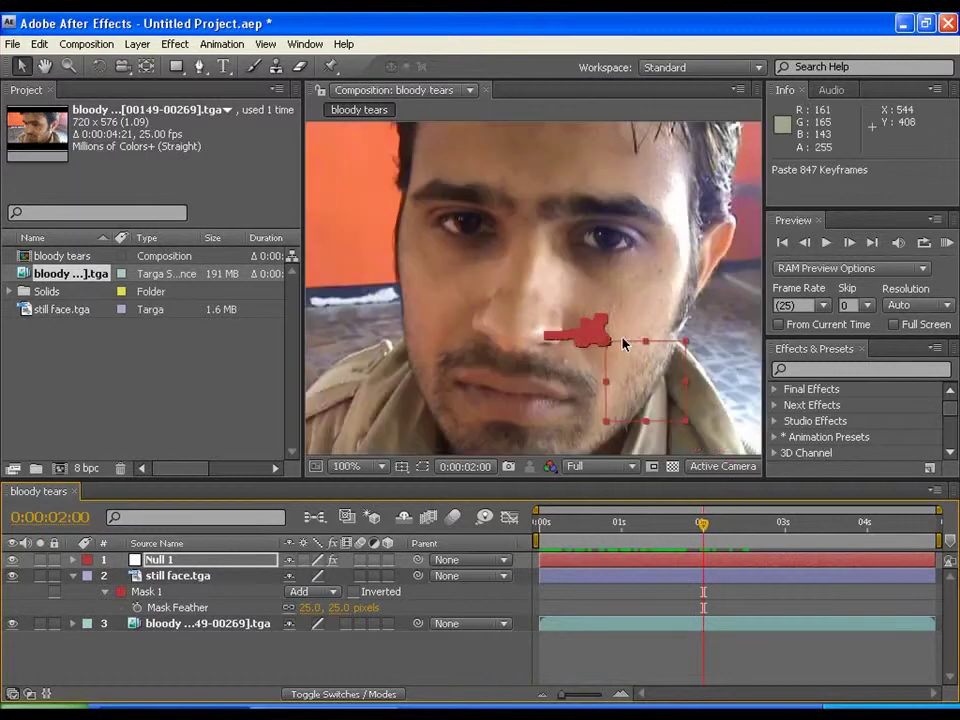
click(12, 560)
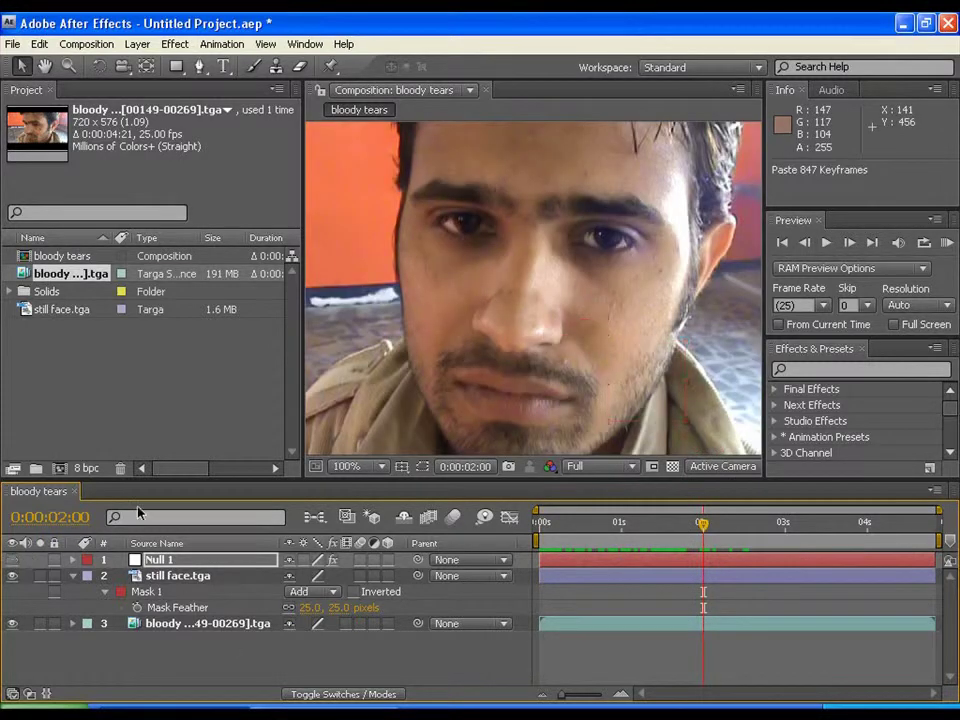
click(185, 578)
drag(167, 568, 166, 637)
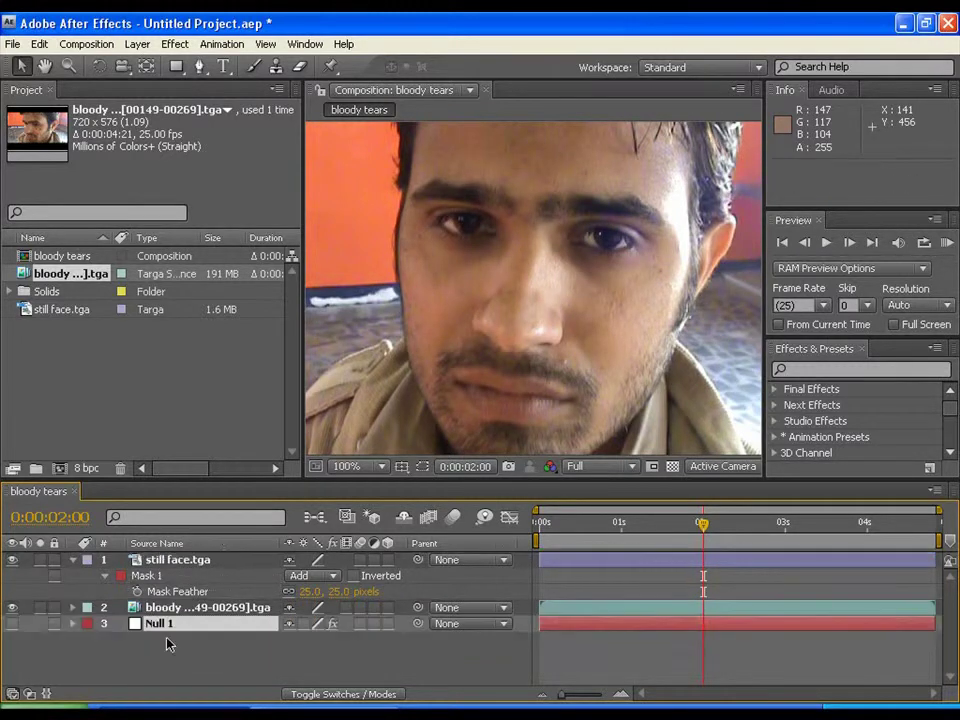
Step: Parent still face.tga to Null 1 and scrub to confirm the cheek patch follows the track
click(72, 561)
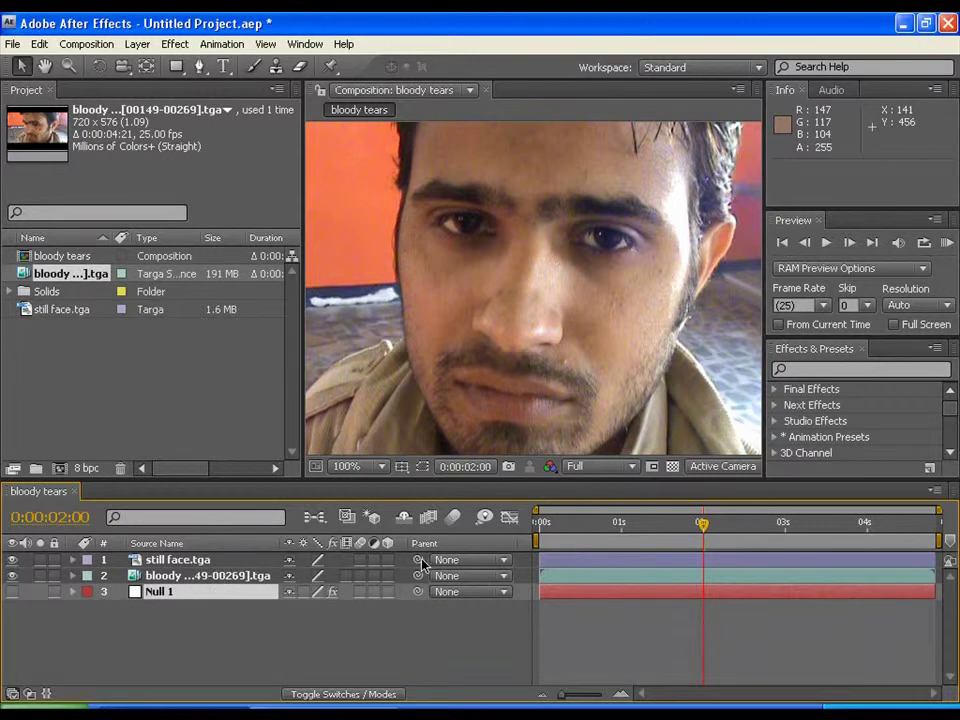
drag(418, 561, 195, 600)
mouse_move(705, 530)
mouse_down()
mouse_move(553, 522)
mouse_move(733, 527)
mouse_move(700, 524)
mouse_up()
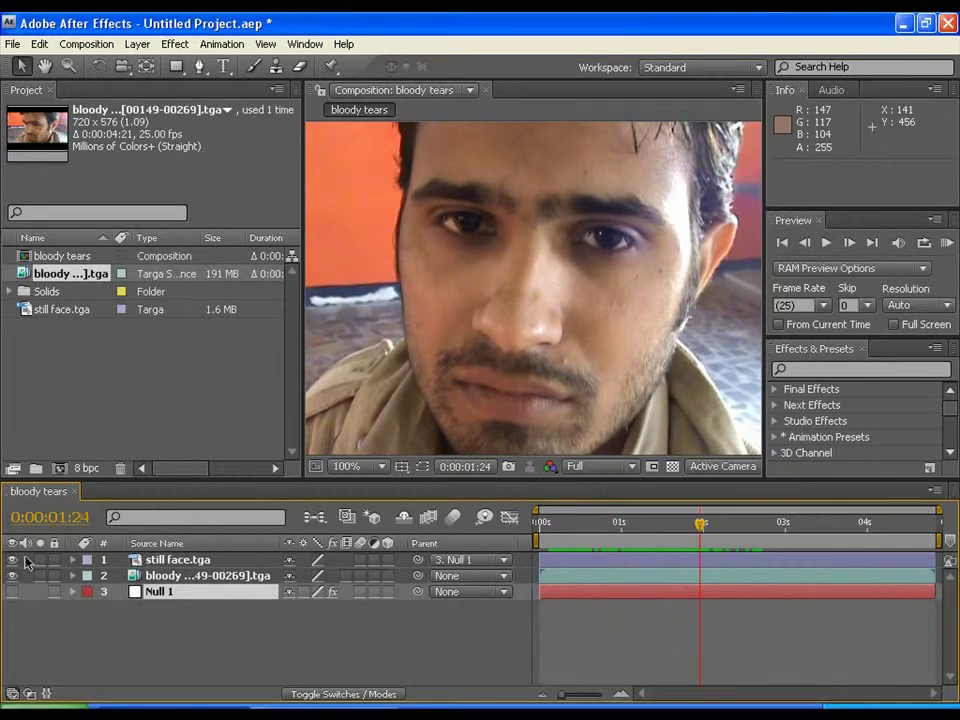
click(13, 560)
click(13, 560)
click(175, 562)
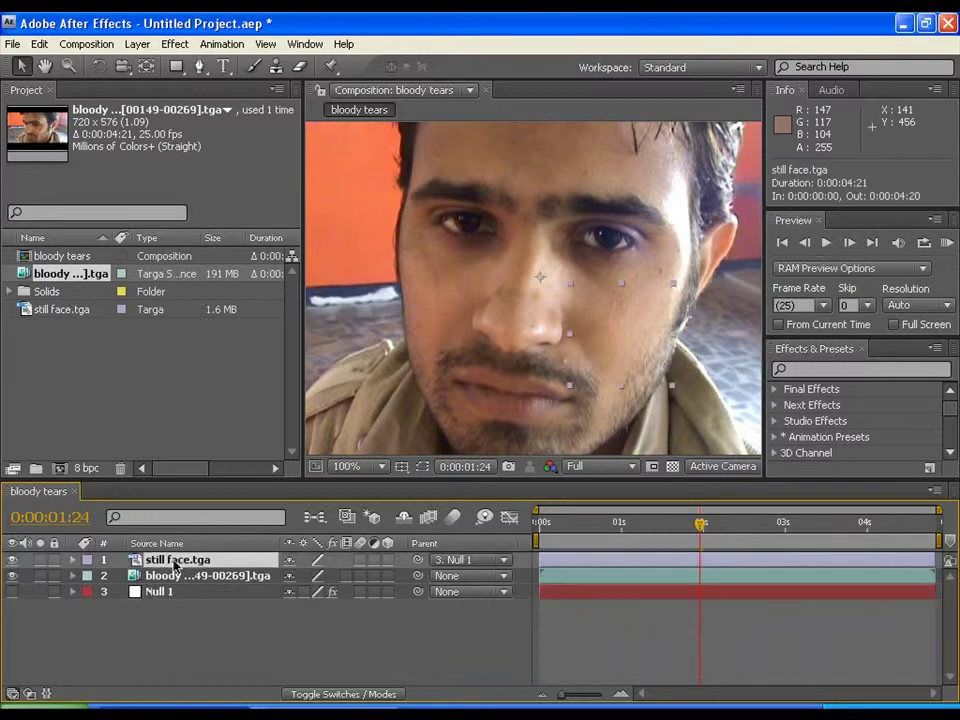
click(711, 527)
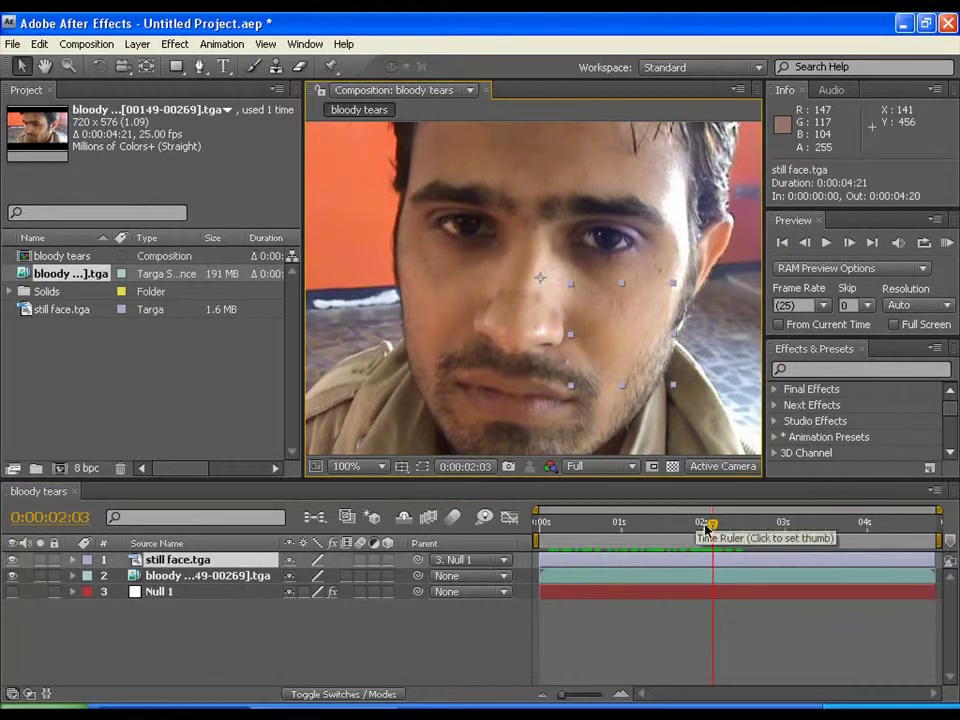
drag(709, 527, 505, 540)
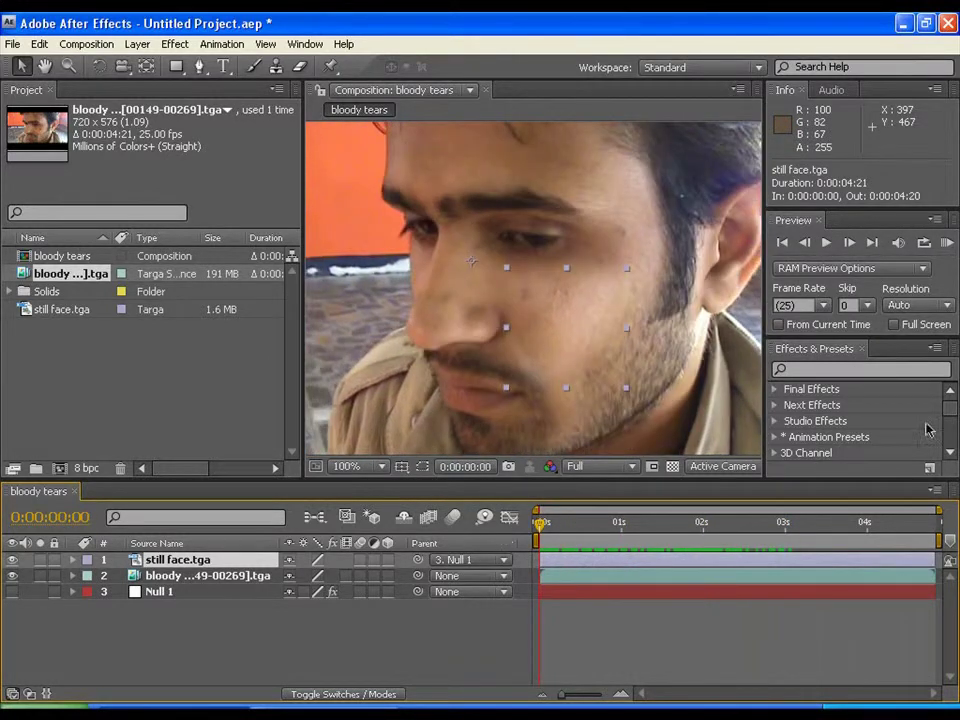
Step: Apply Curves to still face.tga and pull the RGB curve down to darken the midtones
click(826, 370)
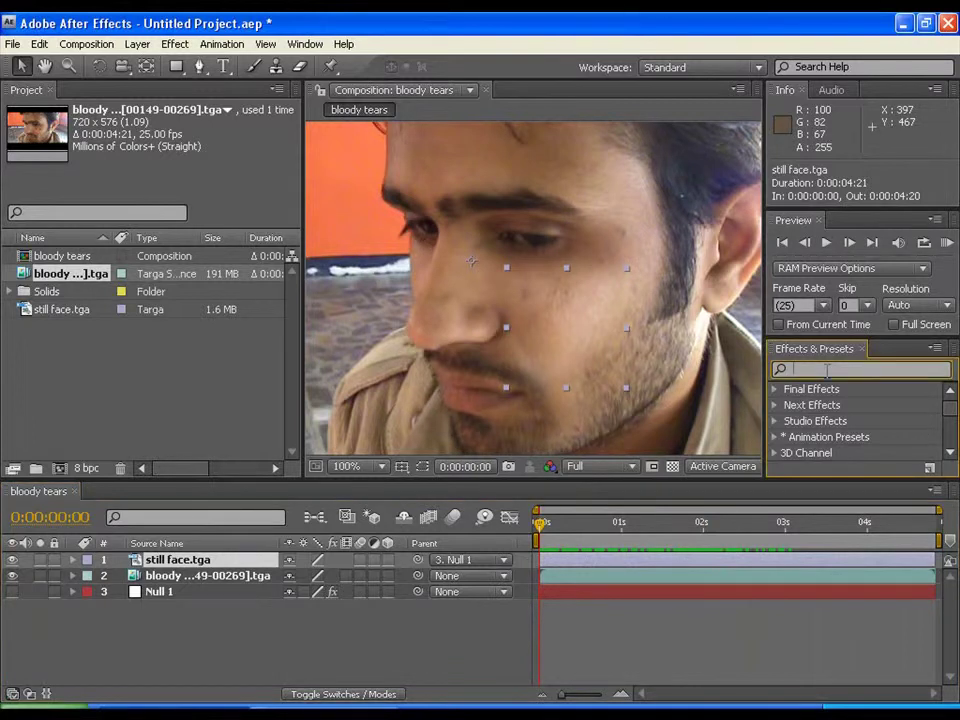
text(curve)
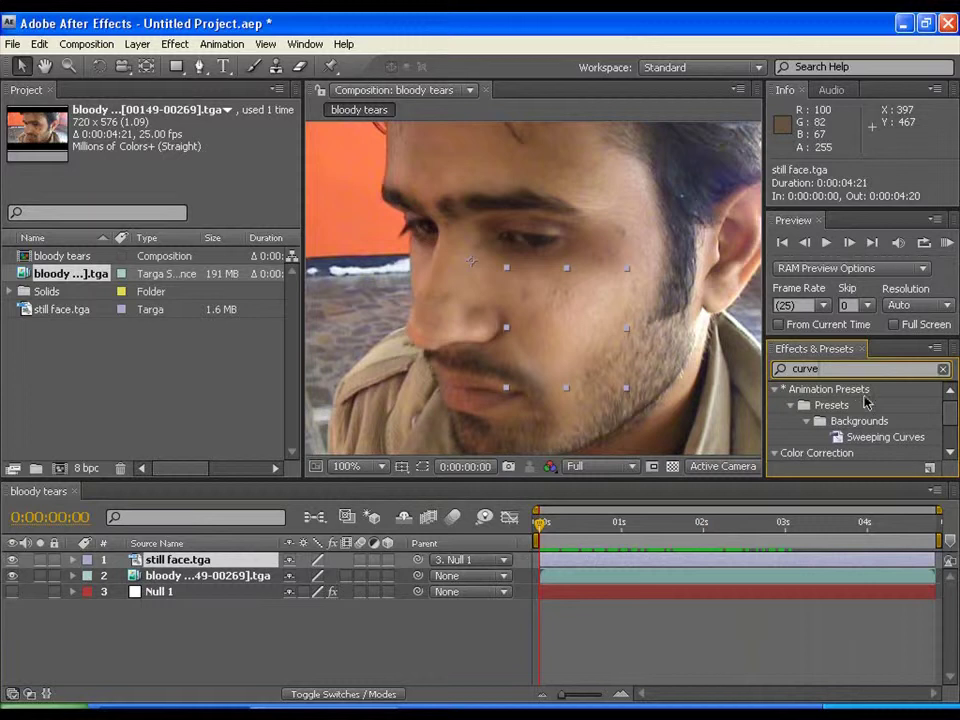
drag(876, 337, 876, 287)
click(838, 420)
drag(838, 422, 197, 565)
click(271, 562)
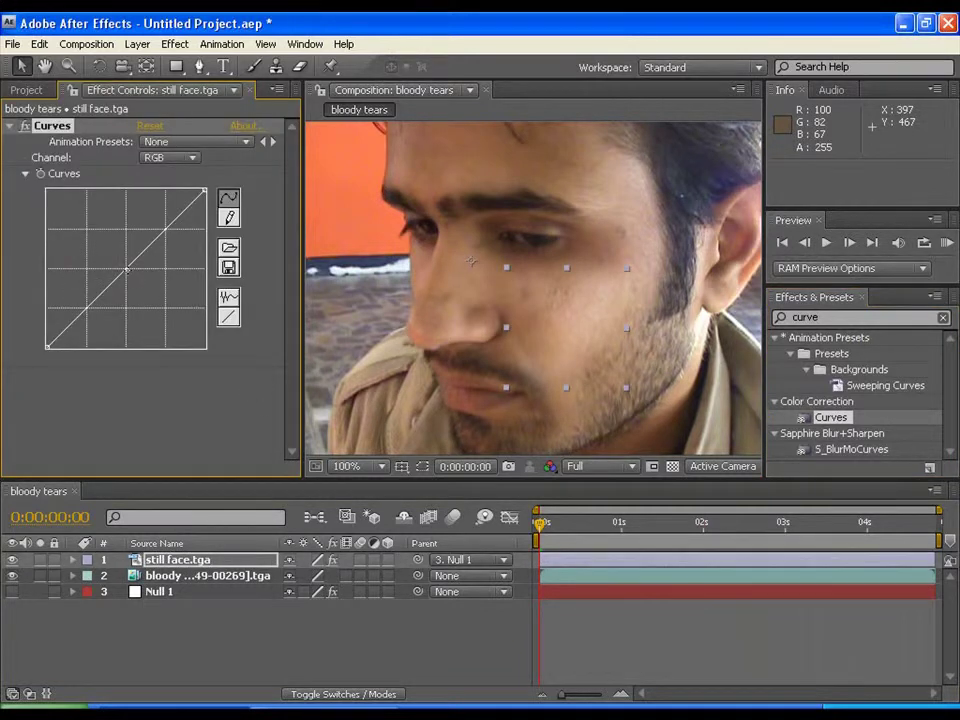
drag(127, 270, 132, 278)
Step: Scrub to 0:00:02:05 at 100% view to review the darkened still face, then return
key(comma)
click(354, 296)
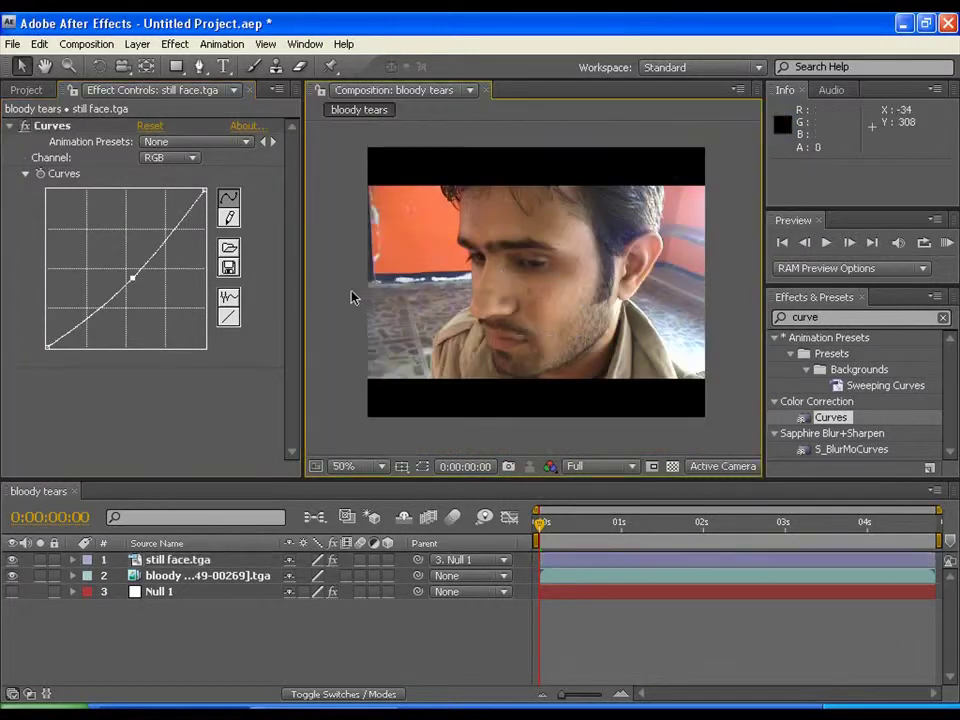
key(period)
drag(577, 528, 718, 525)
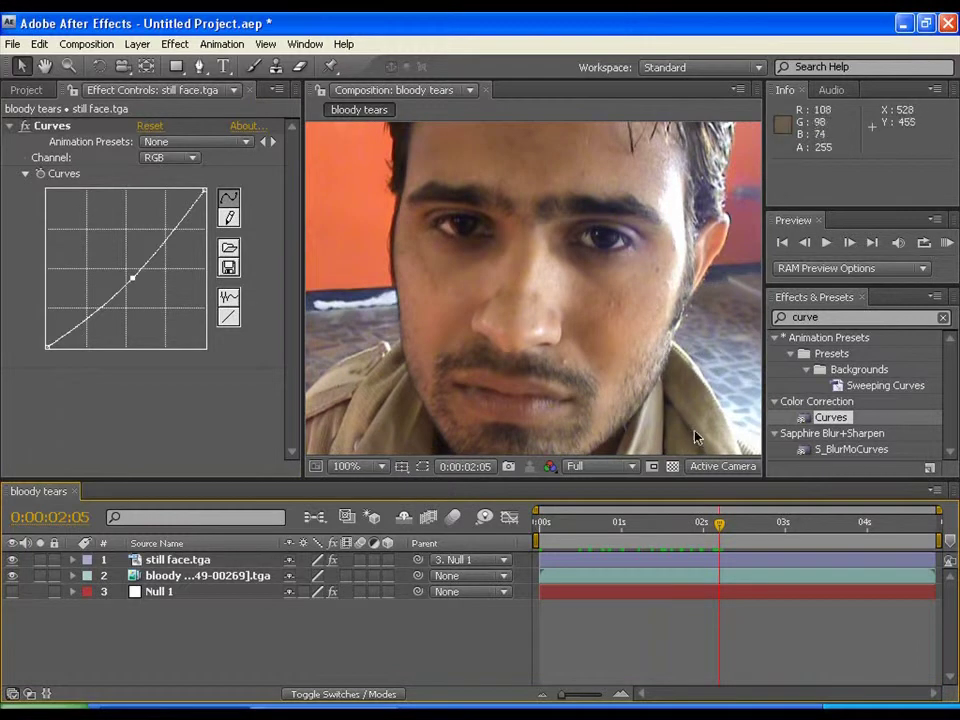
drag(705, 523, 537, 530)
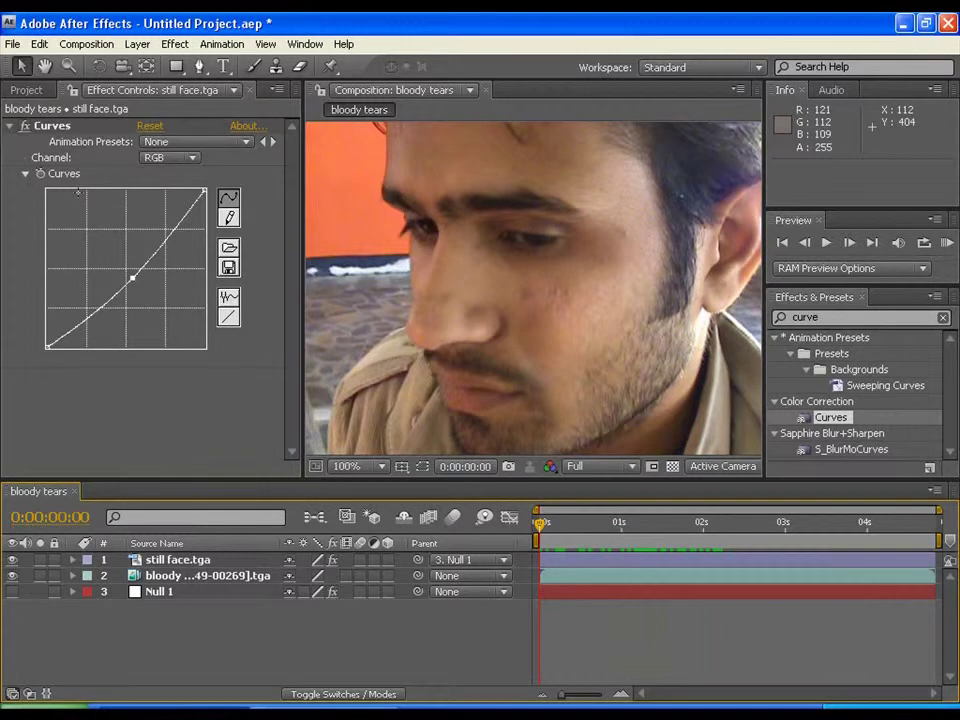
Step: Reshape the still face's Curves, then play a RAM preview of all 121 frames
click(41, 178)
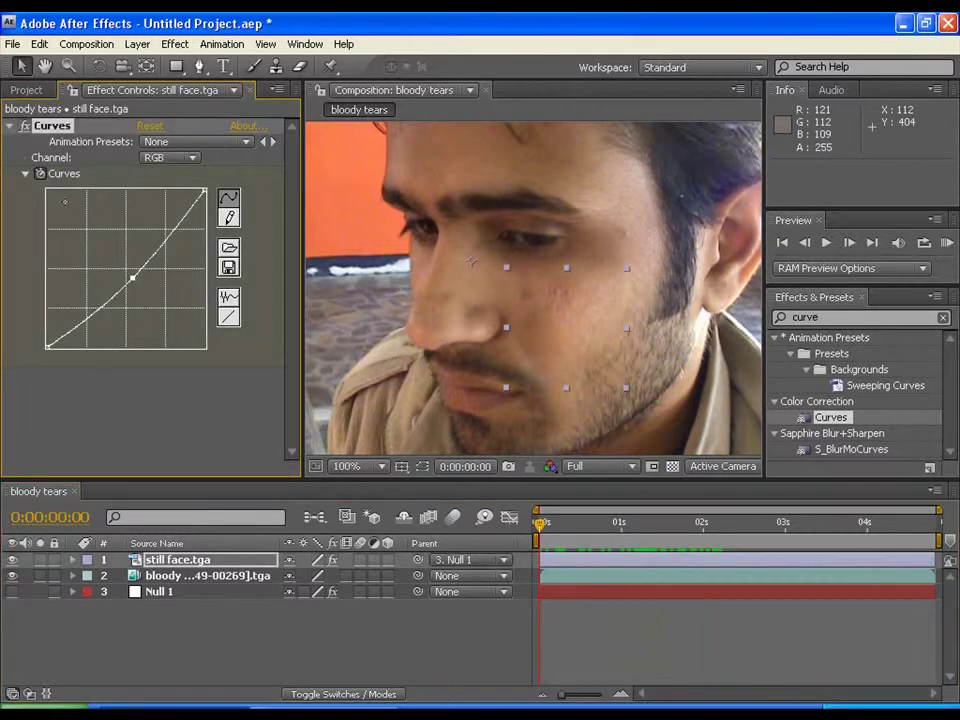
drag(541, 527, 601, 525)
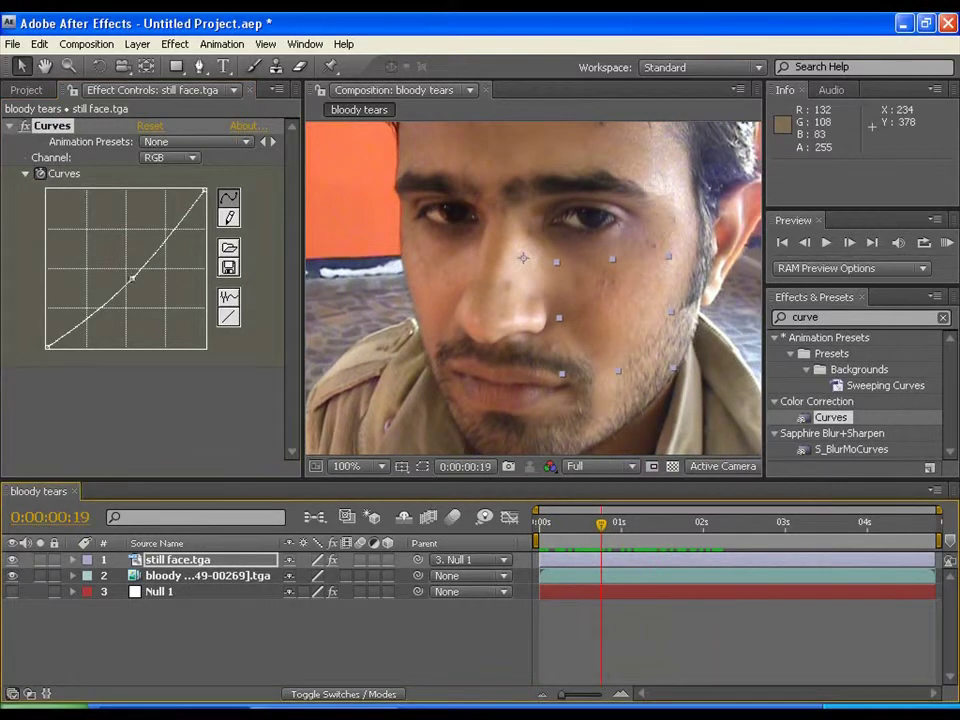
drag(132, 278, 128, 270)
drag(601, 522, 541, 522)
scroll(330, 358, down, 2)
click(360, 358)
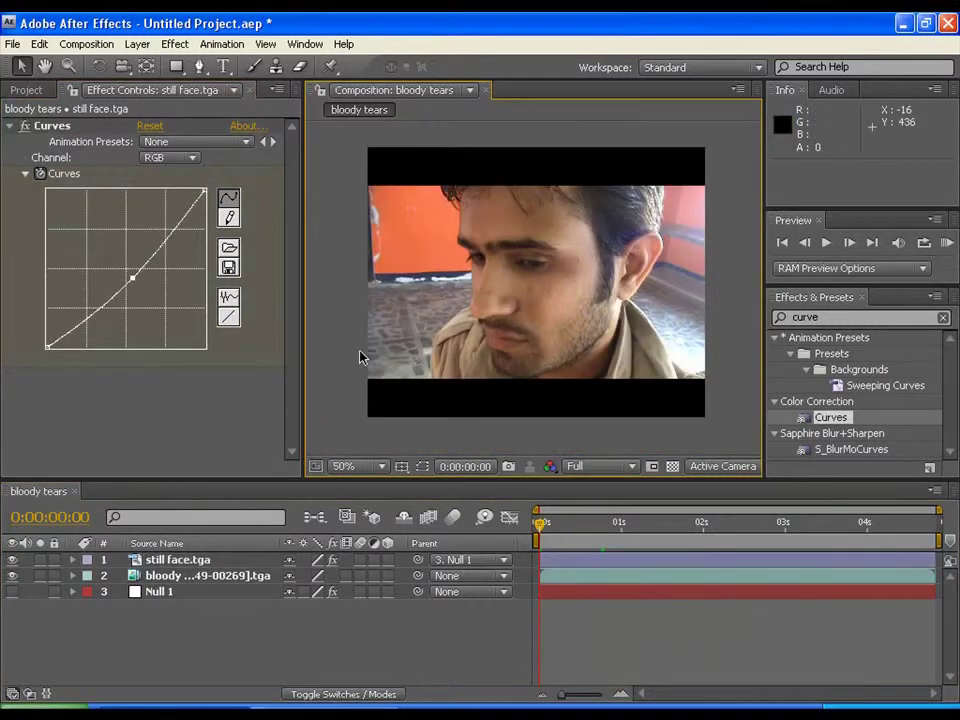
key(KP_0)
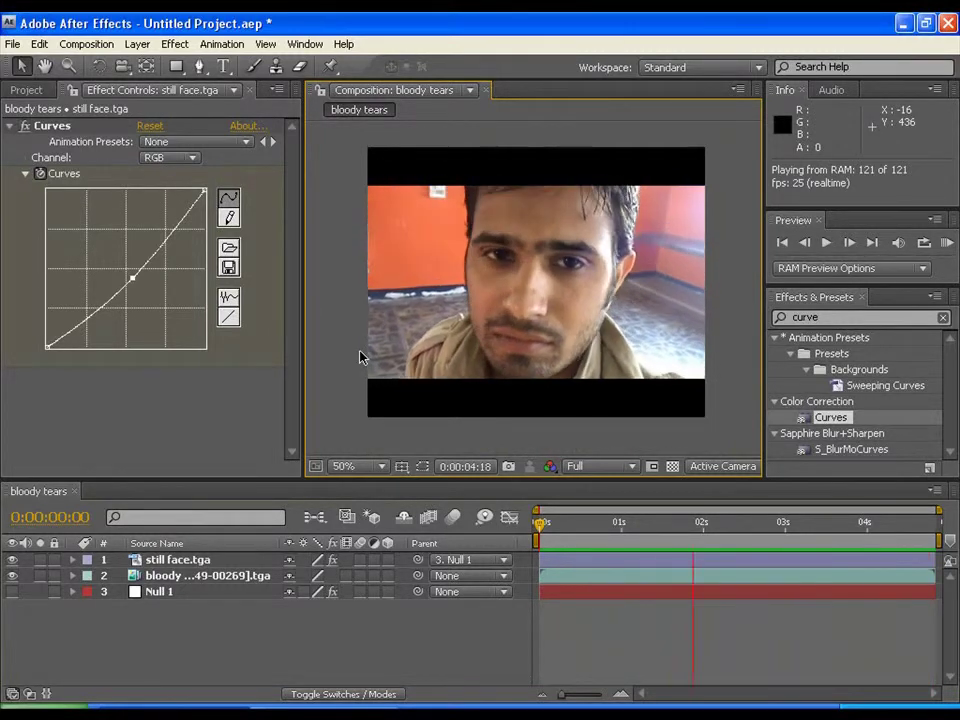
Step: Reset the Curves to a straight linear diagonal and maximize the widened Composition viewer
click(228, 317)
click(268, 341)
drag(302, 333, 231, 336)
scroll(514, 321, up, 2)
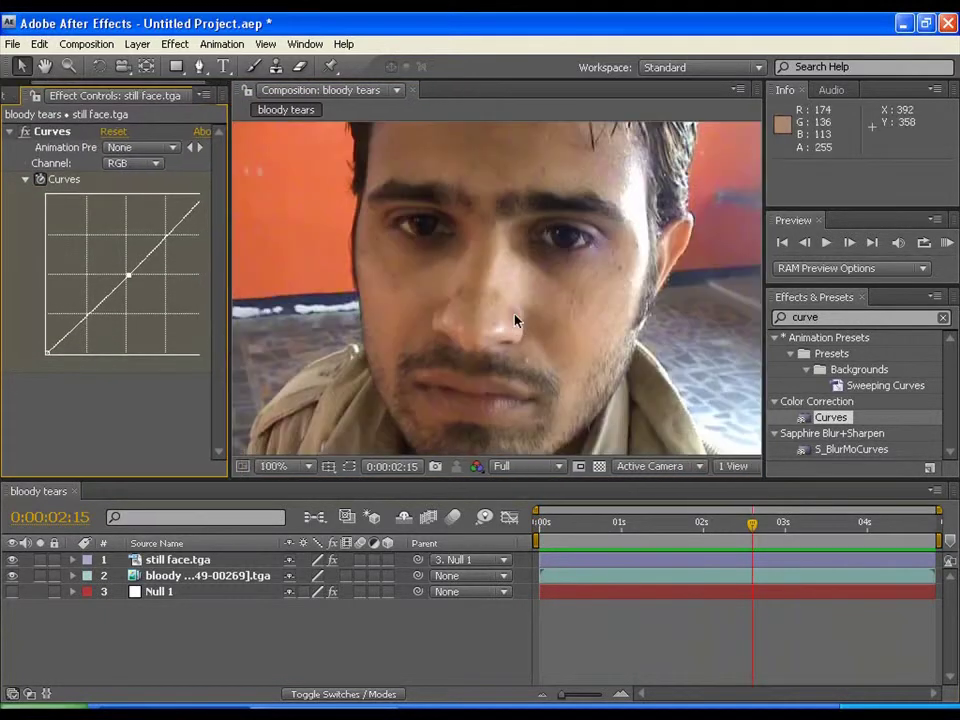
key(grave)
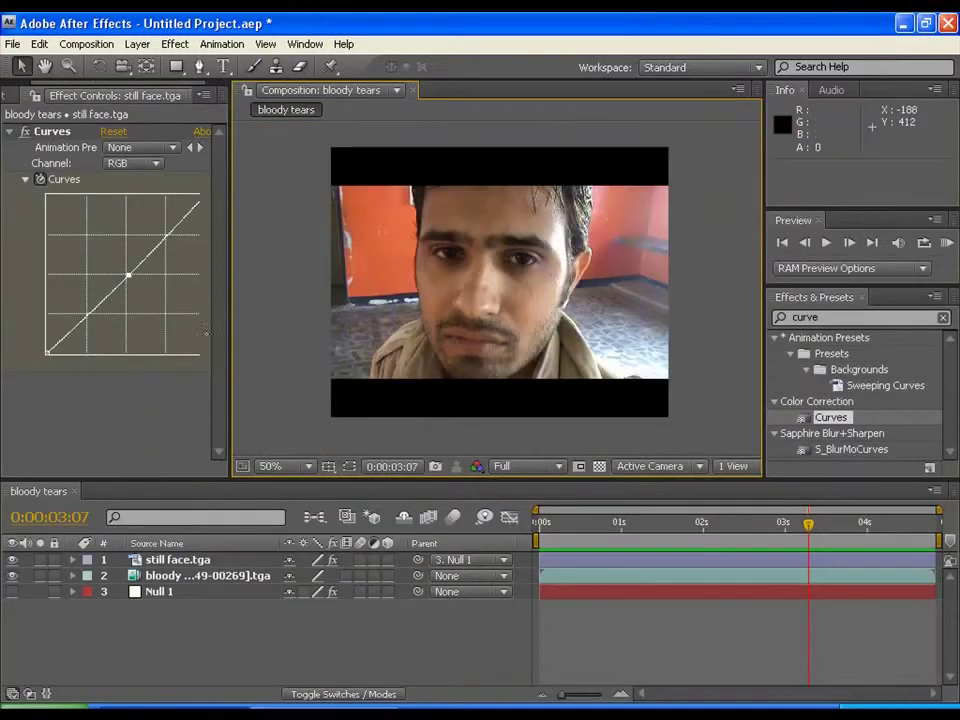
Step: Create a new white solid layer, White Solid 1, in the composition
drag(231, 320, 286, 236)
right_click(293, 232)
mouse_move(336, 253)
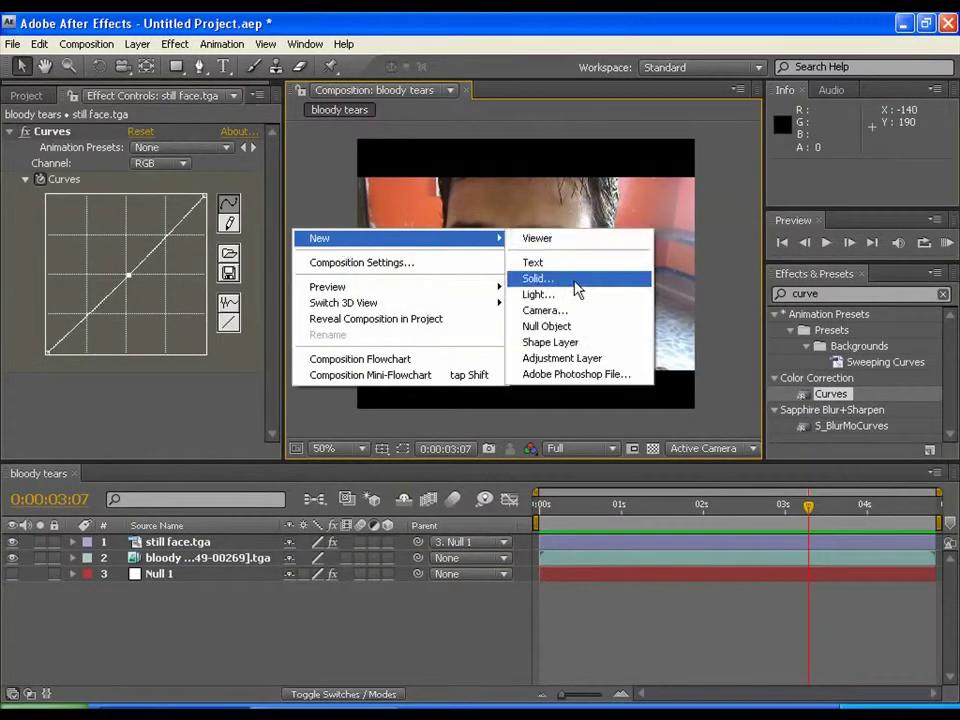
click(570, 276)
click(468, 481)
click(4, 389)
drag(157, 374, 299, 363)
click(122, 386)
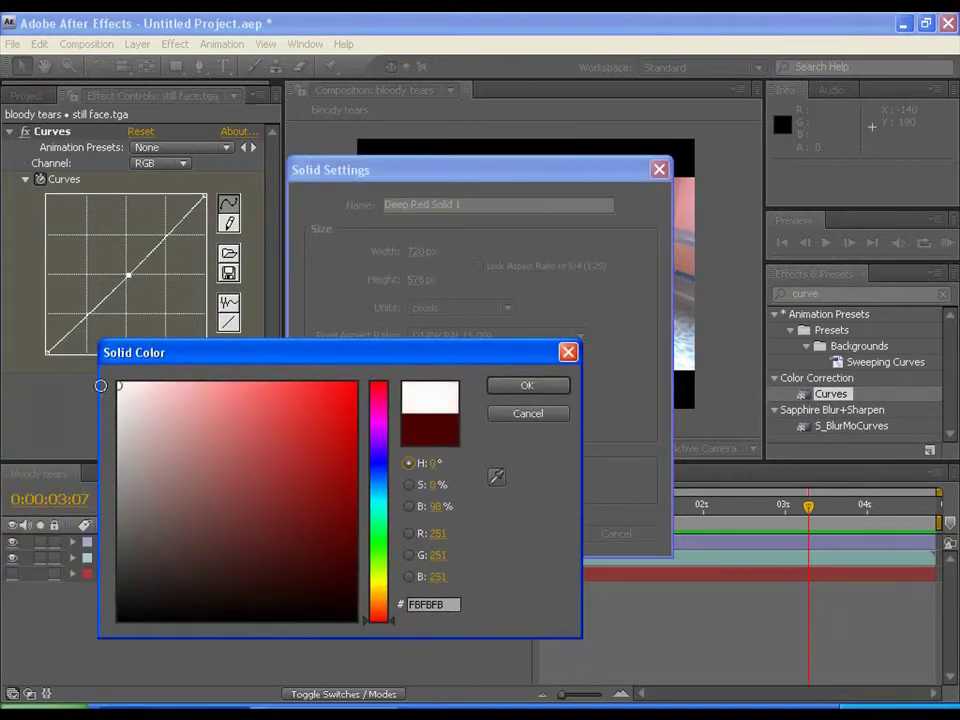
click(514, 386)
click(522, 535)
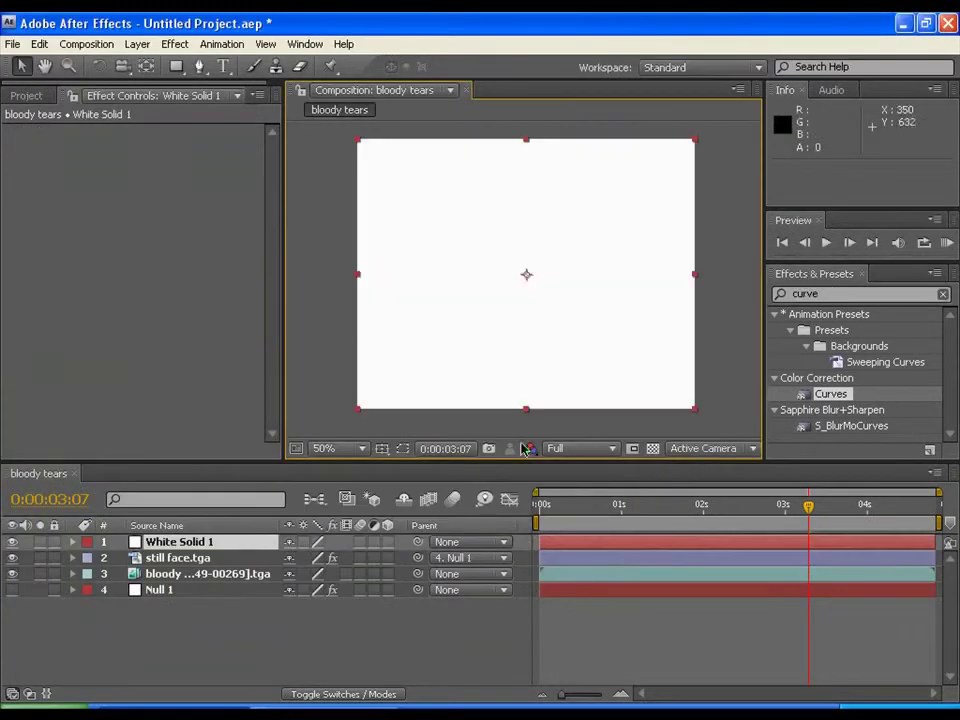
Step: In the solid's Layer view, paint a red vertical tear stroke with the Brush tool
double_click(497, 227)
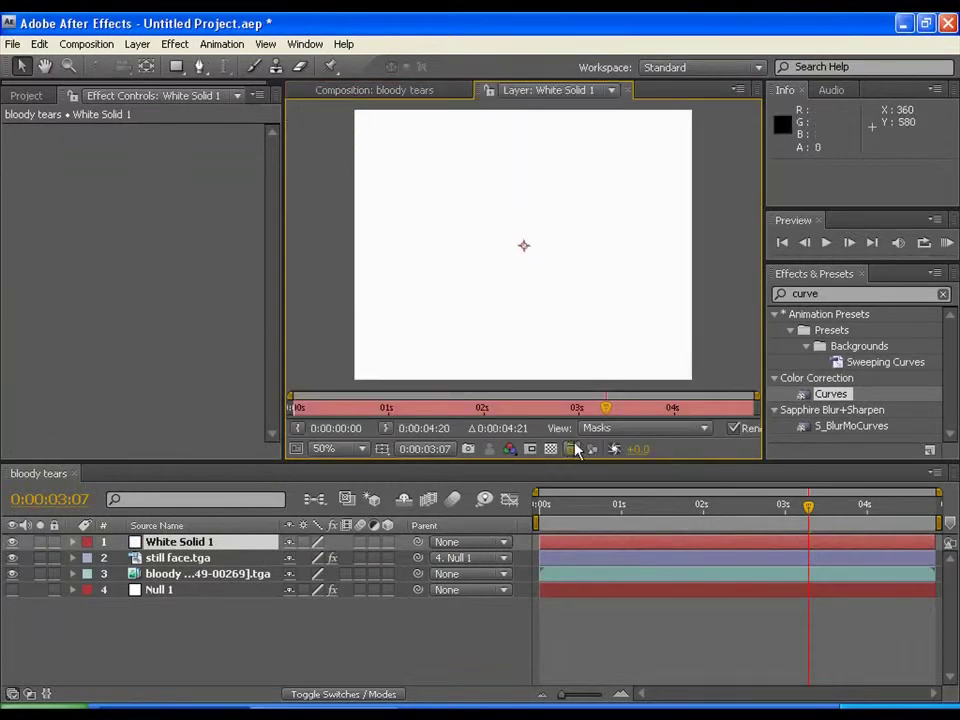
click(253, 66)
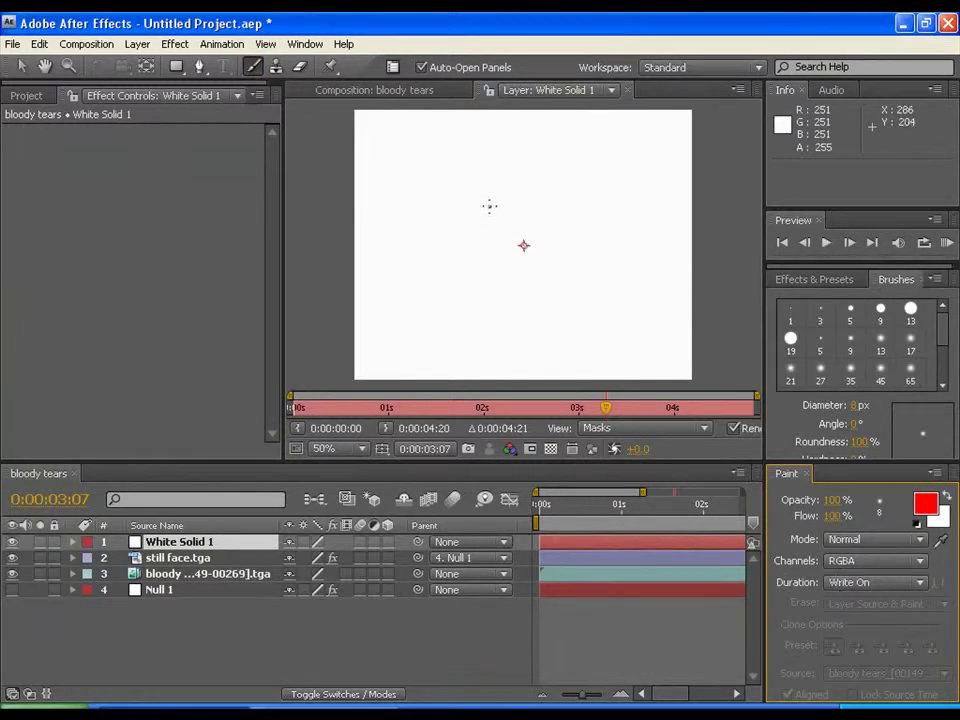
key(period)
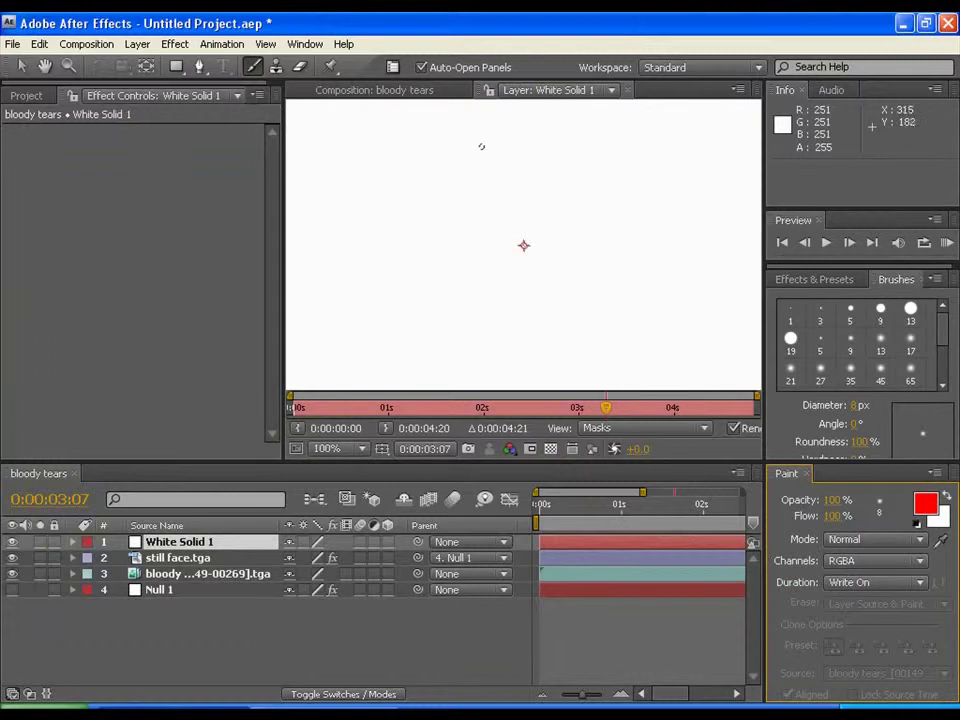
drag(481, 136, 480, 146)
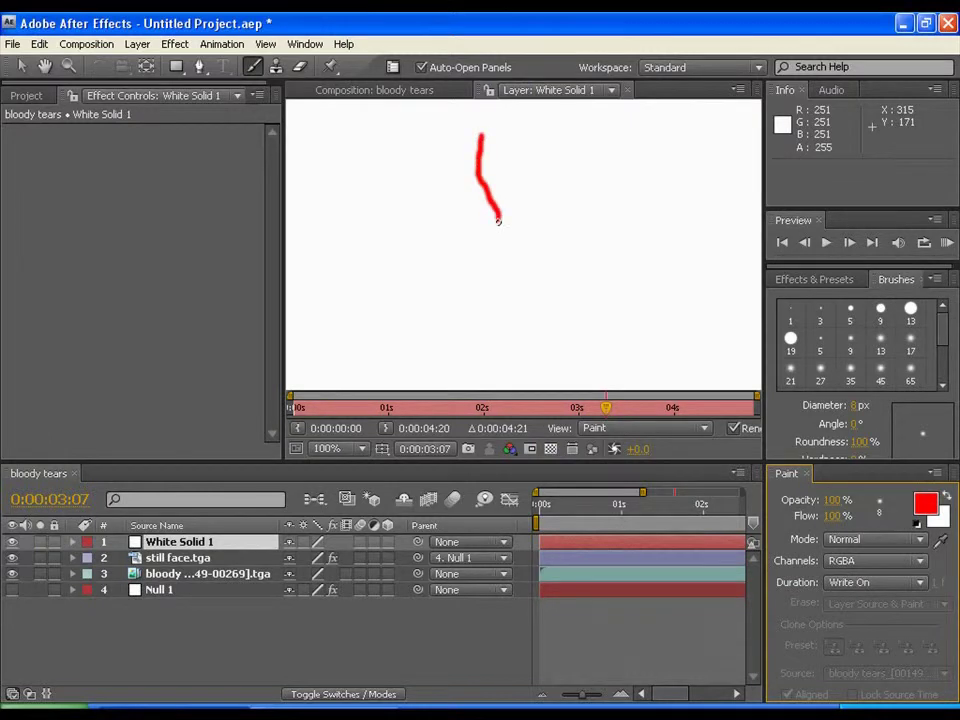
drag(499, 222, 500, 224)
click(374, 89)
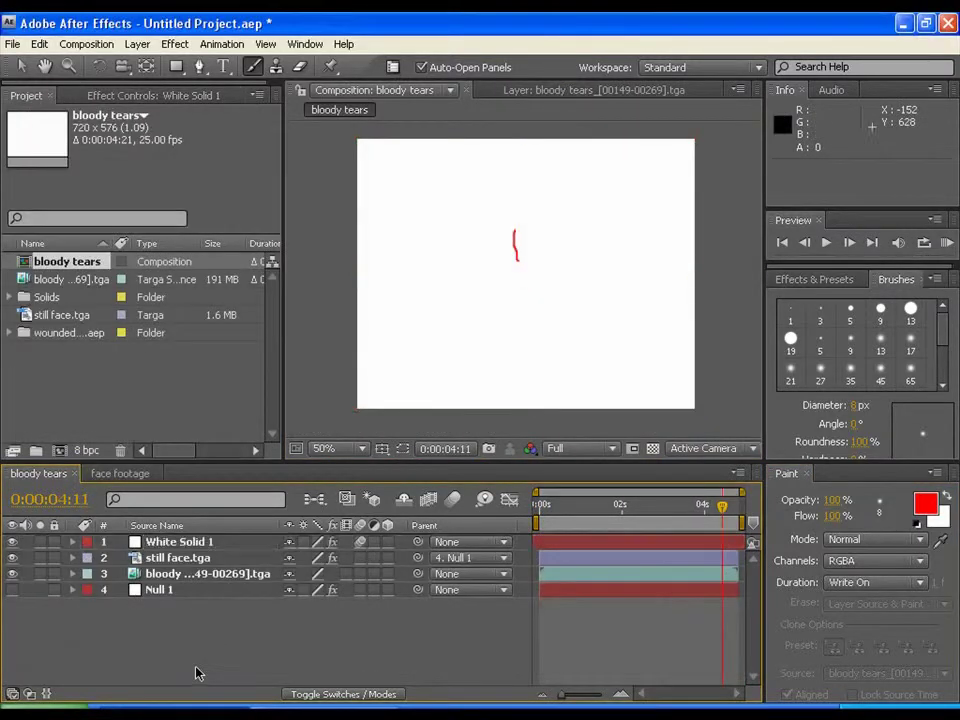
Step: Rename White Solid 1 to 'Tears'
click(184, 542)
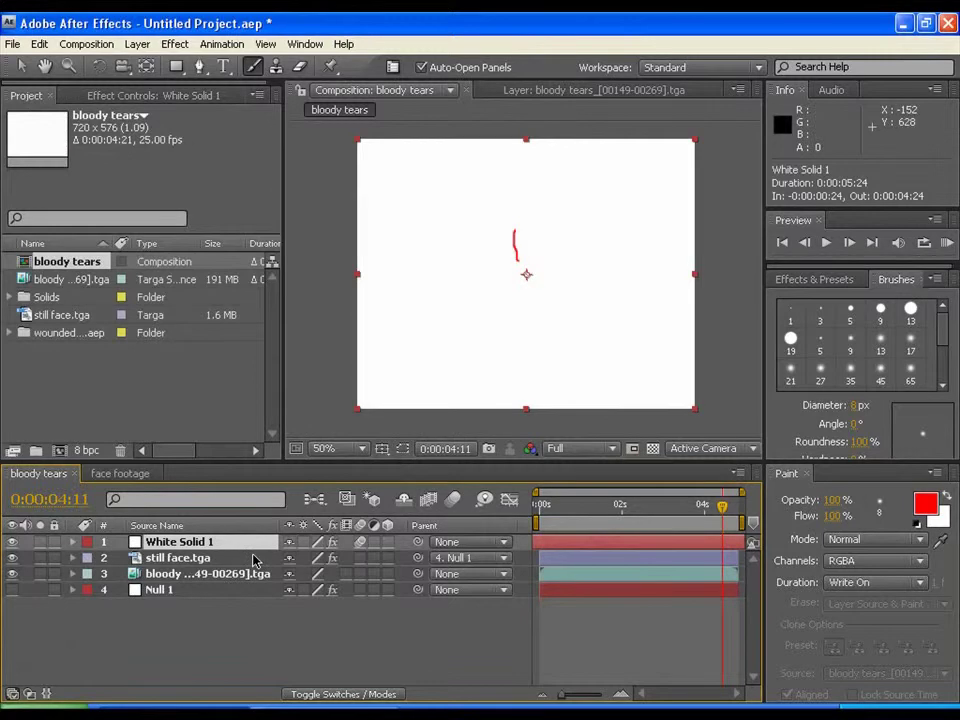
key(Return)
text(Tears)
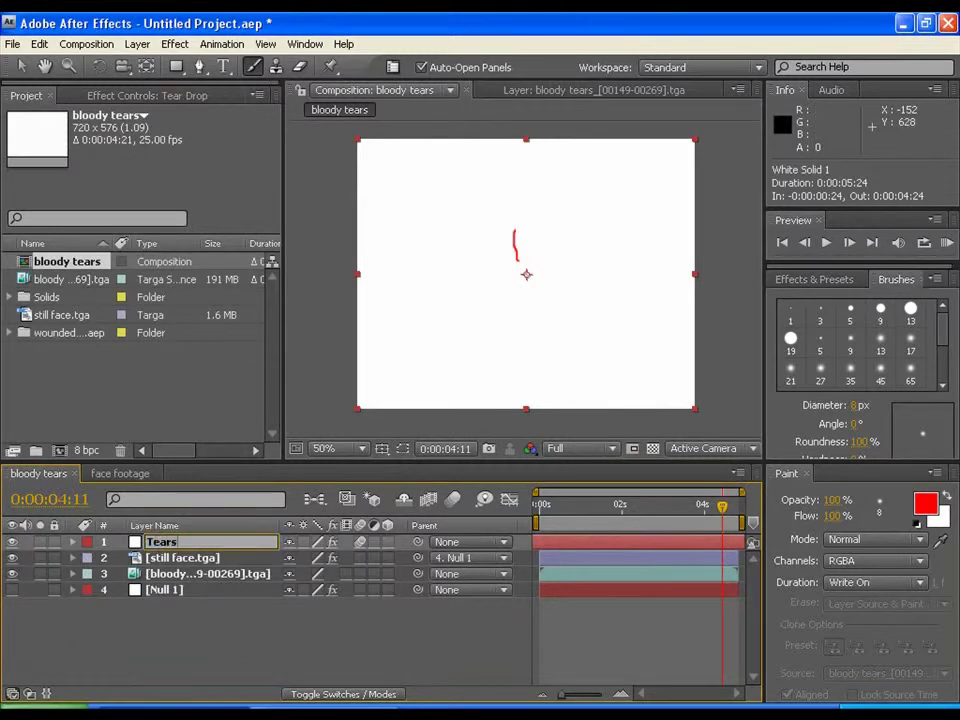
key(Return)
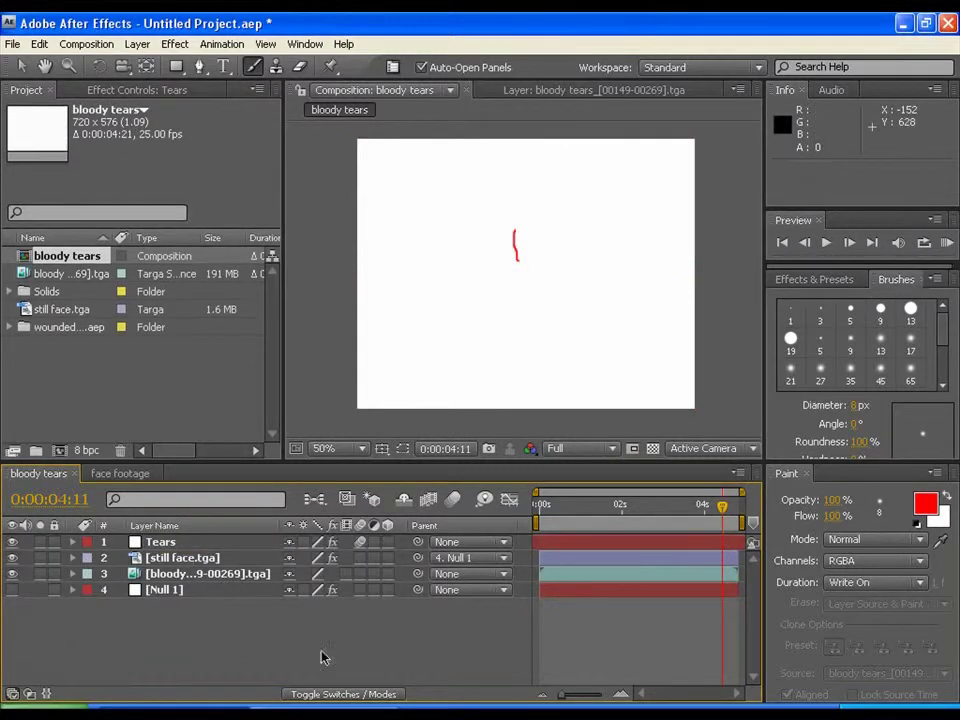
Step: Turn on Paint on Transparent in the Tears layer's Paint effect so the face shows through
click(176, 548)
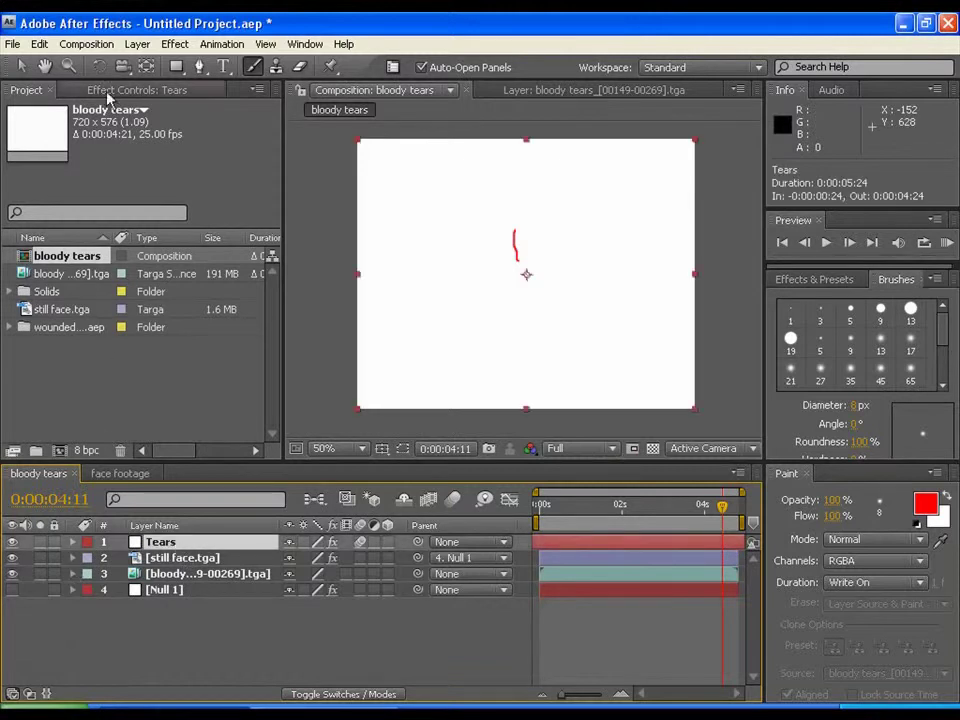
click(137, 90)
click(8, 126)
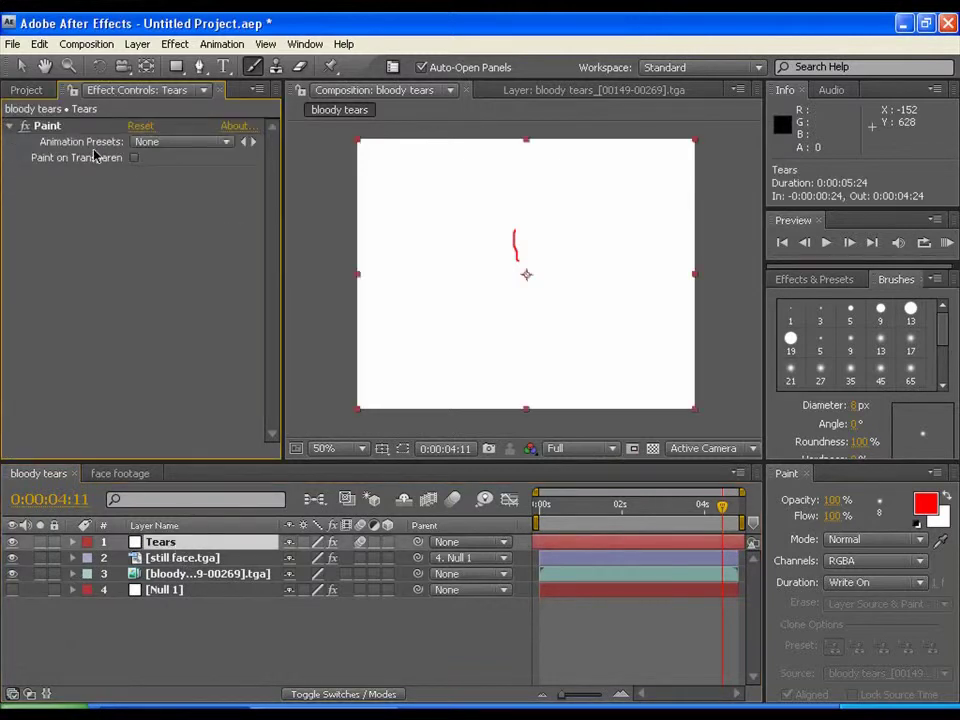
click(134, 158)
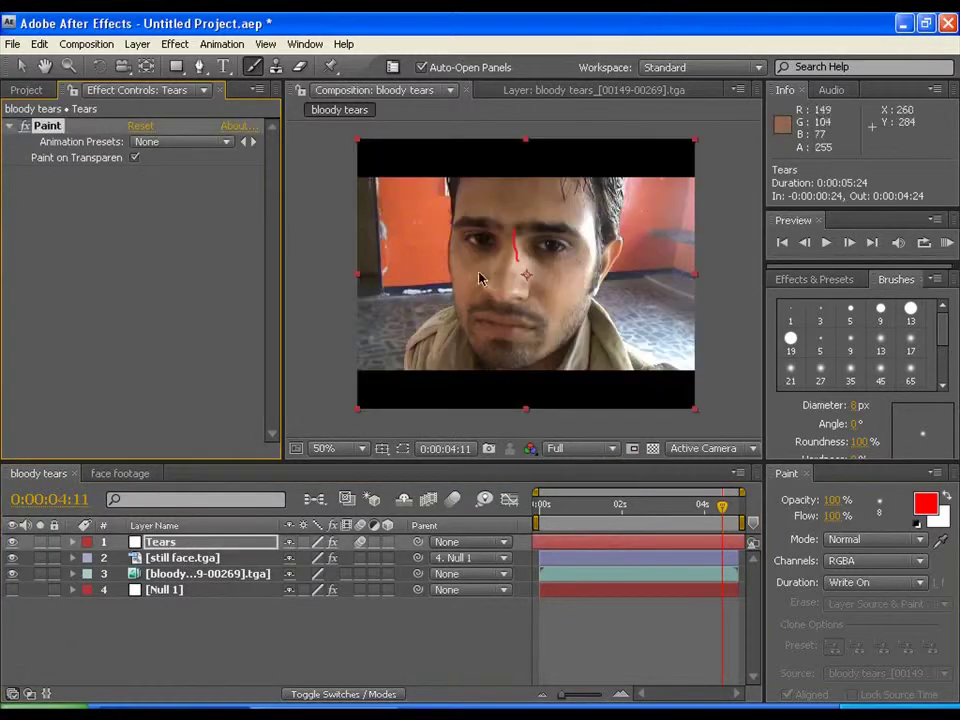
key(period)
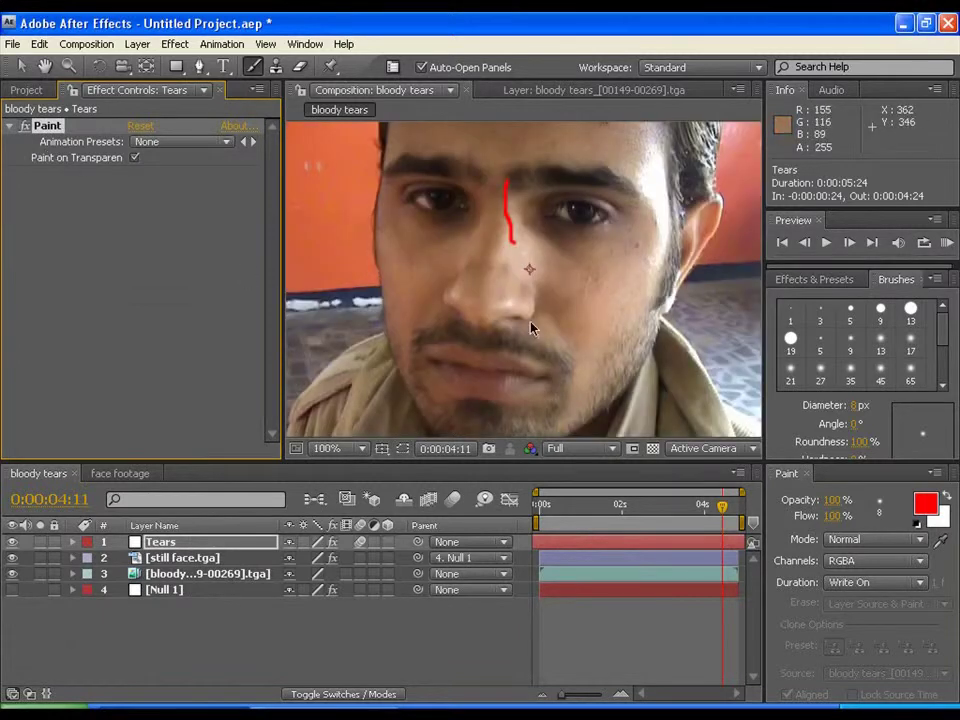
Step: Parent the Tears layer to Null 1 and scrub to check it tracks
mouse_move(643, 510)
mouse_down()
mouse_move(543, 510)
mouse_move(637, 508)
mouse_up()
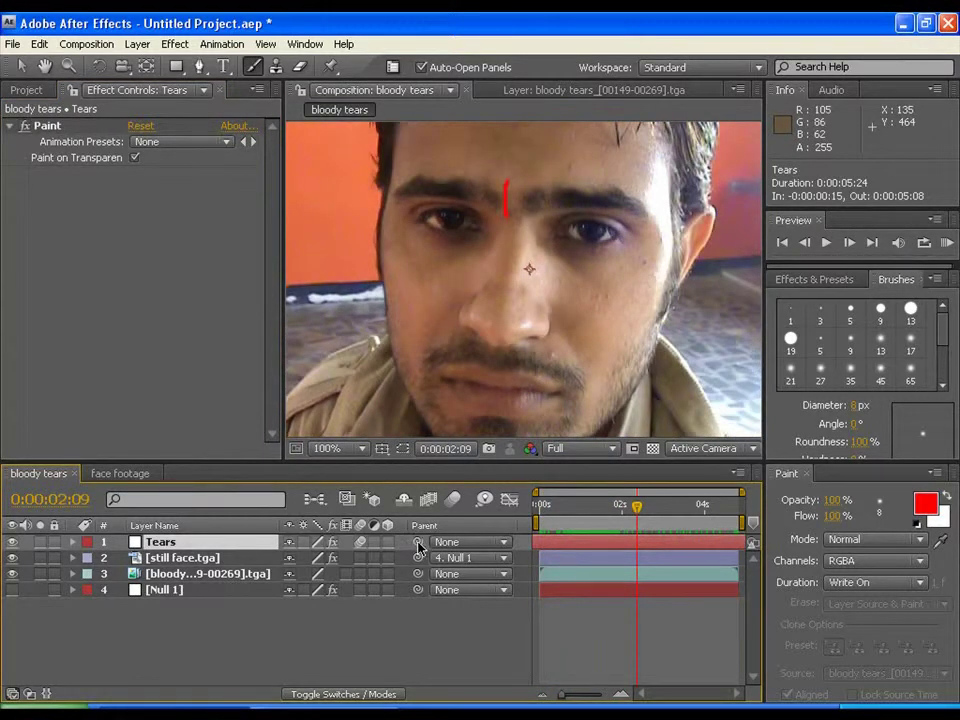
drag(418, 545, 165, 590)
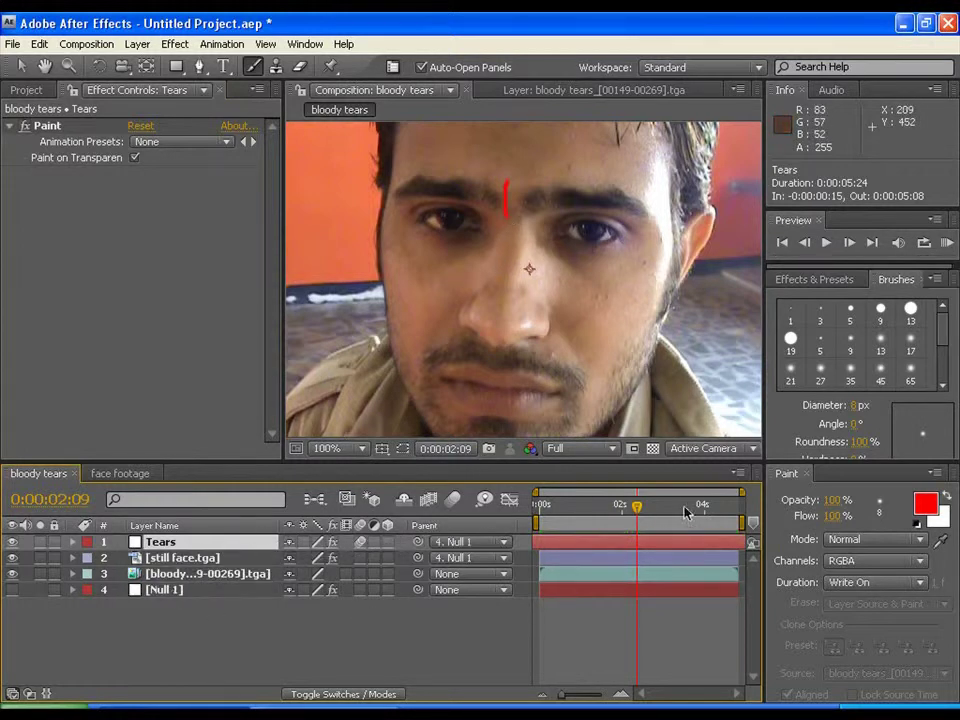
drag(641, 511, 673, 508)
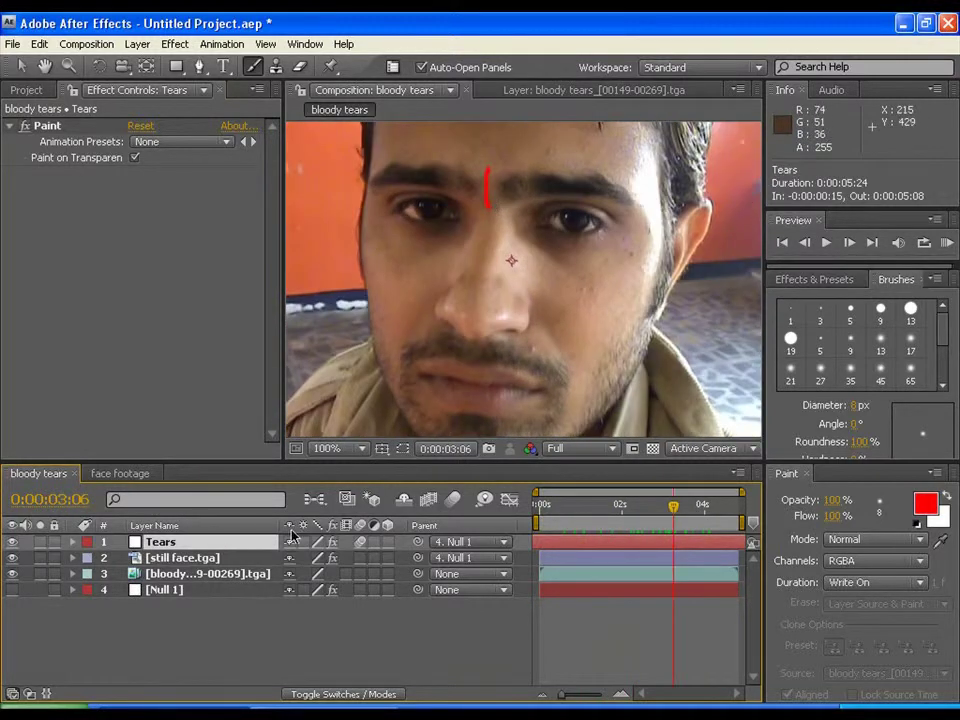
Step: Move the red stroke down to just below the eye and verify it follows the face
click(489, 183)
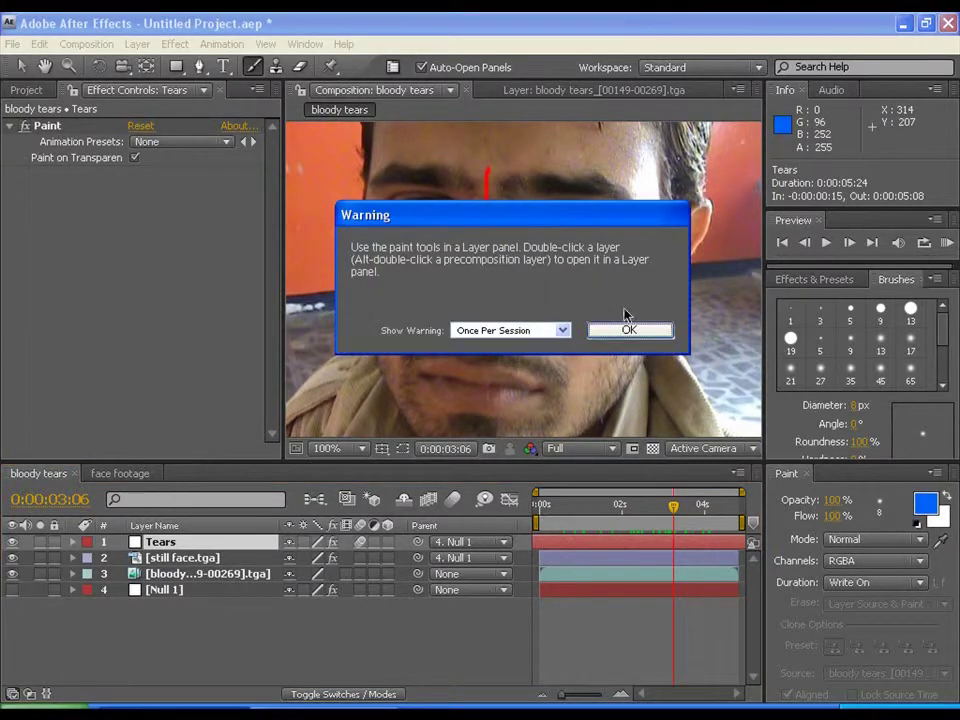
click(628, 330)
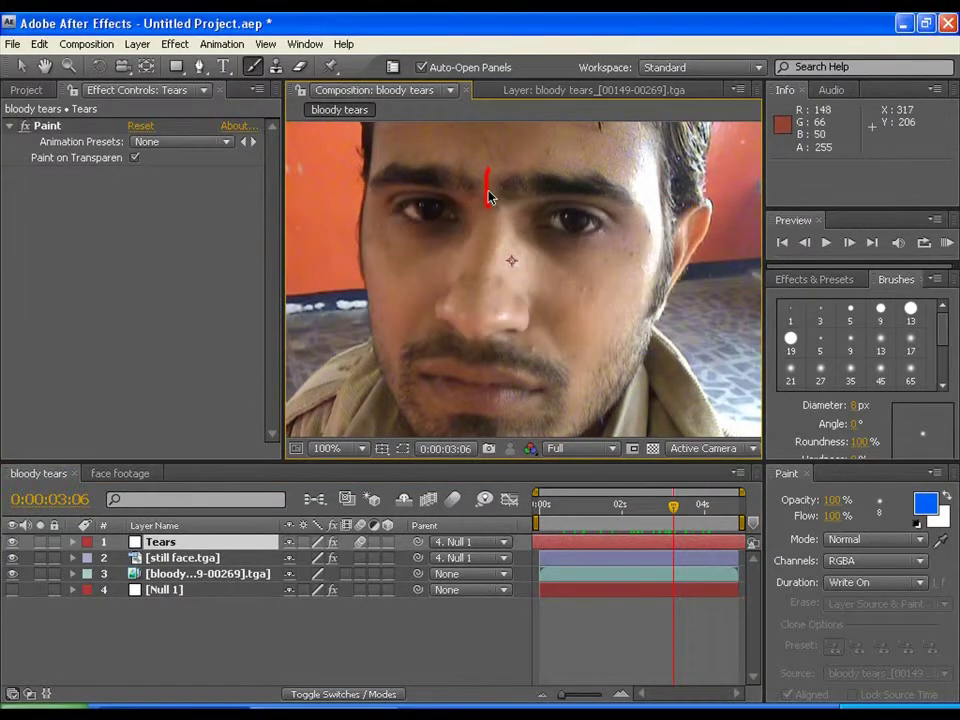
drag(489, 196, 537, 255)
click(683, 604)
mouse_move(683, 515)
mouse_down()
mouse_move(555, 503)
mouse_move(740, 500)
mouse_move(552, 500)
mouse_move(688, 503)
mouse_up()
key(v)
Step: Reveal the Tears paint properties and darken the stroke colour to deep red
key(comma)
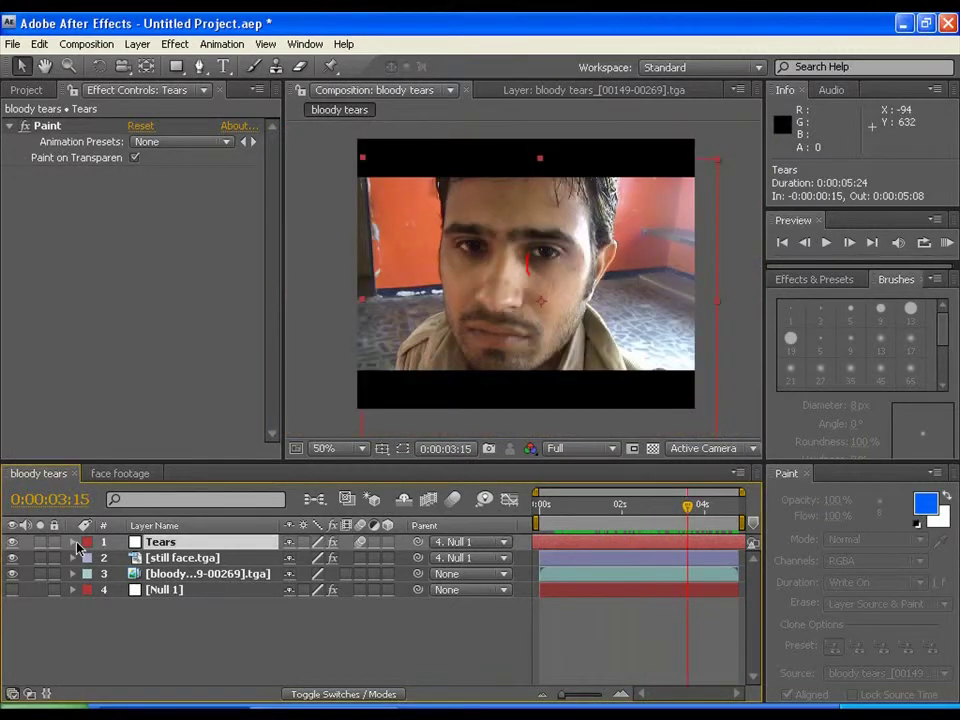
key(u)
key(u)
scroll(297, 678, down, 4)
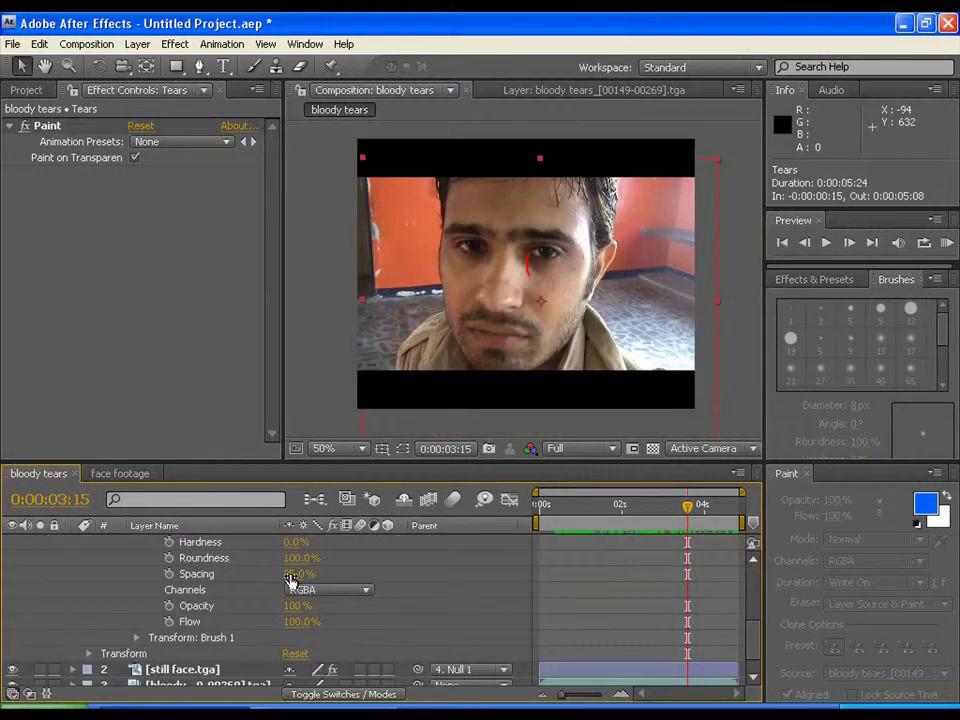
scroll(293, 574, up, 1)
click(294, 543)
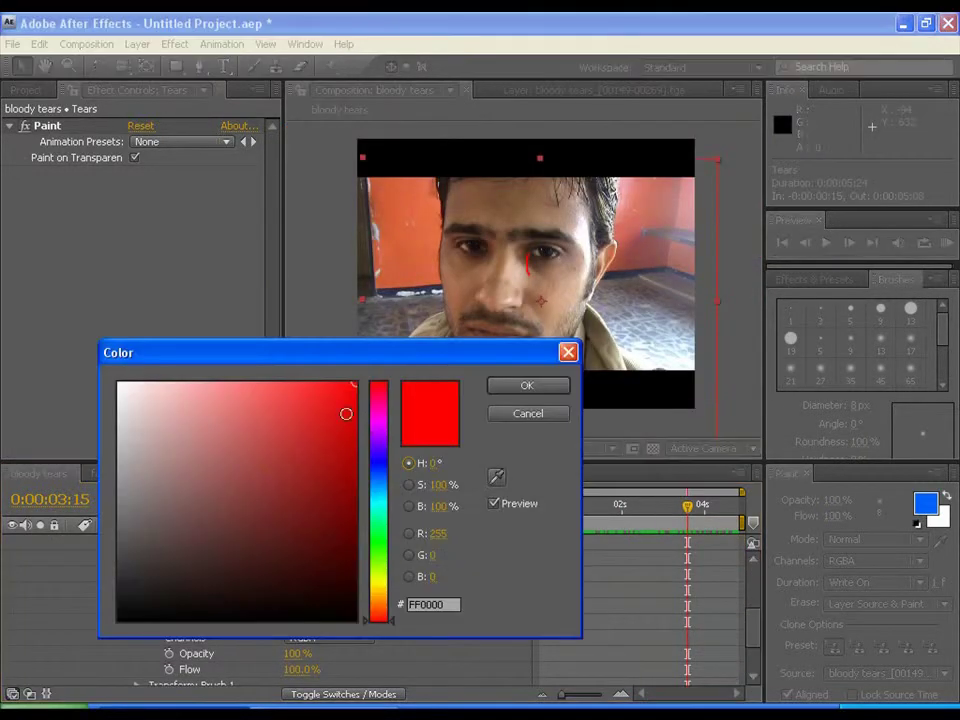
drag(346, 413, 355, 543)
click(520, 390)
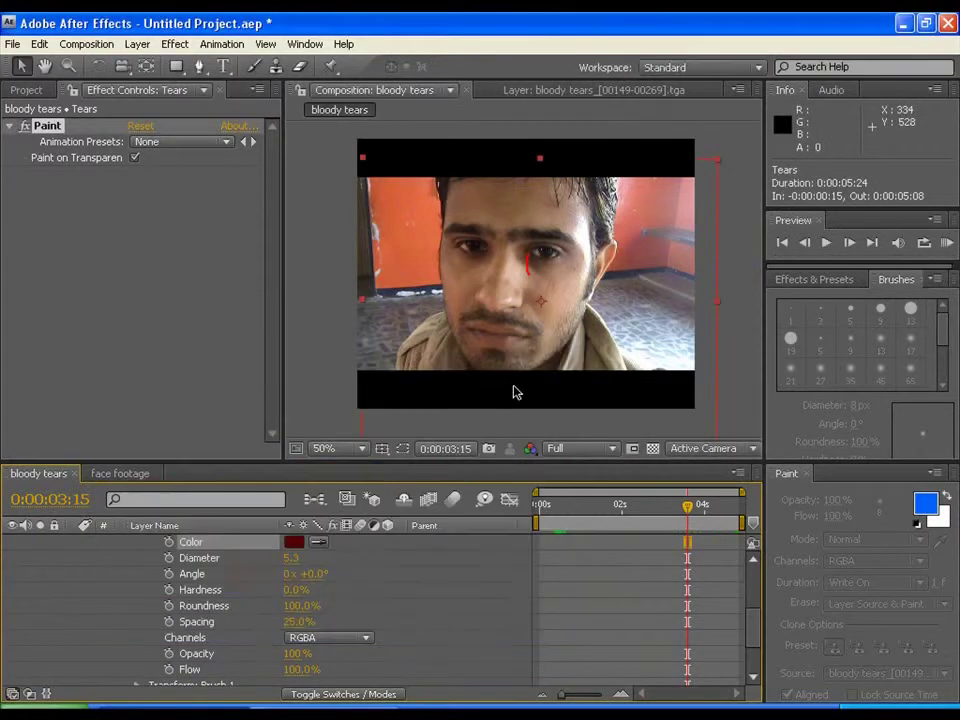
scroll(519, 341, up, 2)
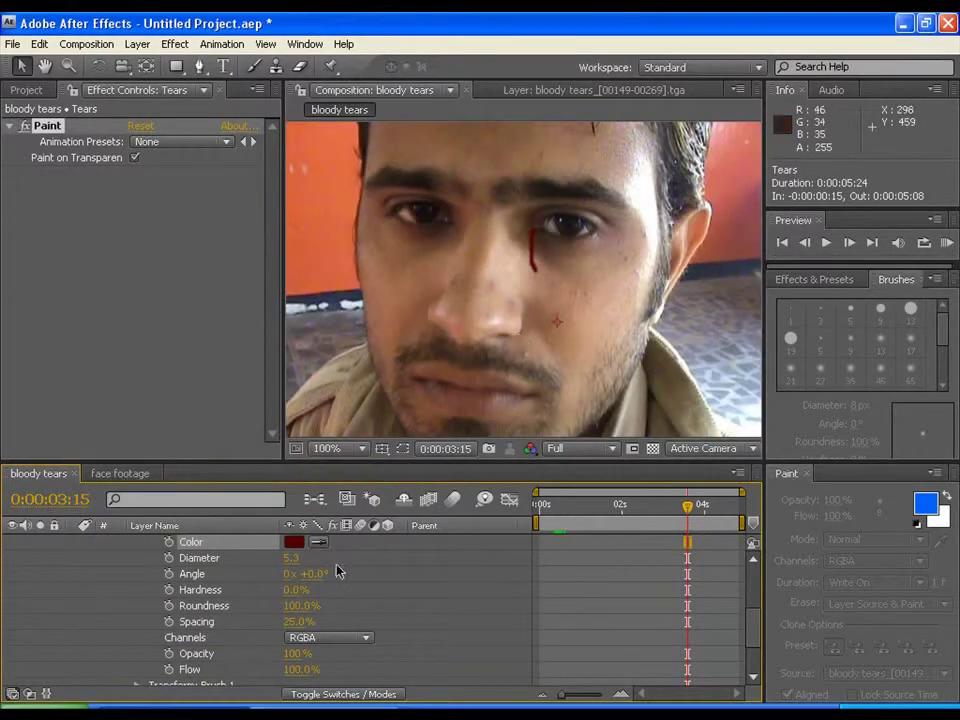
scroll(92, 596, up, 3)
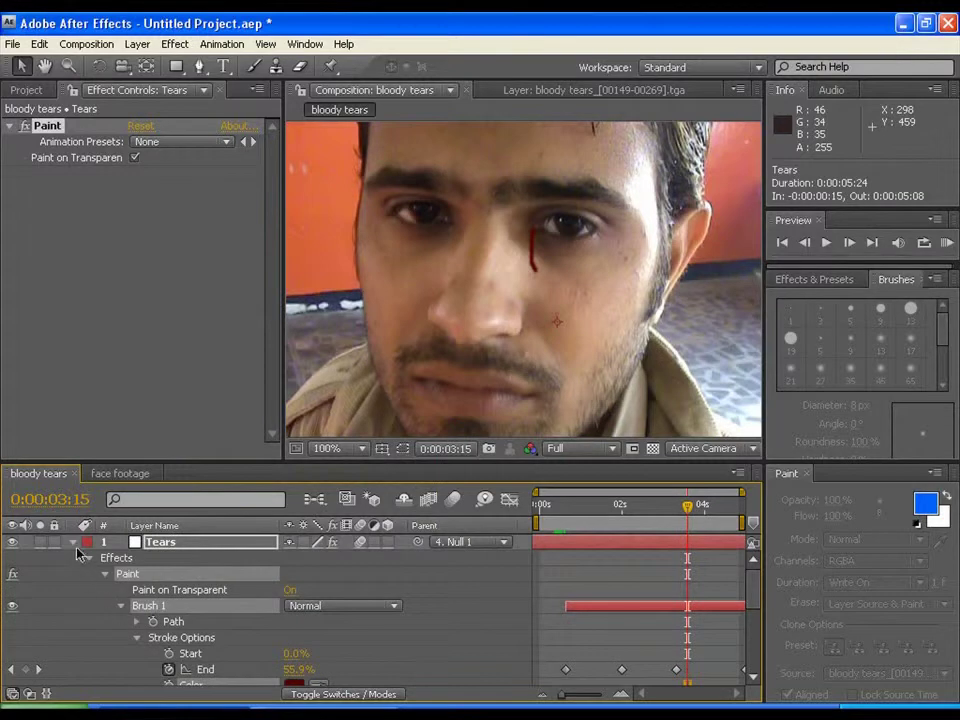
click(75, 545)
Step: Set the Tears layer's blending mode to Soft Light and scrub to preview the tear
right_click(193, 542)
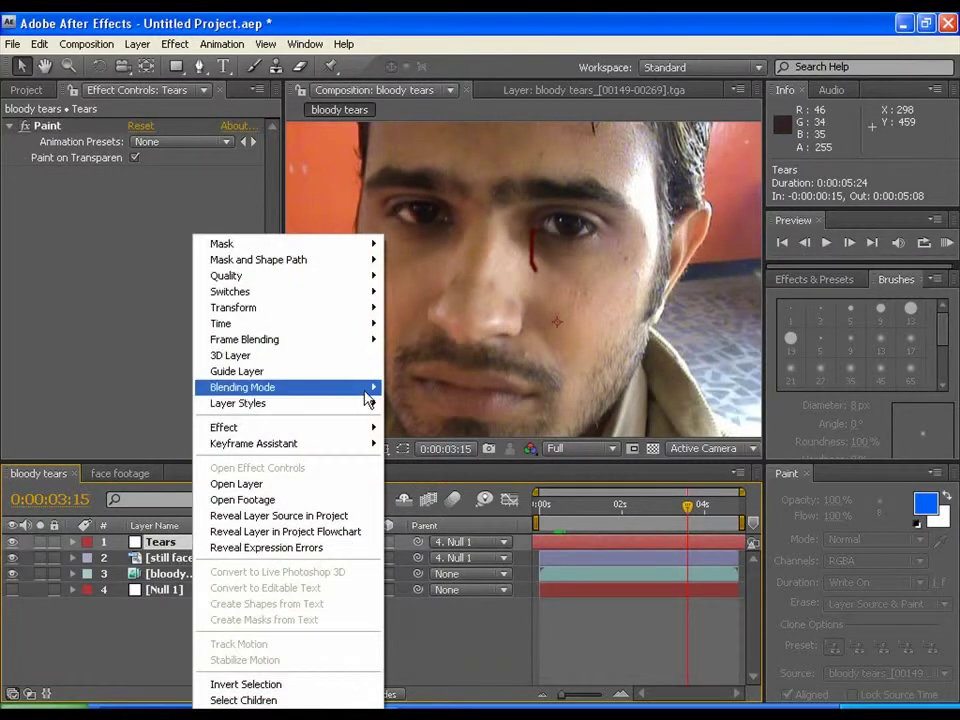
mouse_move(367, 396)
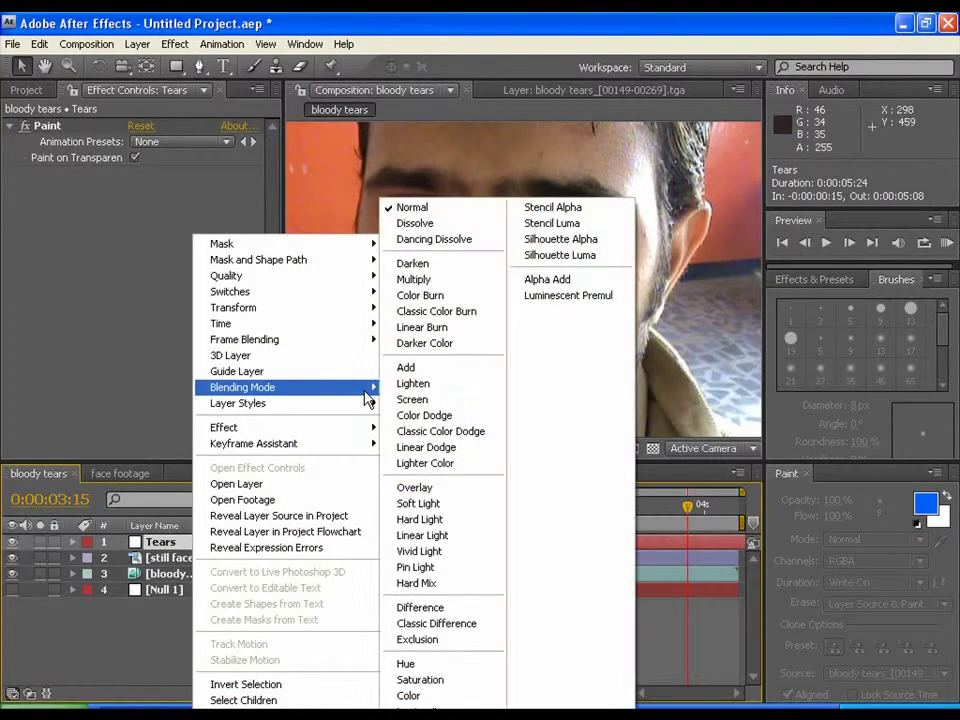
click(450, 505)
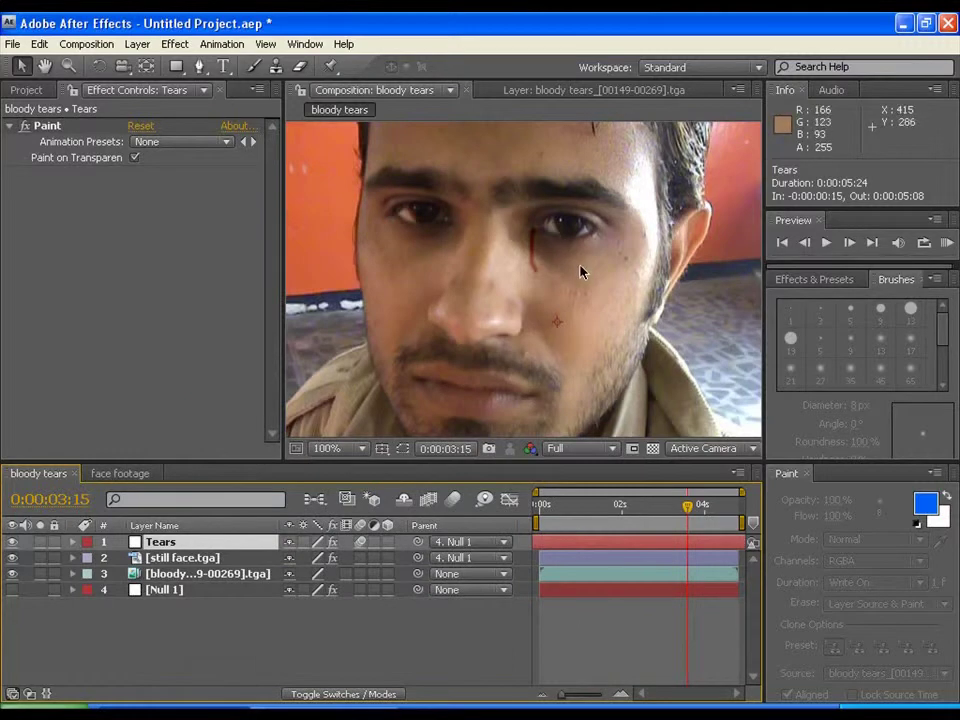
key(comma)
key(period)
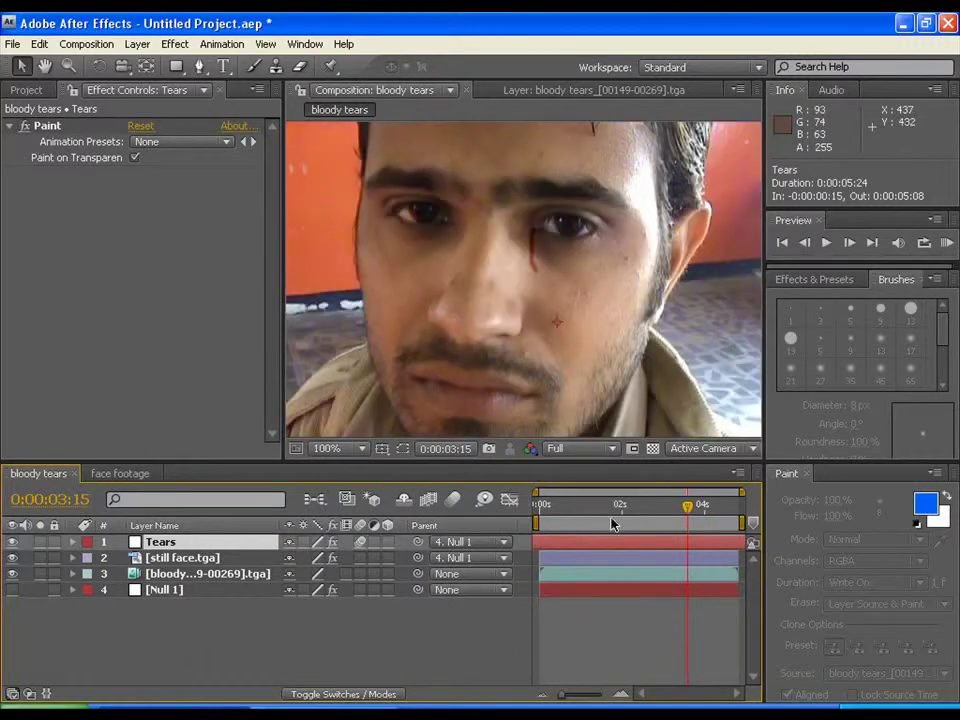
drag(676, 516, 738, 516)
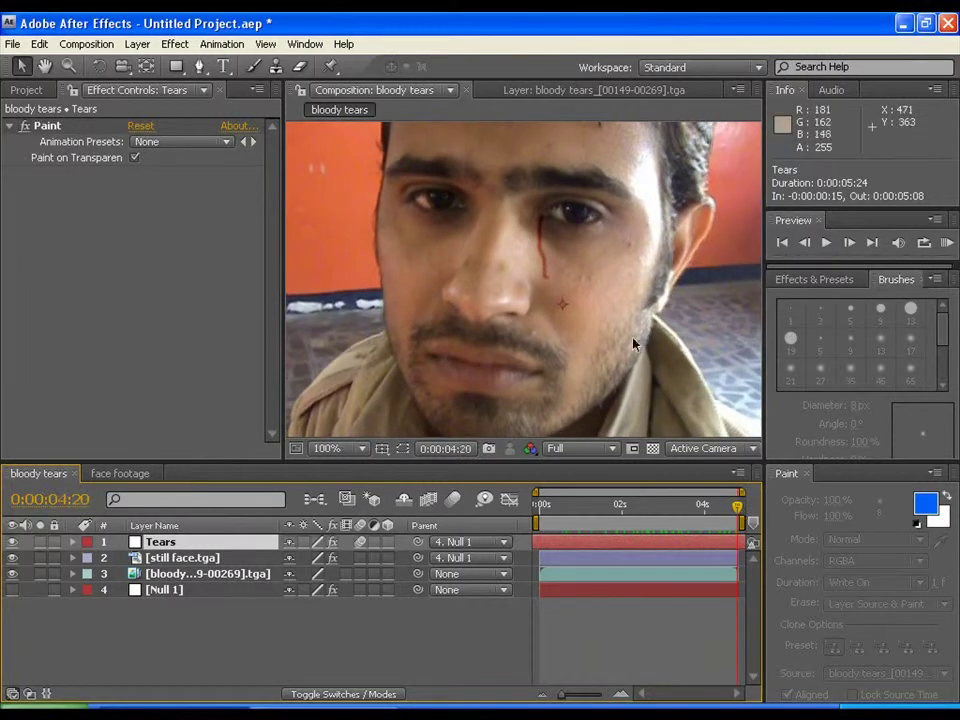
right_click(268, 540)
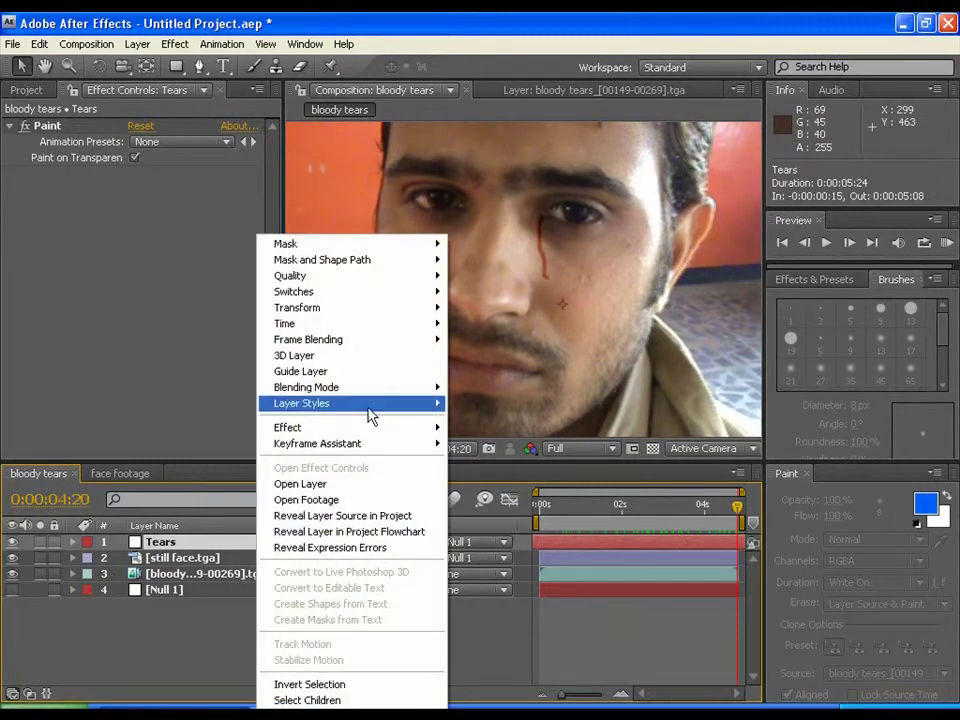
Step: Add a Bevel and Emboss layer style to the Tears layer and expand its settings
mouse_move(375, 404)
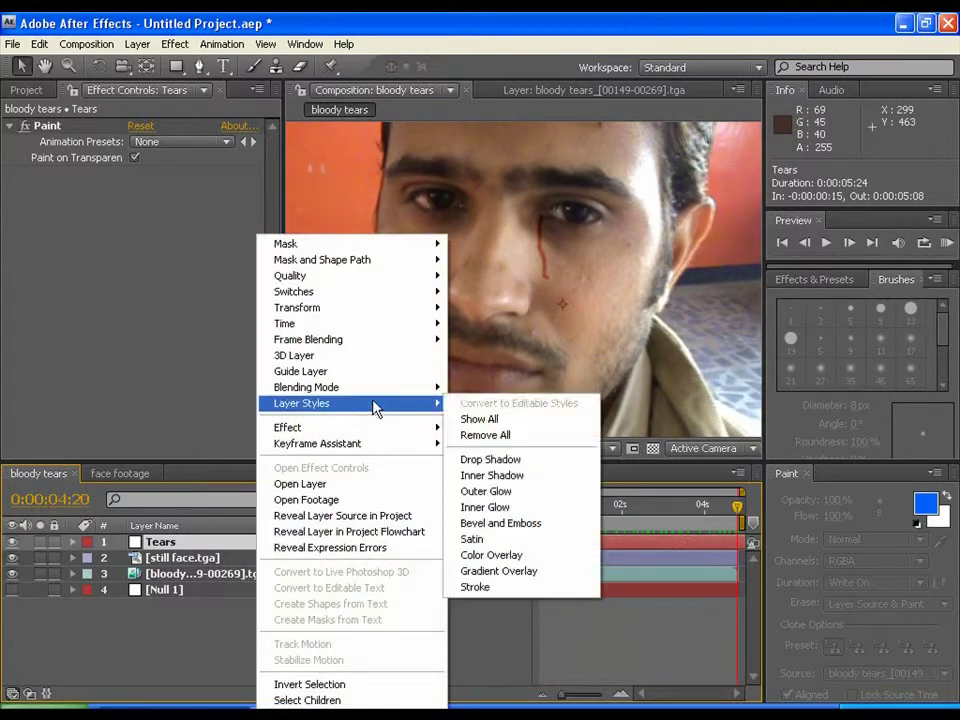
click(505, 524)
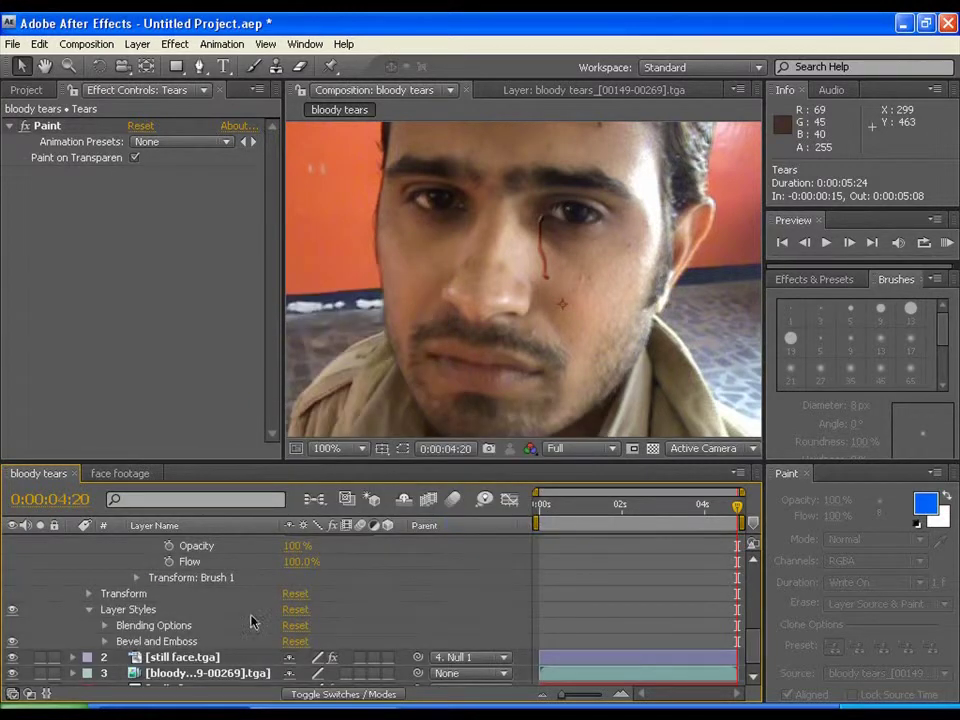
click(105, 641)
scroll(330, 641, down, 3)
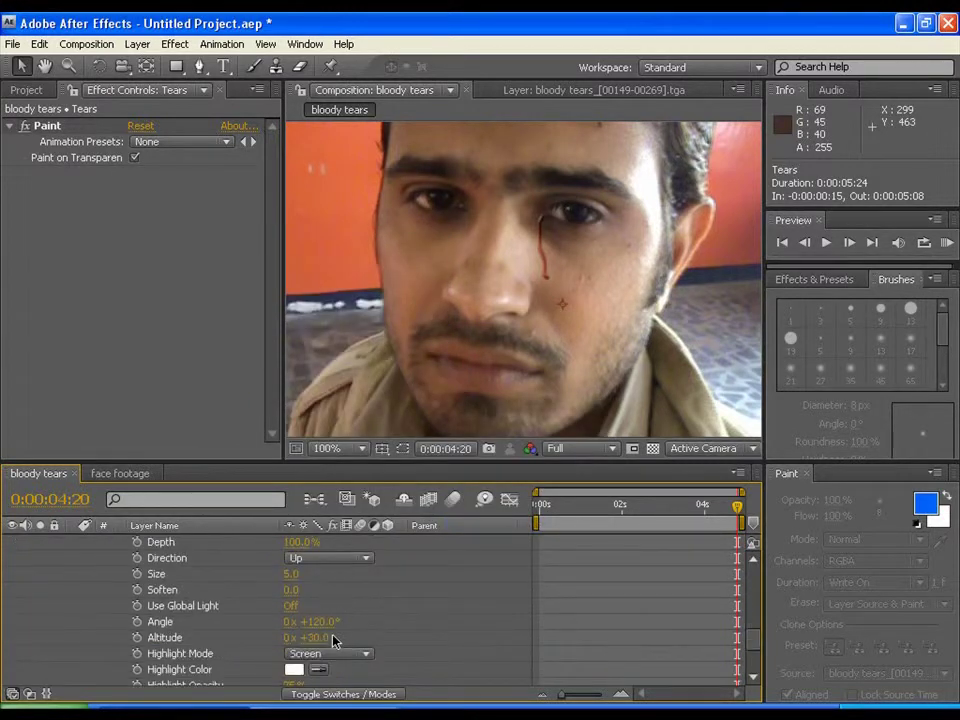
Step: Set the bevel angle to 301°, altitude to 40° and highlight opacity to 46%
mouse_move(320, 622)
mouse_down()
mouse_move(505, 624)
mouse_move(438, 624)
mouse_up()
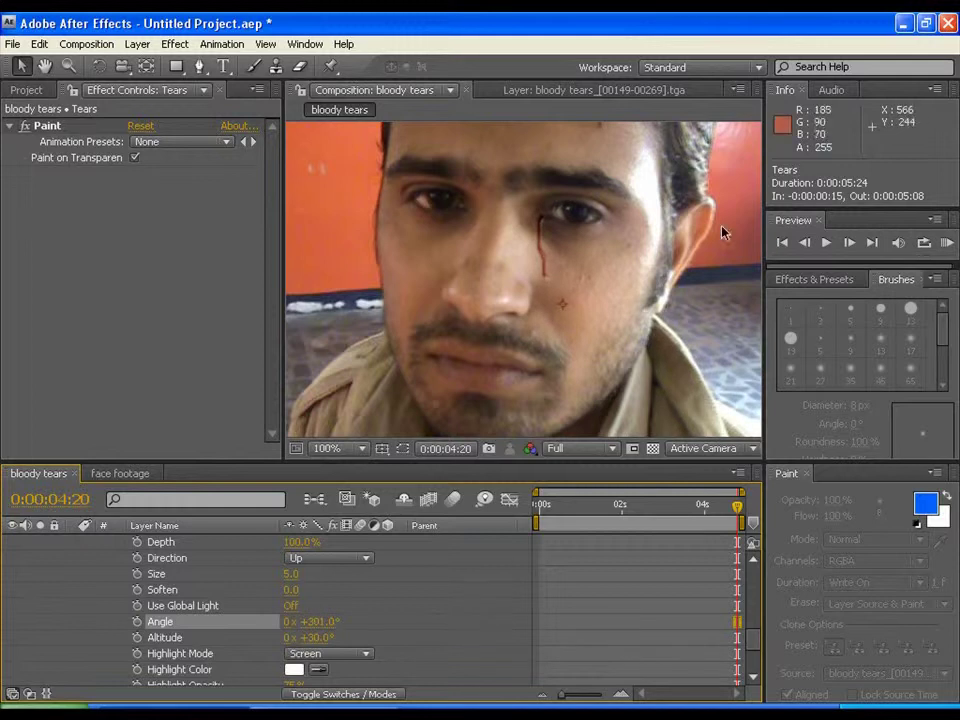
drag(320, 637, 390, 637)
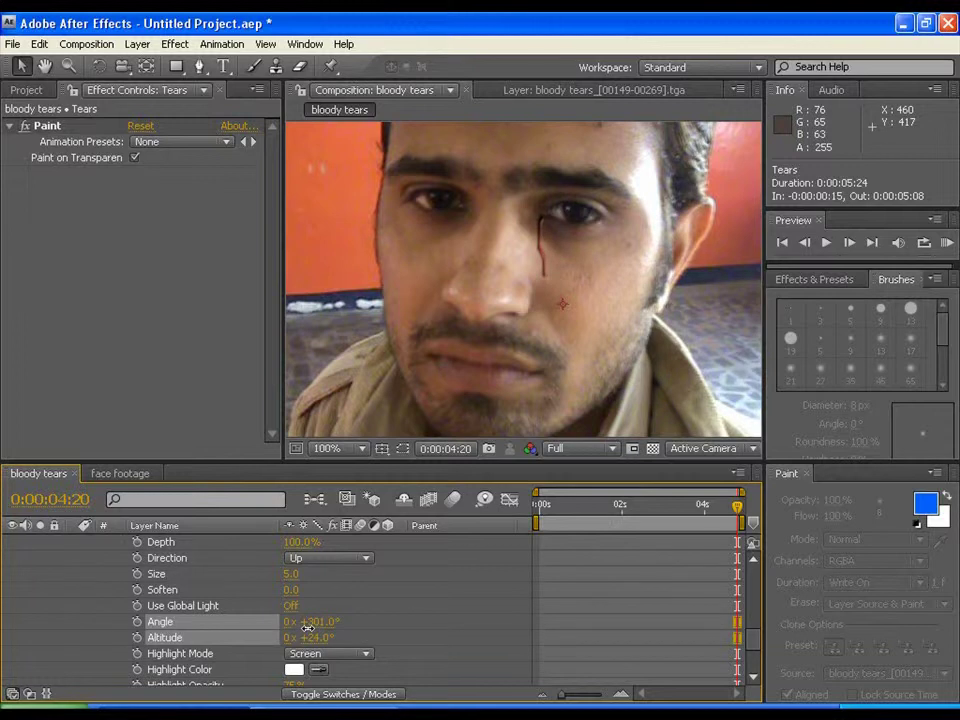
ctrl+click(485, 628)
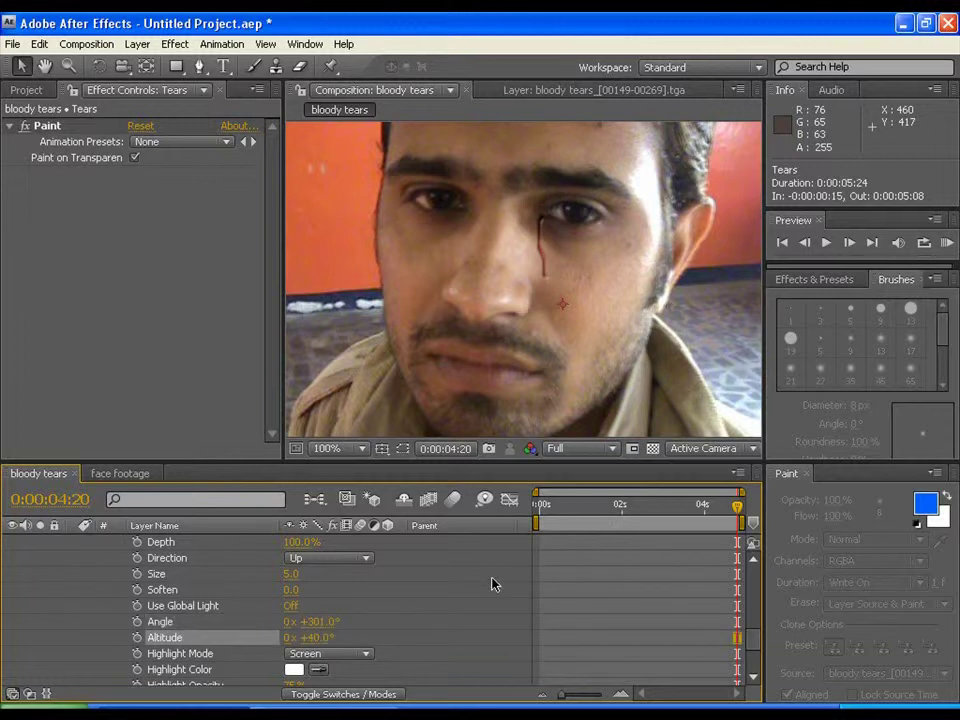
scroll(355, 637, down, 1)
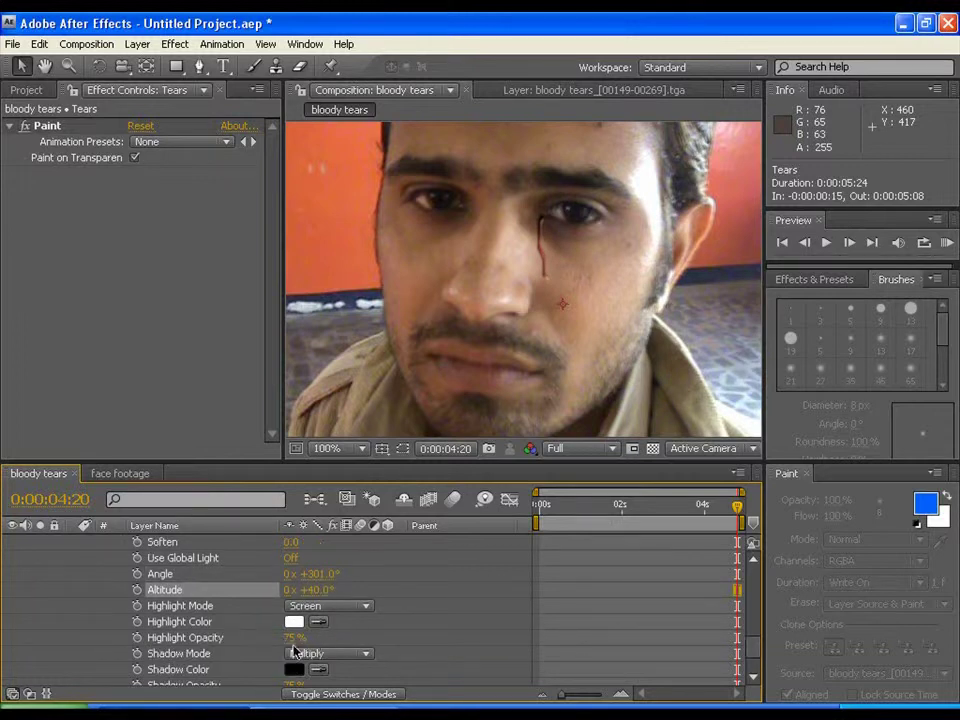
drag(290, 640, 267, 641)
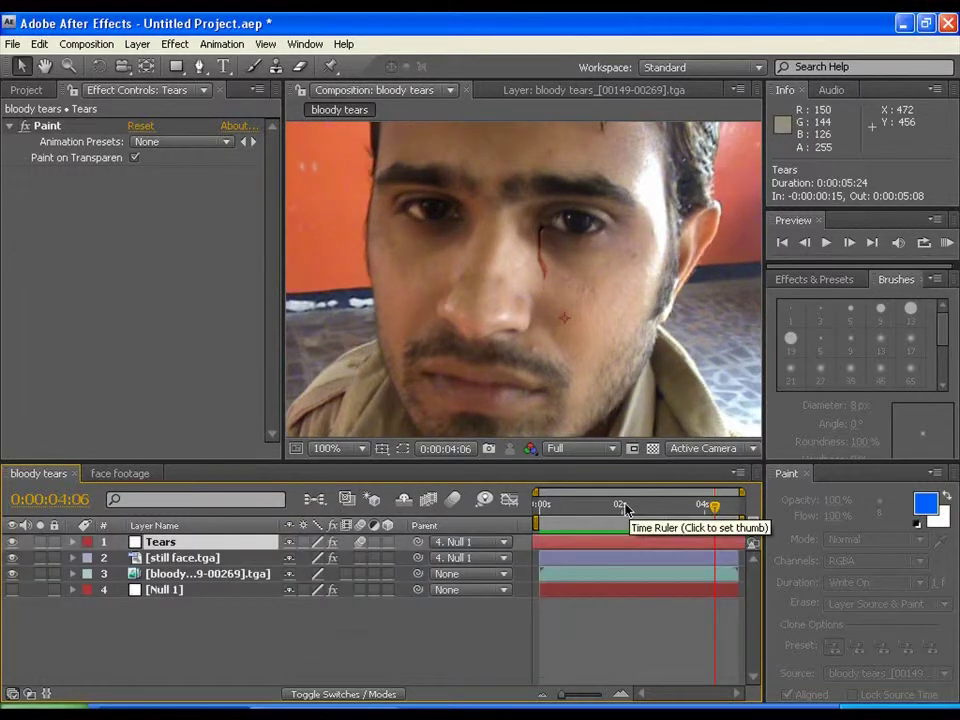
Step: Create a dark red solid, Deep Red Solid 2, and lower its opacity to 28%
scroll(519, 336, down, 1)
right_click(317, 237)
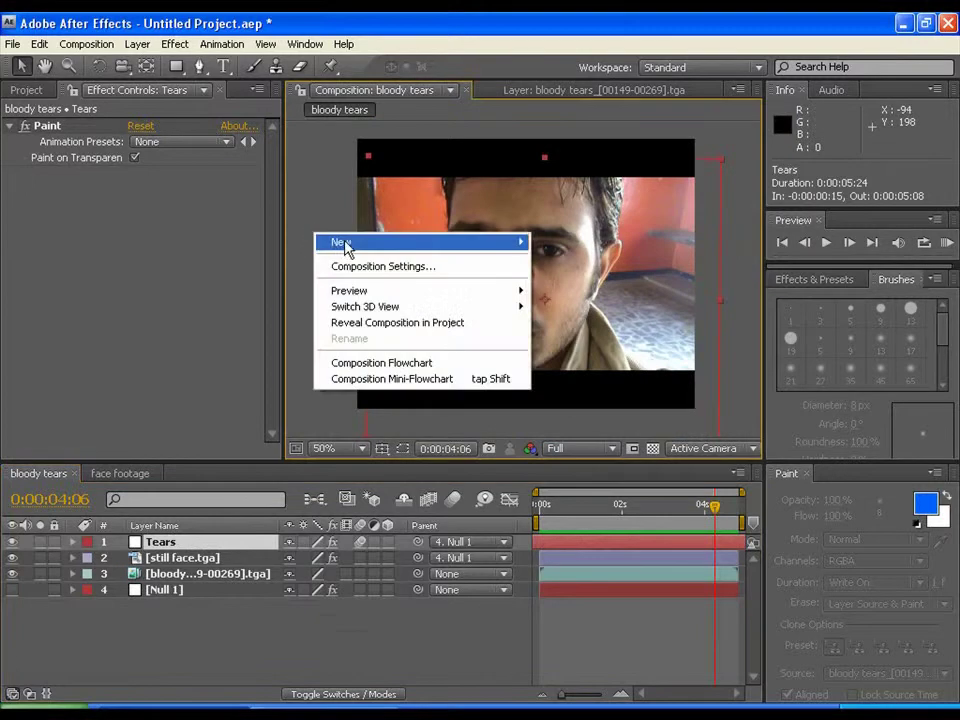
mouse_move(488, 252)
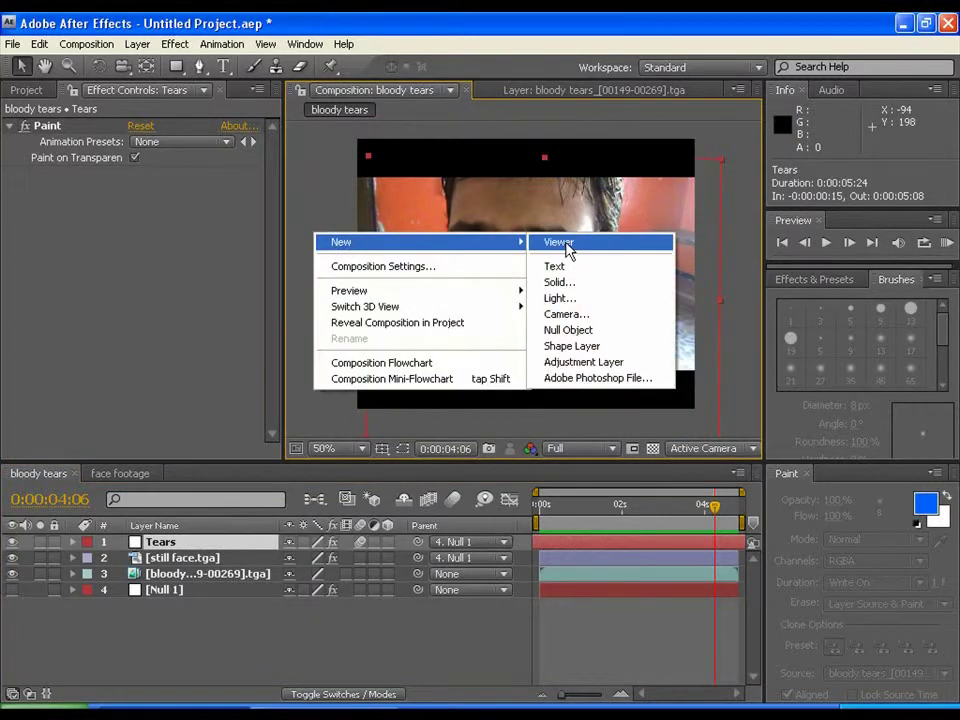
click(559, 282)
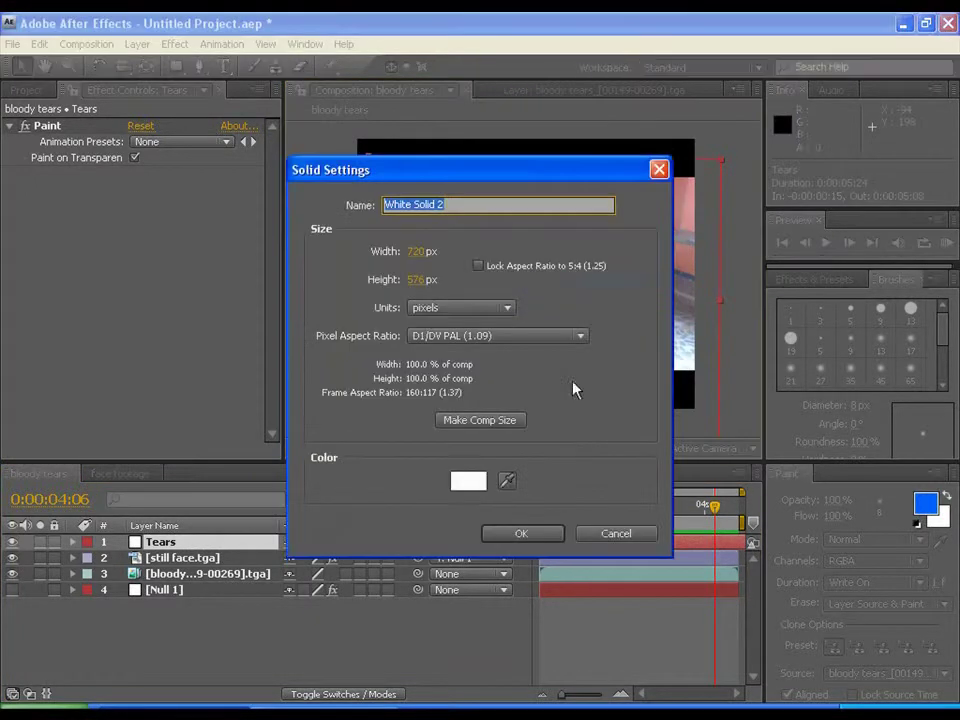
click(472, 481)
drag(352, 572, 369, 541)
click(508, 397)
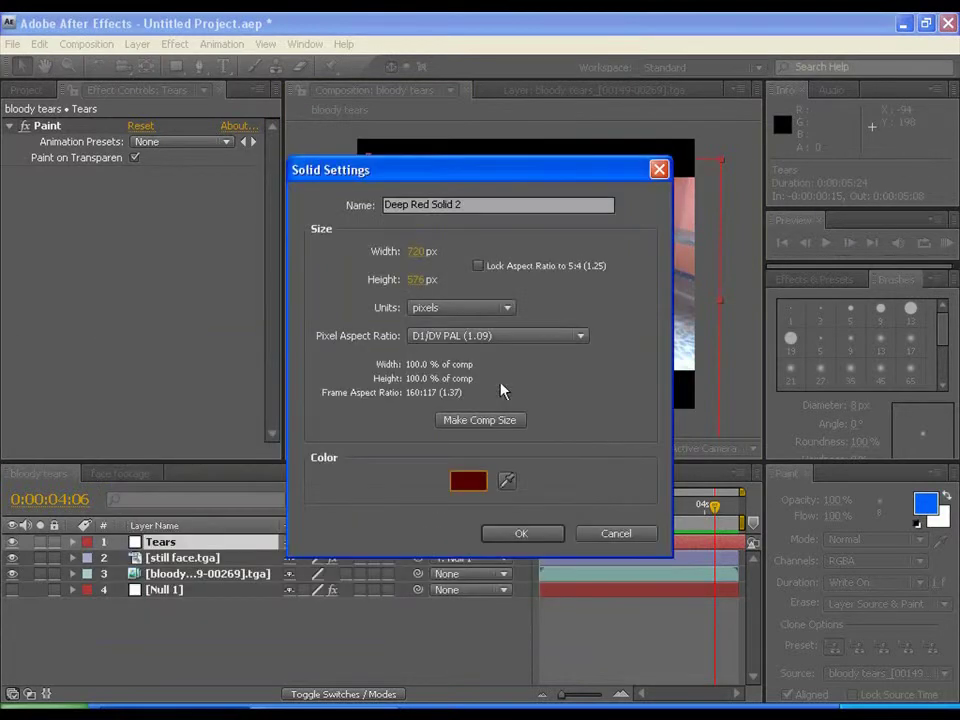
click(540, 532)
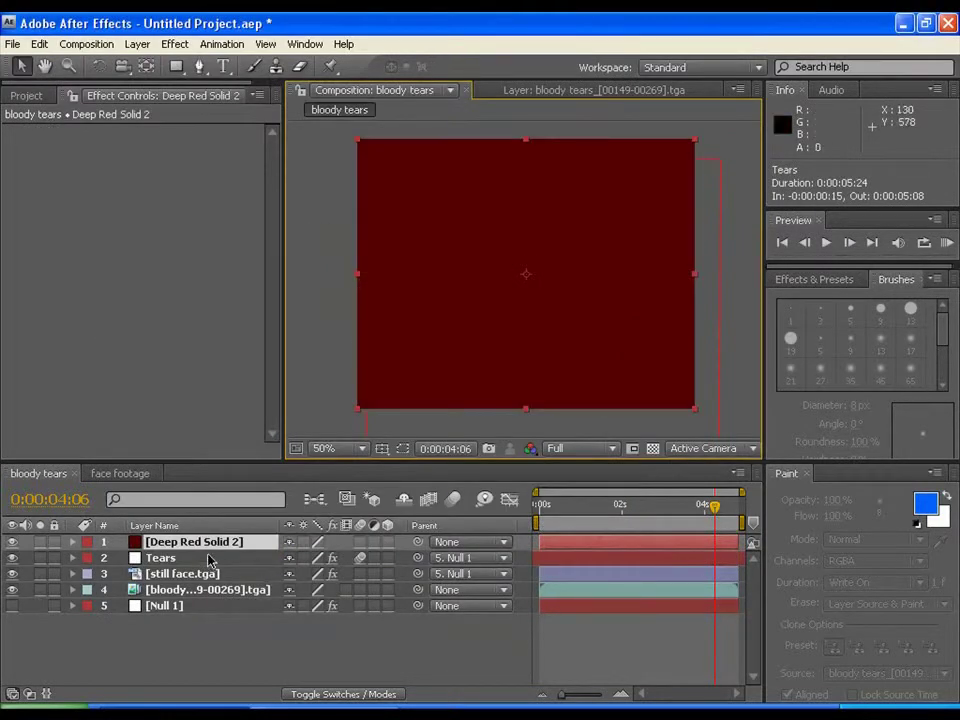
key(t)
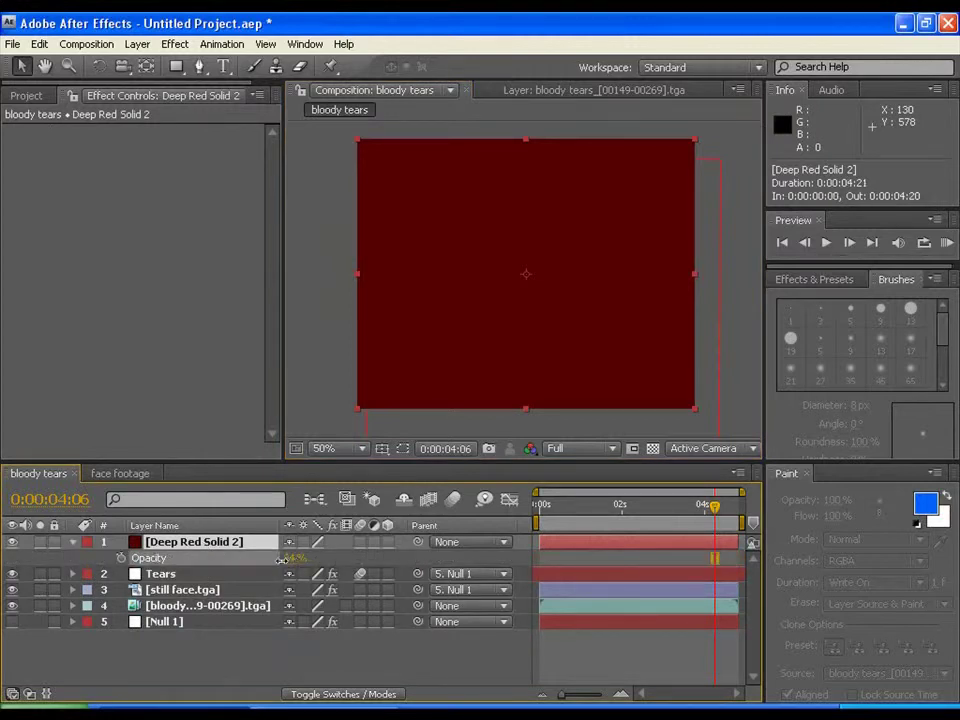
drag(250, 561, 230, 559)
scroll(580, 256, up, 1)
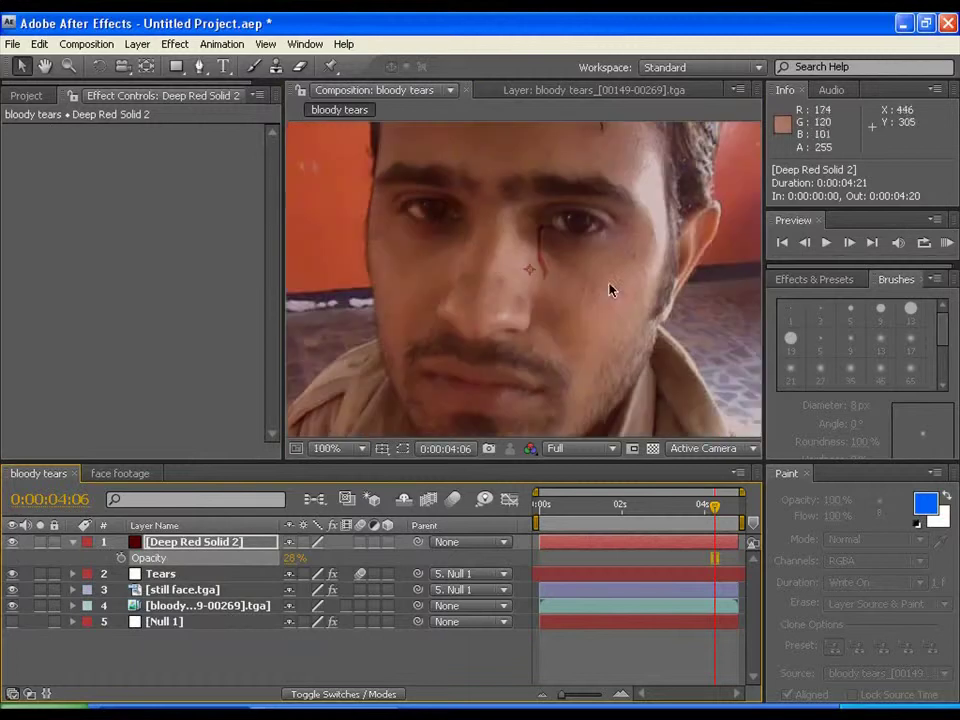
Step: With the Pen tool active, zoom to 200% and pan to the eyes, undoing an accidental move
click(197, 68)
key(period)
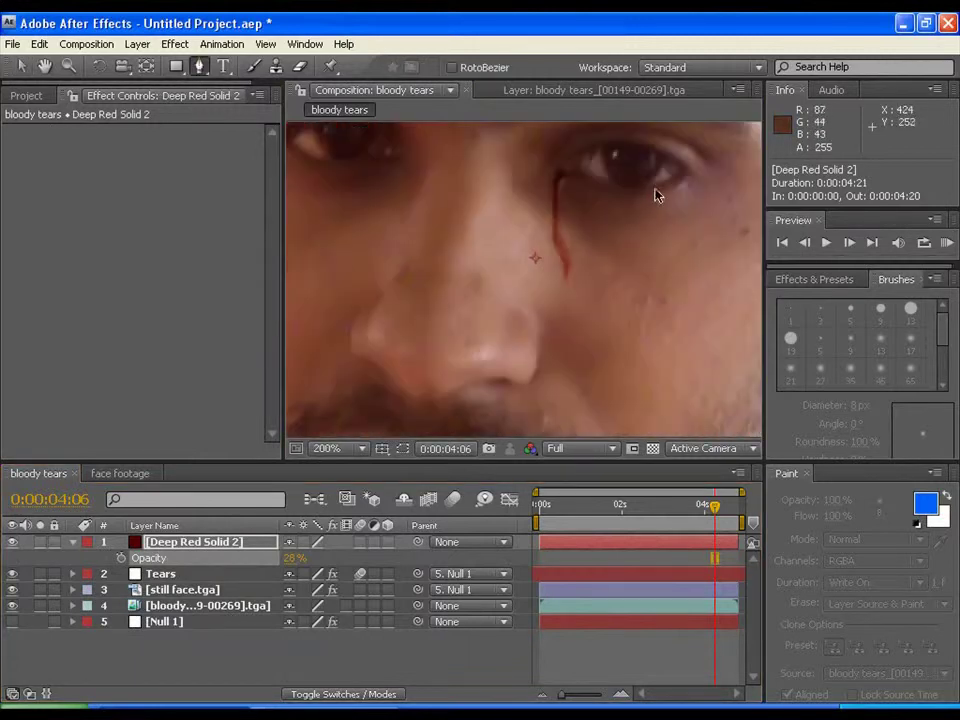
drag(658, 189, 574, 343)
key(ctrl+z)
key(h)
key(g)
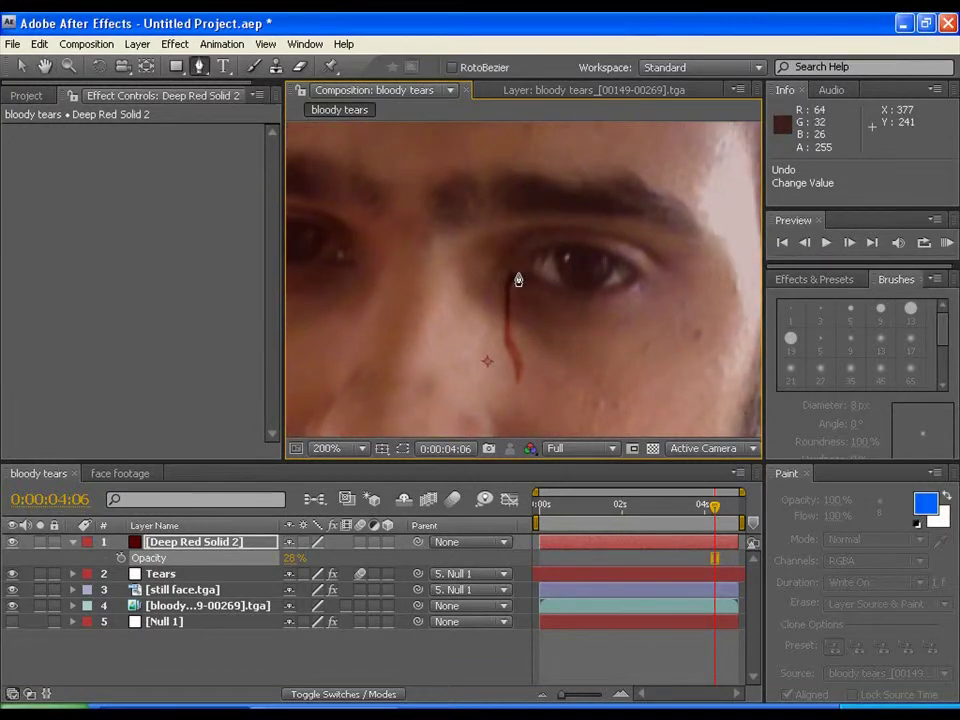
Step: At 0:00:02:01, draw a mask at the inner eye corner and feather it 5 pixels
click(623, 508)
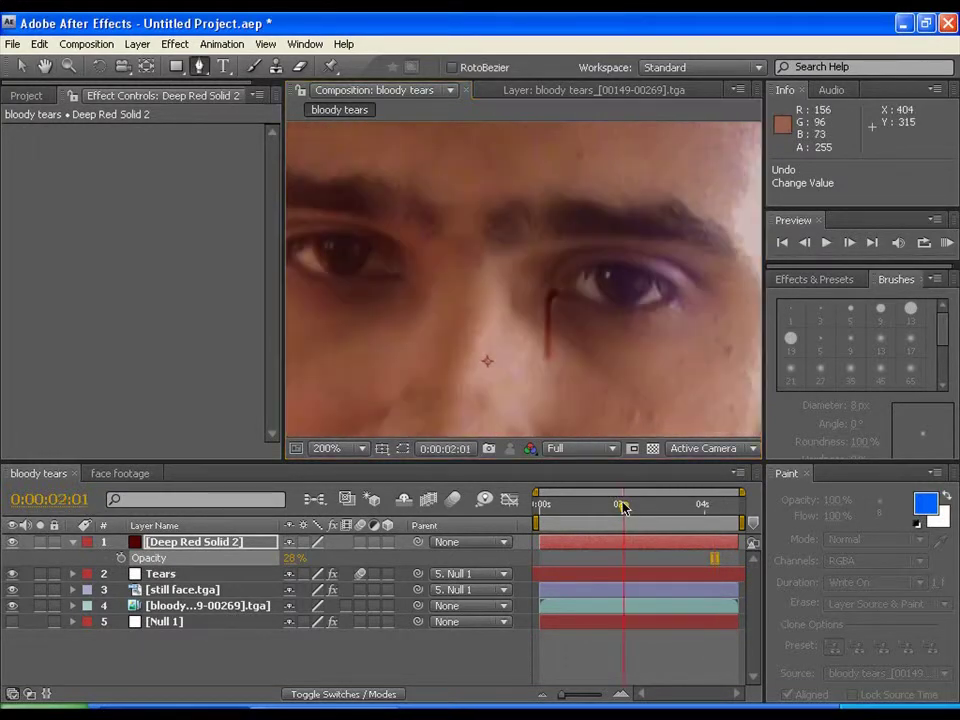
click(551, 292)
drag(557, 298, 565, 301)
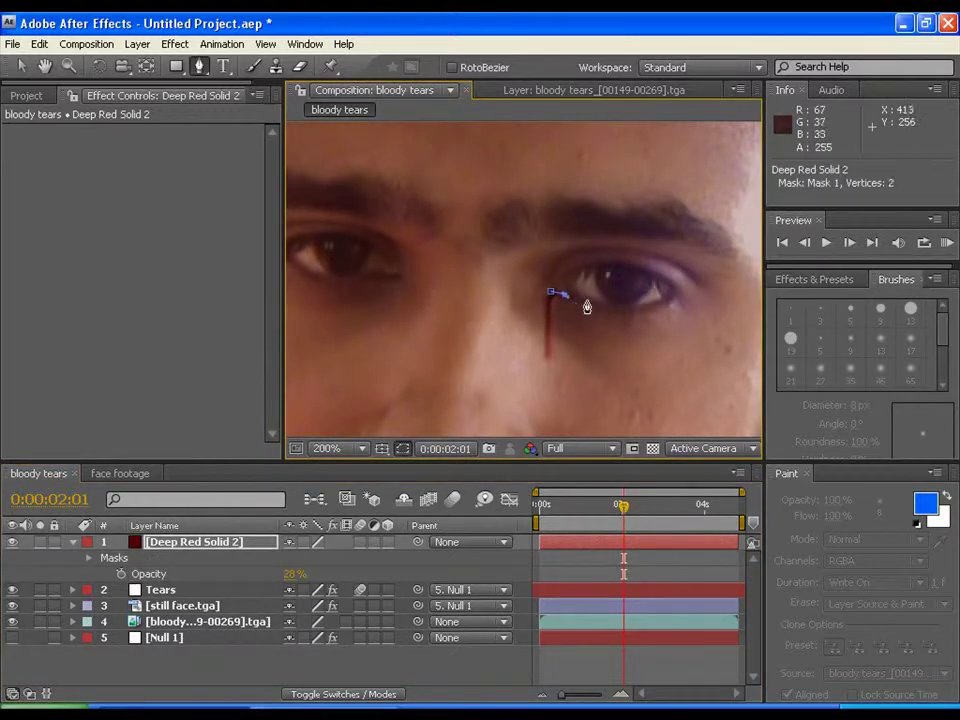
click(587, 301)
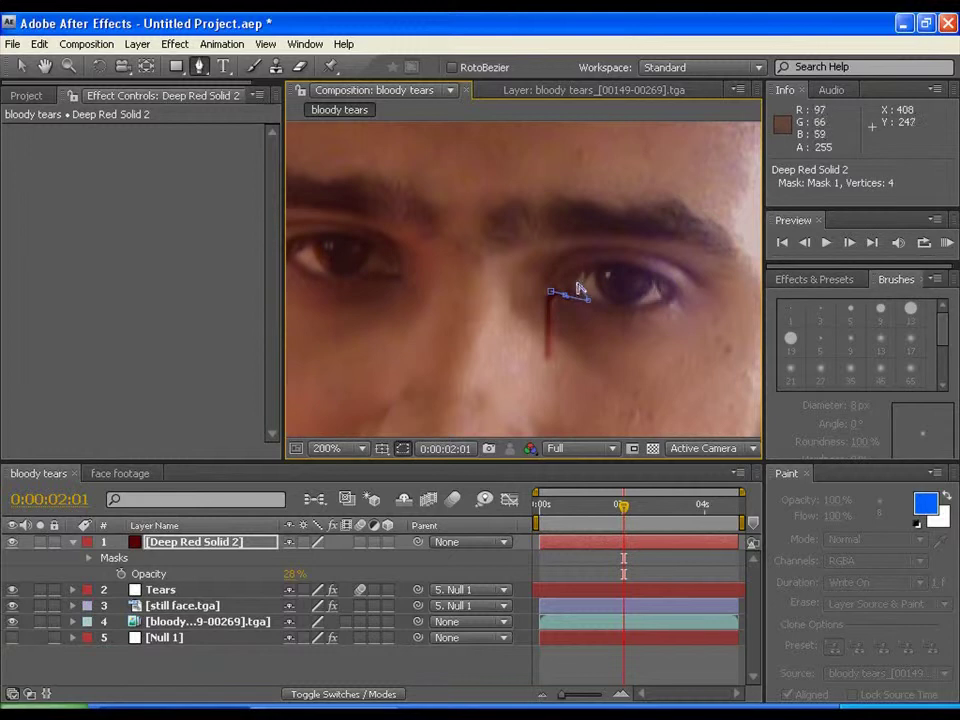
click(577, 276)
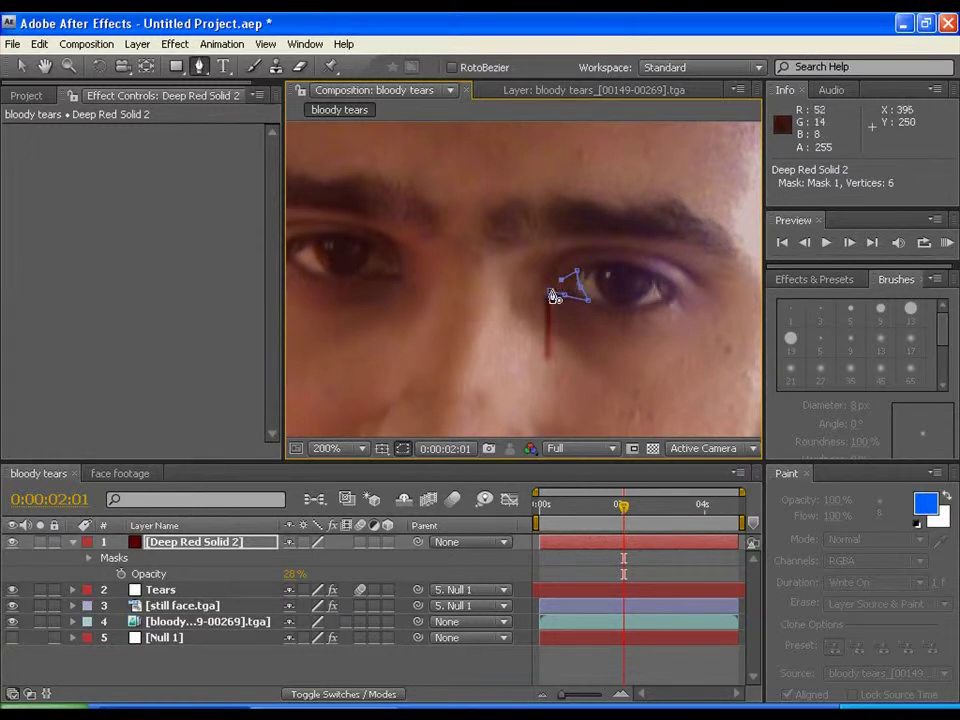
click(551, 297)
key(v)
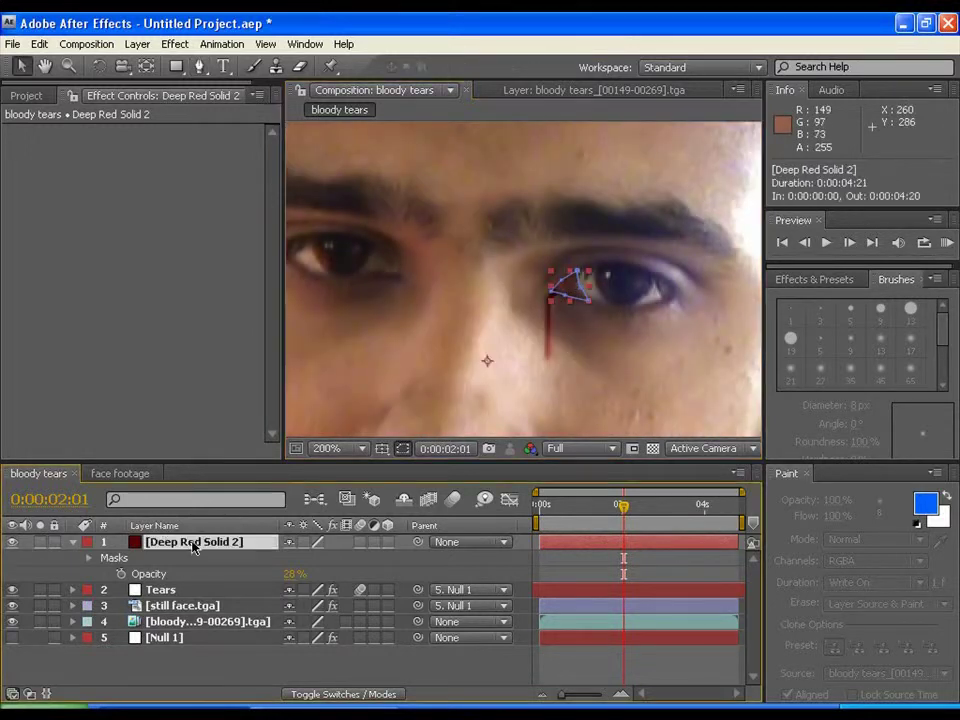
key(f)
click(305, 574)
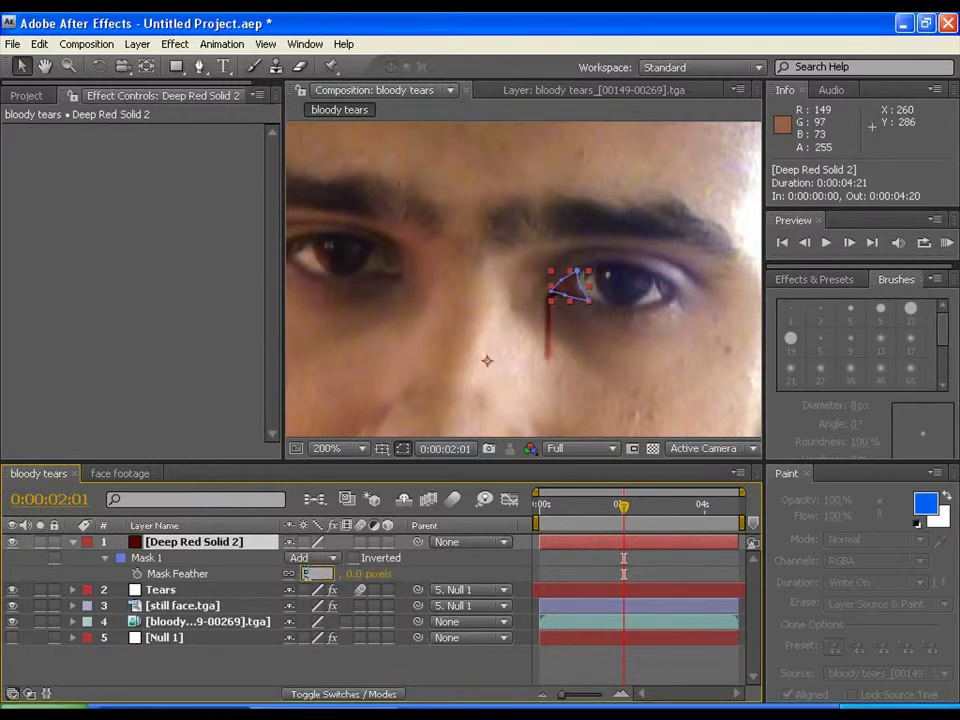
text(5)
key(Return)
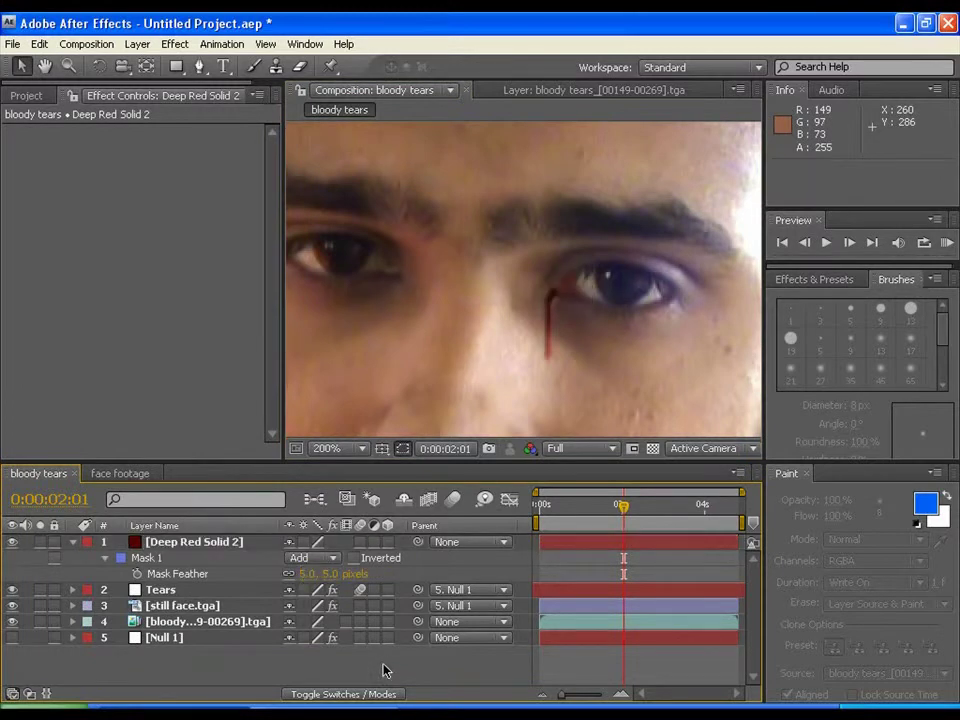
Step: Raise Deep Red Solid 2's opacity to 100% and zoom out to view the face
click(208, 543)
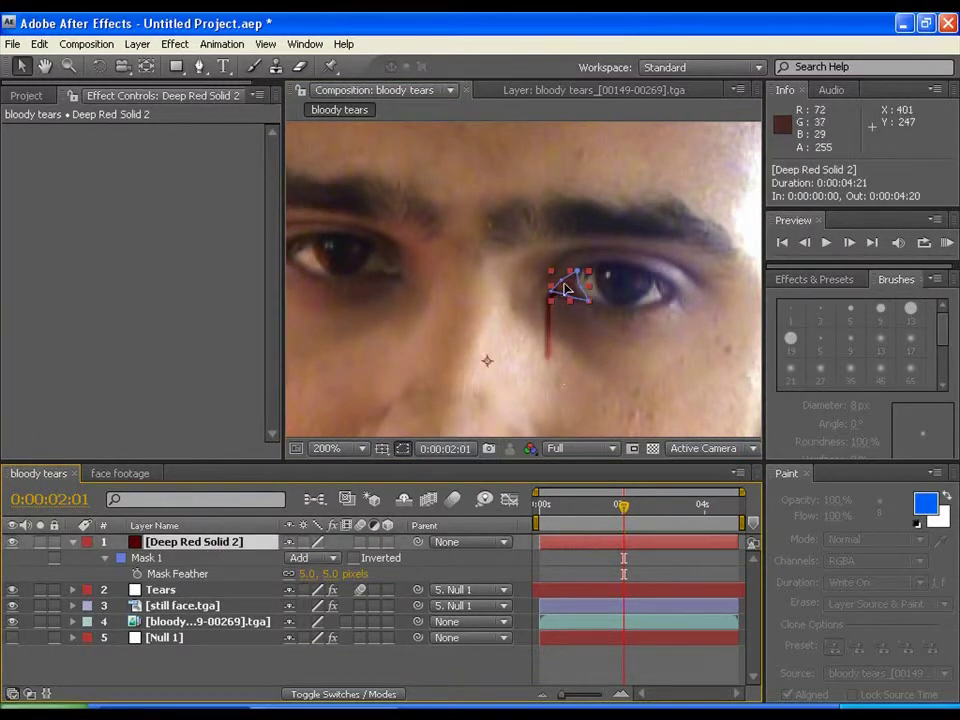
click(564, 288)
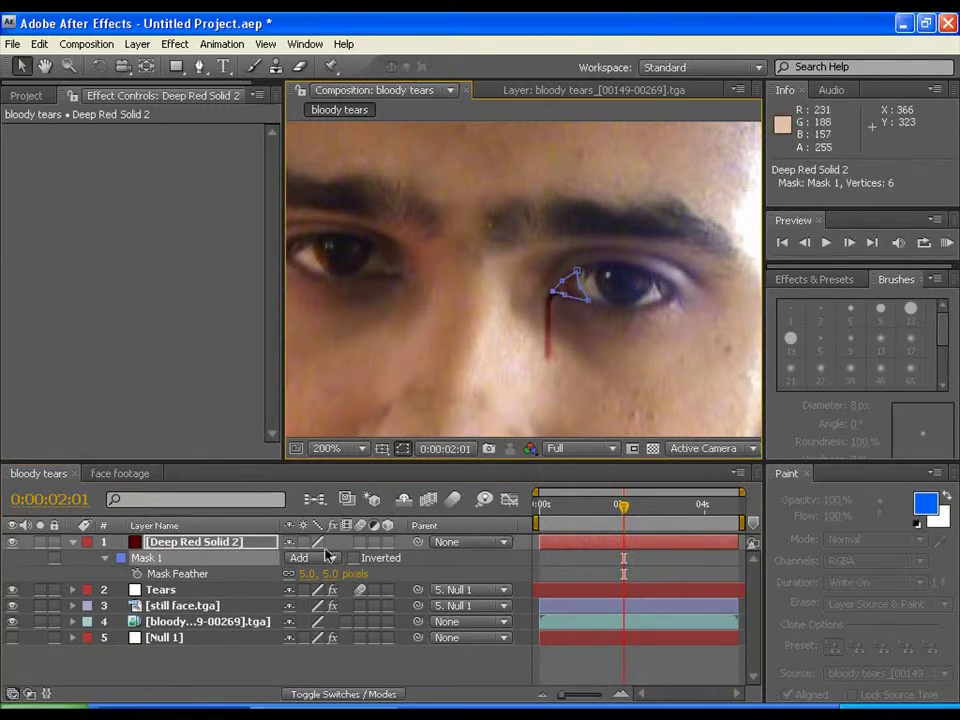
click(489, 360)
key(t)
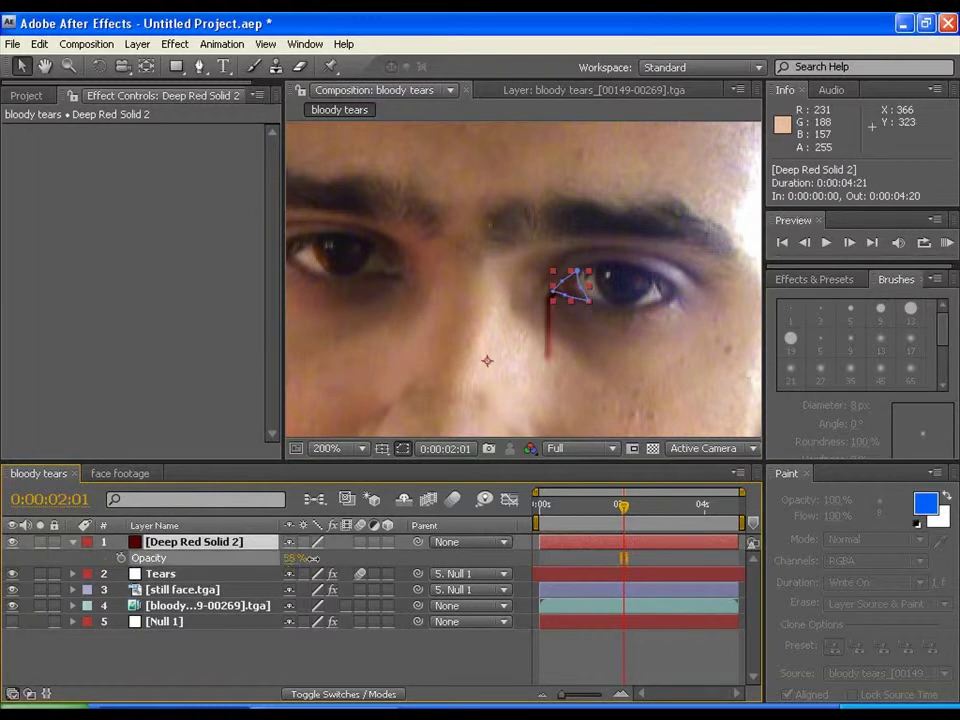
drag(341, 558, 398, 563)
key(comma)
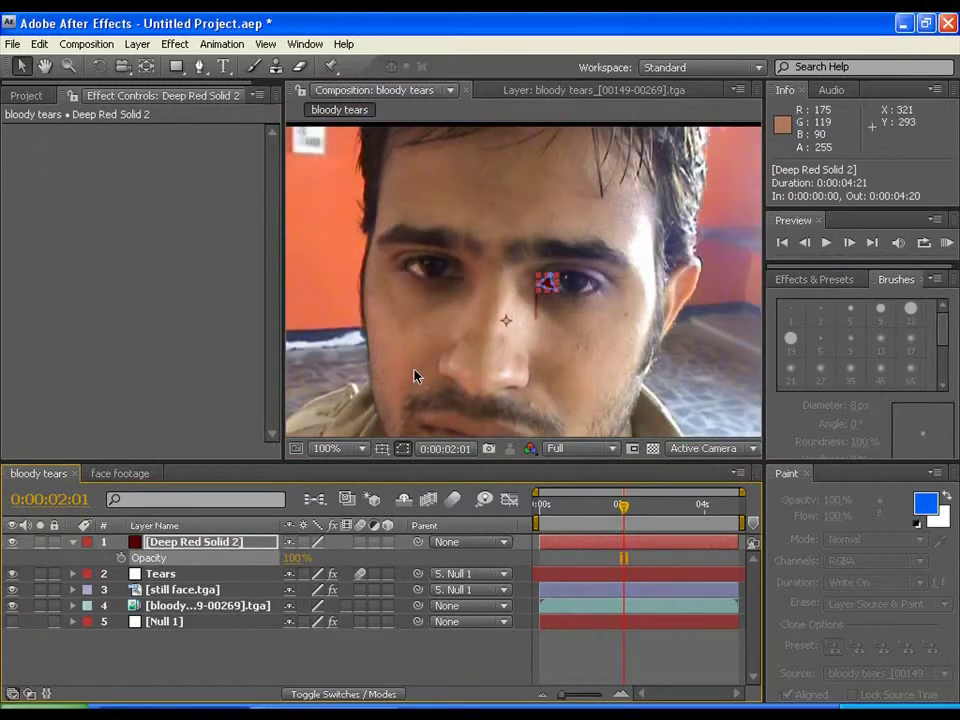
Step: Change the solid's colour to a darker red in Solid Settings, making it Dark Red Solid 1
key(comma)
click(198, 542)
key(period)
key(period)
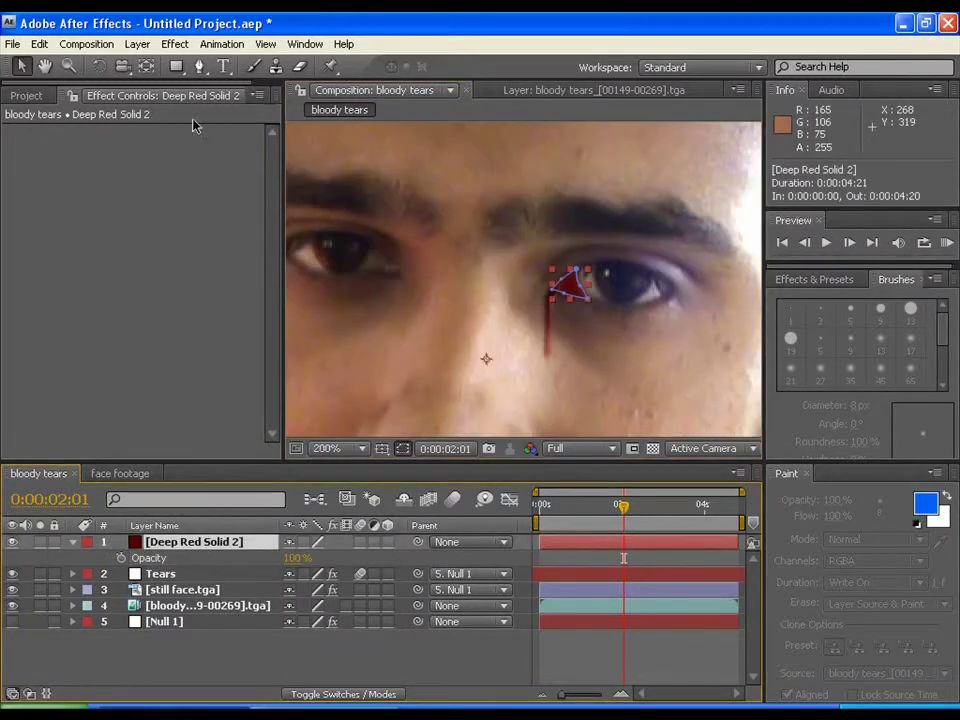
click(137, 44)
click(155, 79)
click(470, 458)
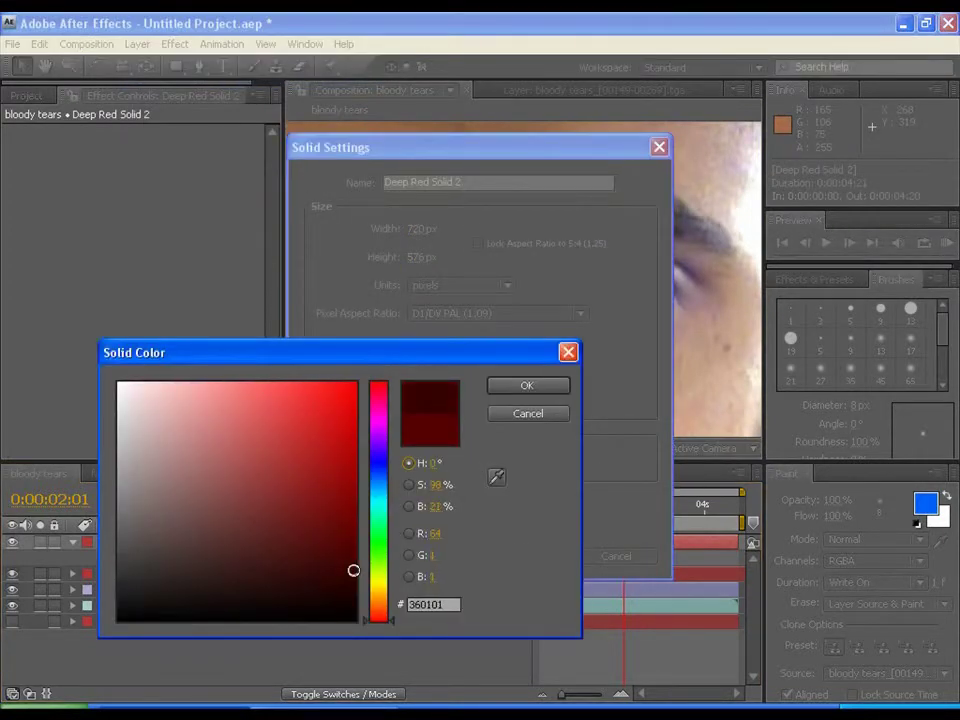
click(553, 393)
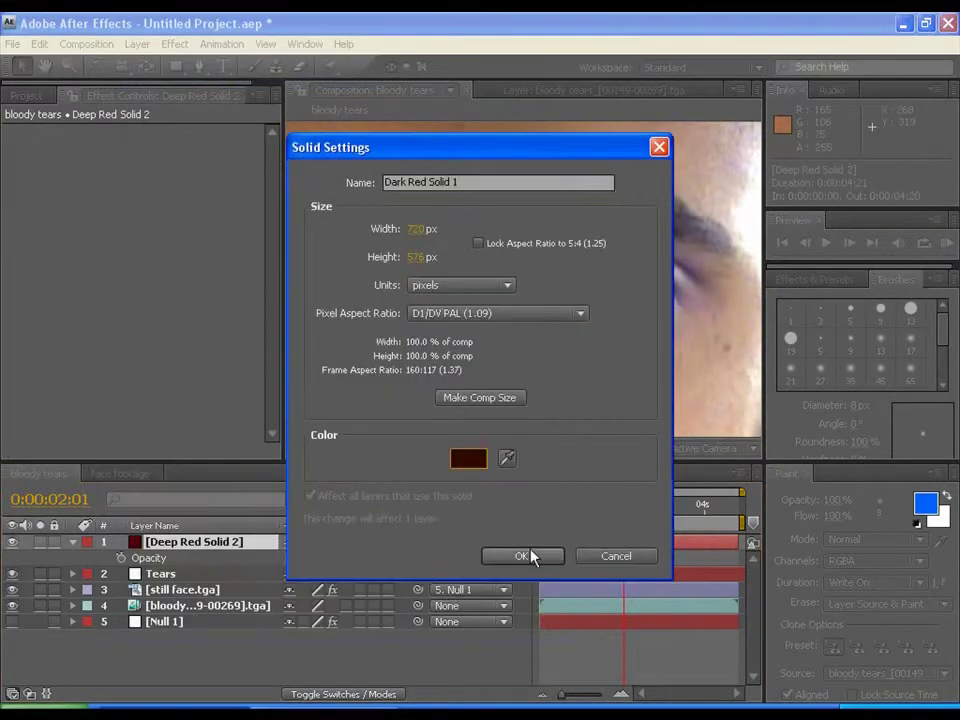
click(531, 553)
Step: Parent Dark Red Solid 1 to Null 1 and scrub the timeline to check its motion
key(comma)
key(period)
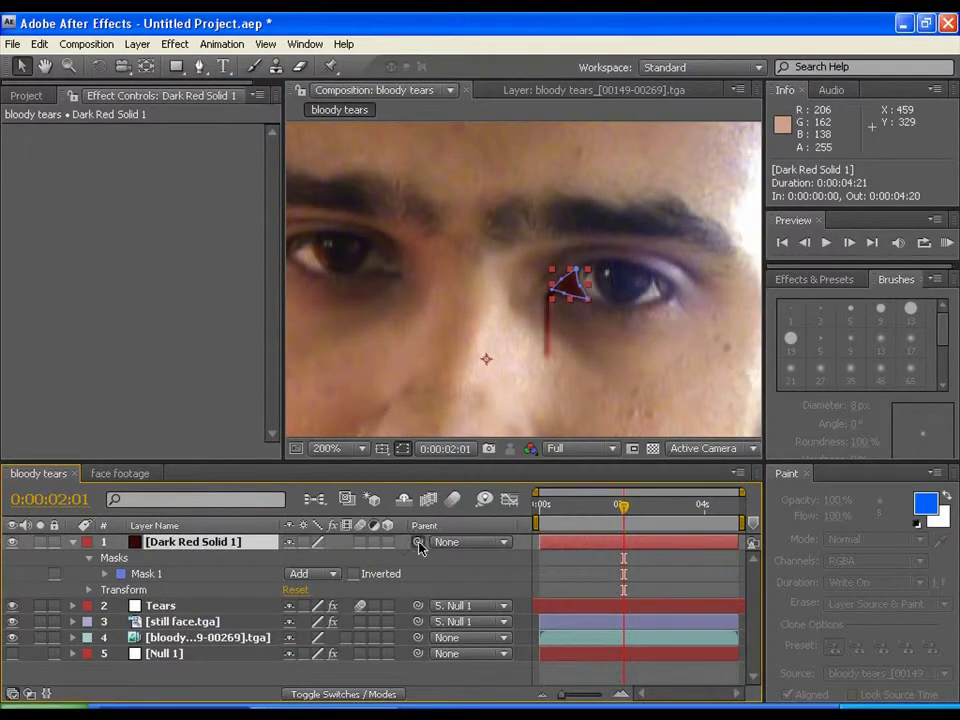
drag(418, 542, 212, 655)
drag(614, 519, 591, 510)
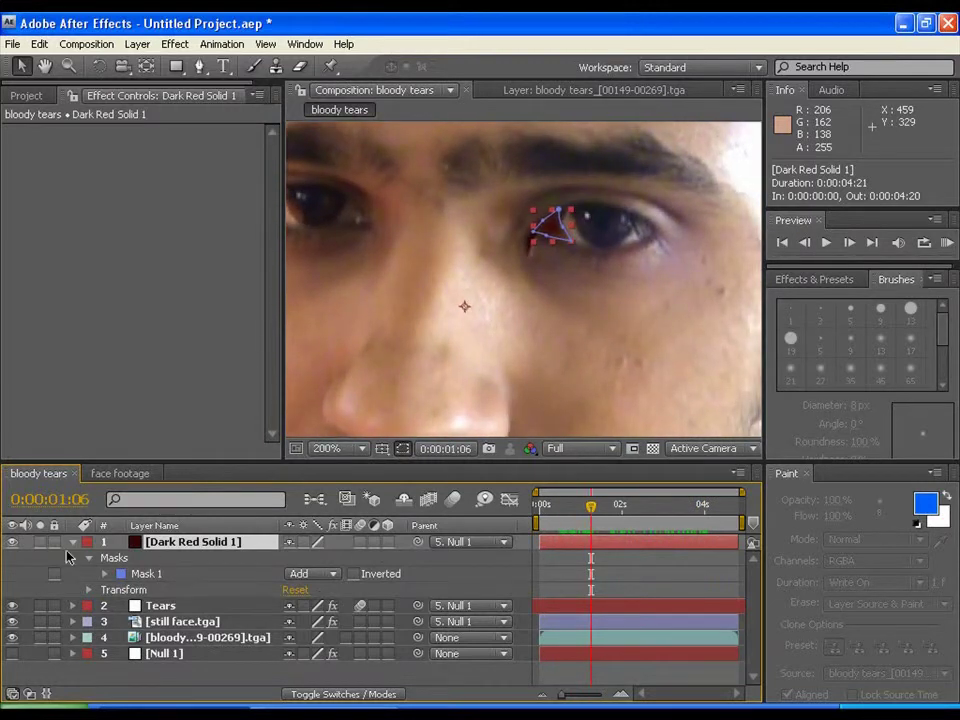
Step: At 0:00:00:12, free-transform Mask 1 back onto the eye corner to keyframe its path
click(105, 574)
click(200, 590)
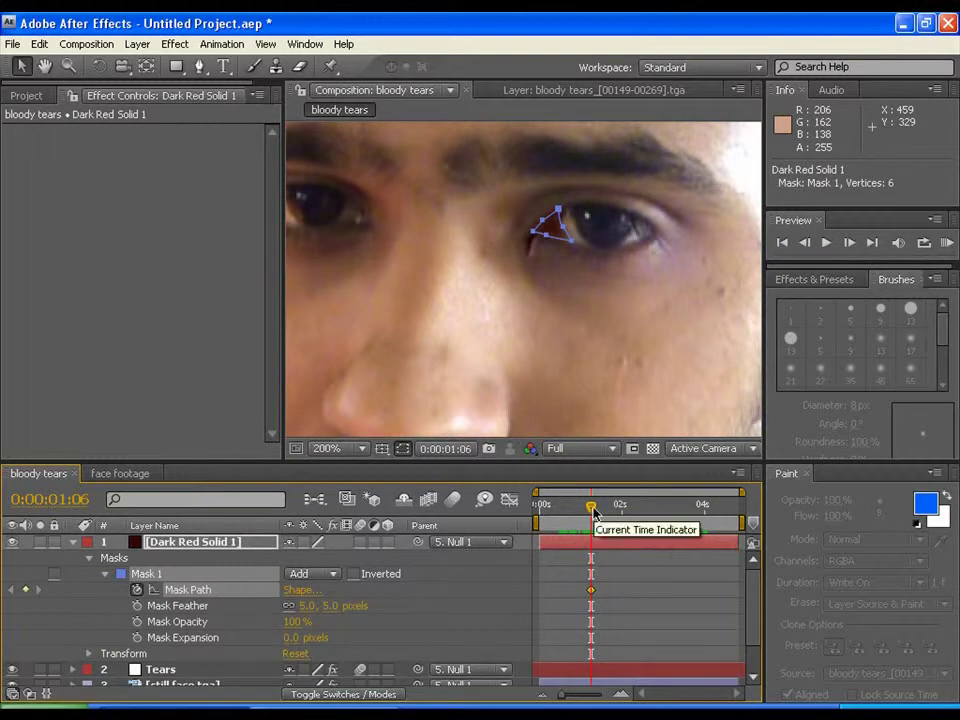
drag(591, 508, 560, 510)
double_click(527, 237)
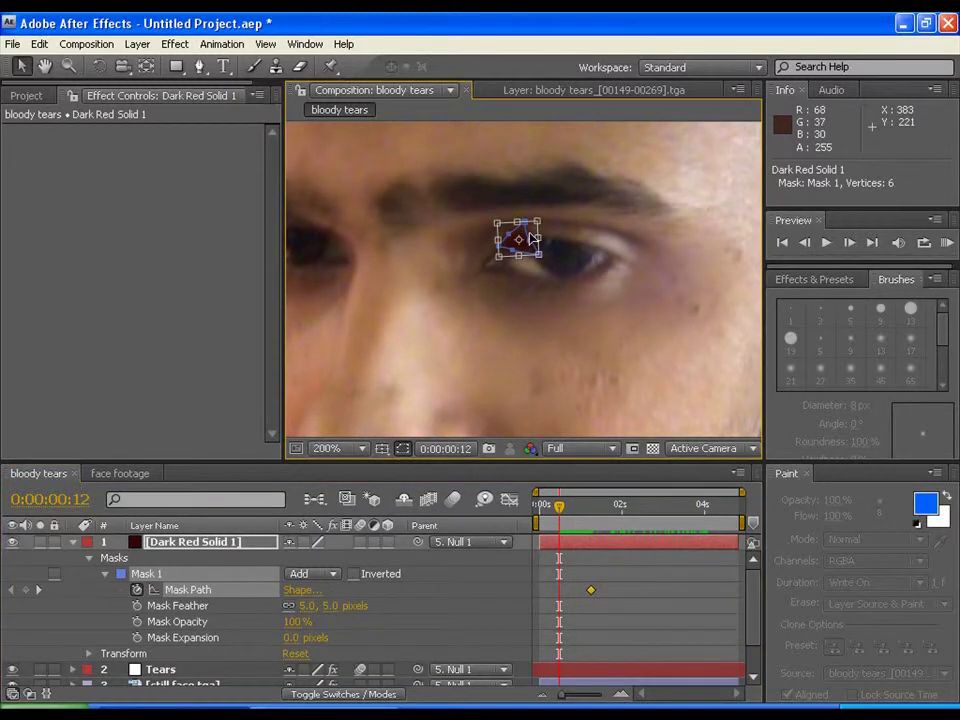
drag(531, 238, 516, 258)
right_click(508, 325)
key(Escape)
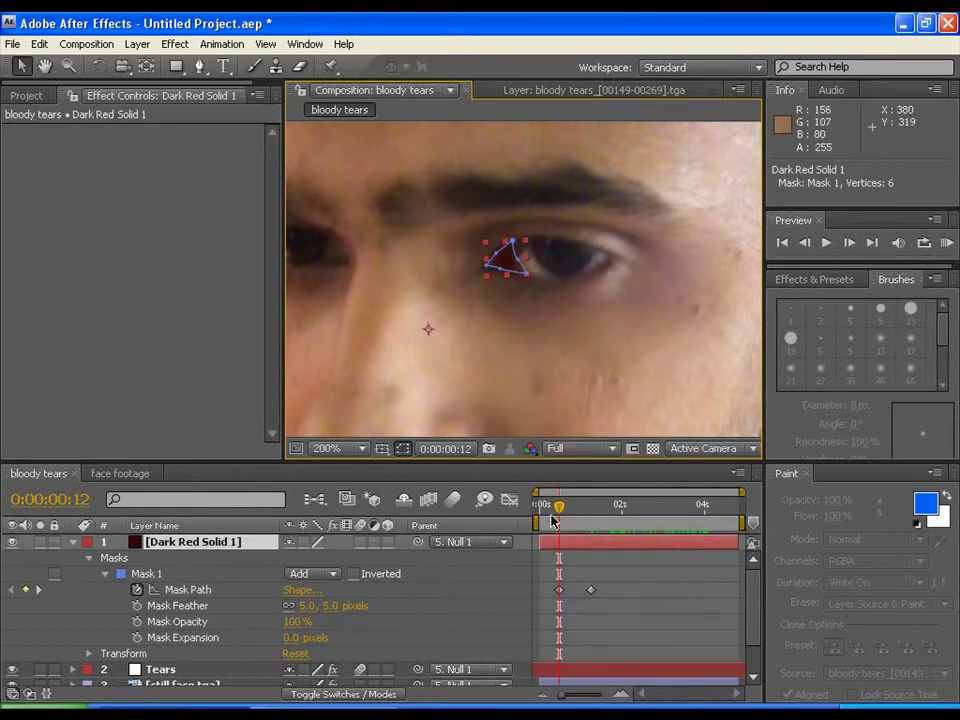
Step: At 0:00:00:03, reposition the mask onto the eye and play back to check it
drag(557, 513, 544, 508)
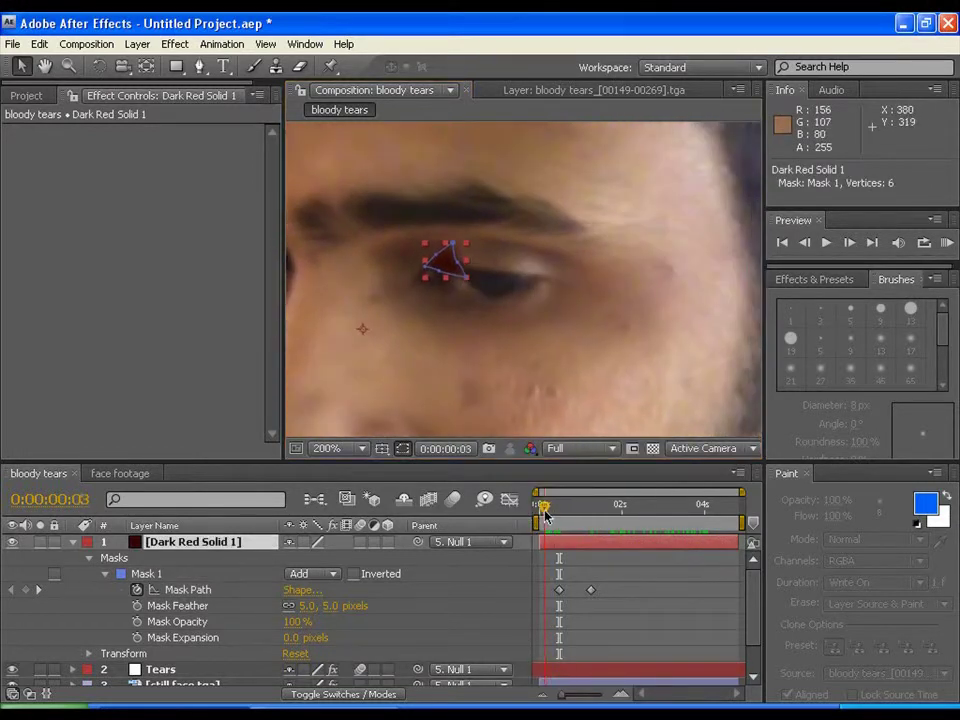
double_click(453, 266)
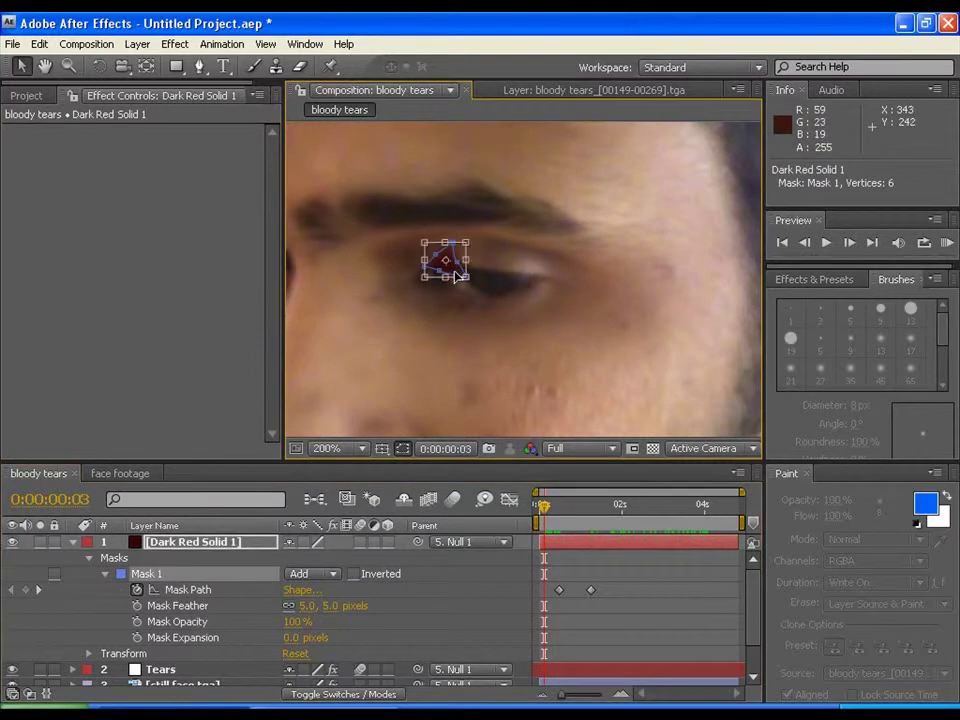
mouse_move(458, 275)
mouse_down()
mouse_move(470, 294)
mouse_move(447, 286)
mouse_move(476, 261)
mouse_move(452, 290)
mouse_move(469, 250)
mouse_move(462, 266)
mouse_up()
key(comma)
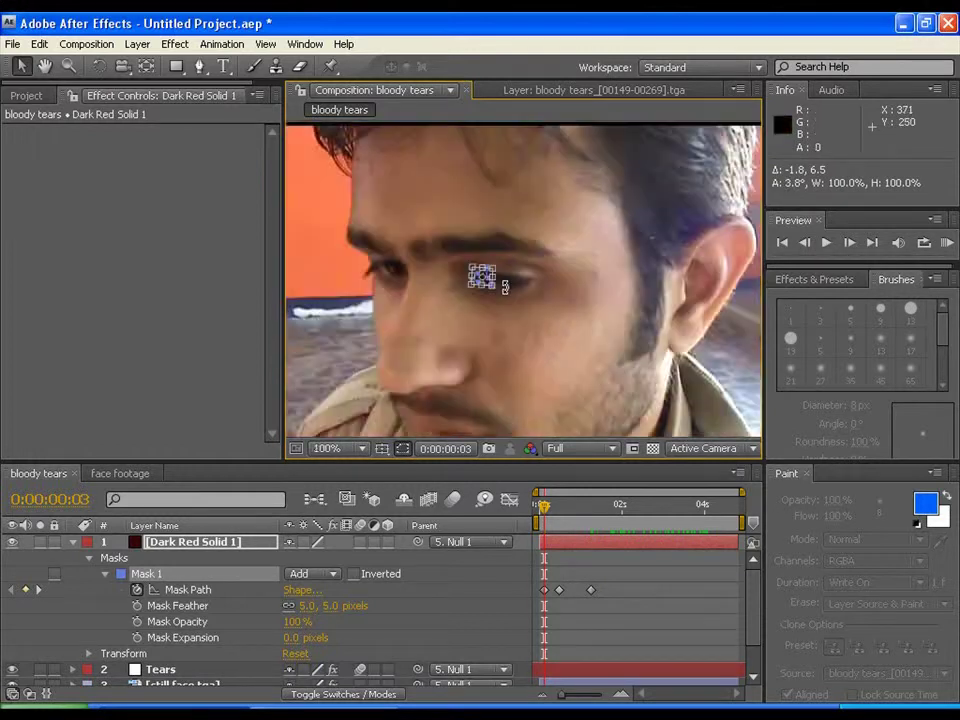
key(space)
Step: Set the mask feather to 8 pixels and return to the first frame zoomed in
click(306, 605)
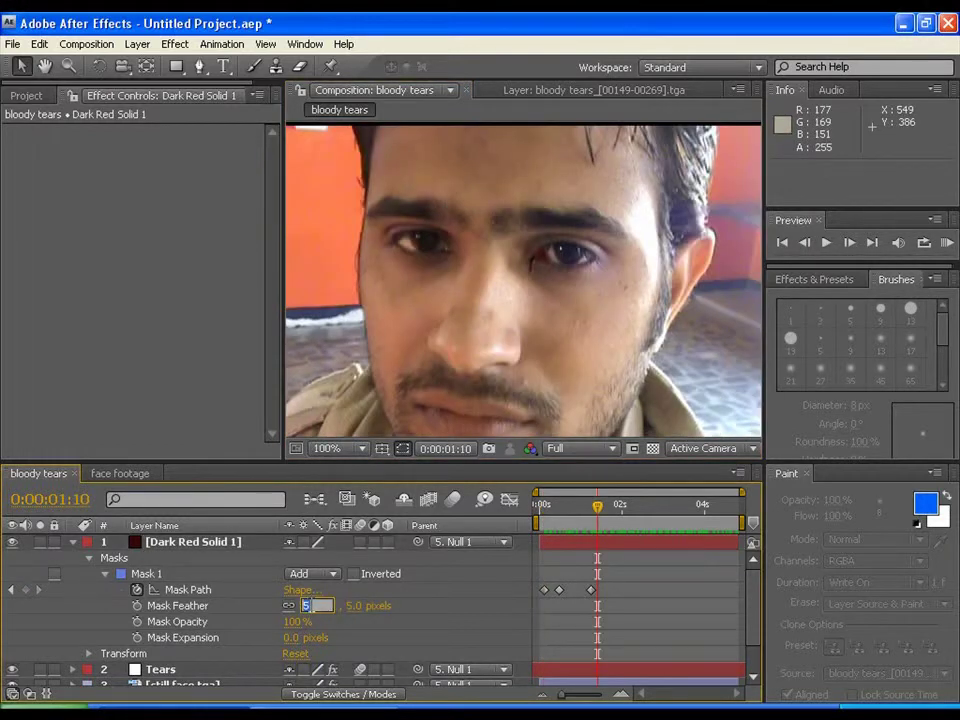
key(Return)
key(Home)
key(period)
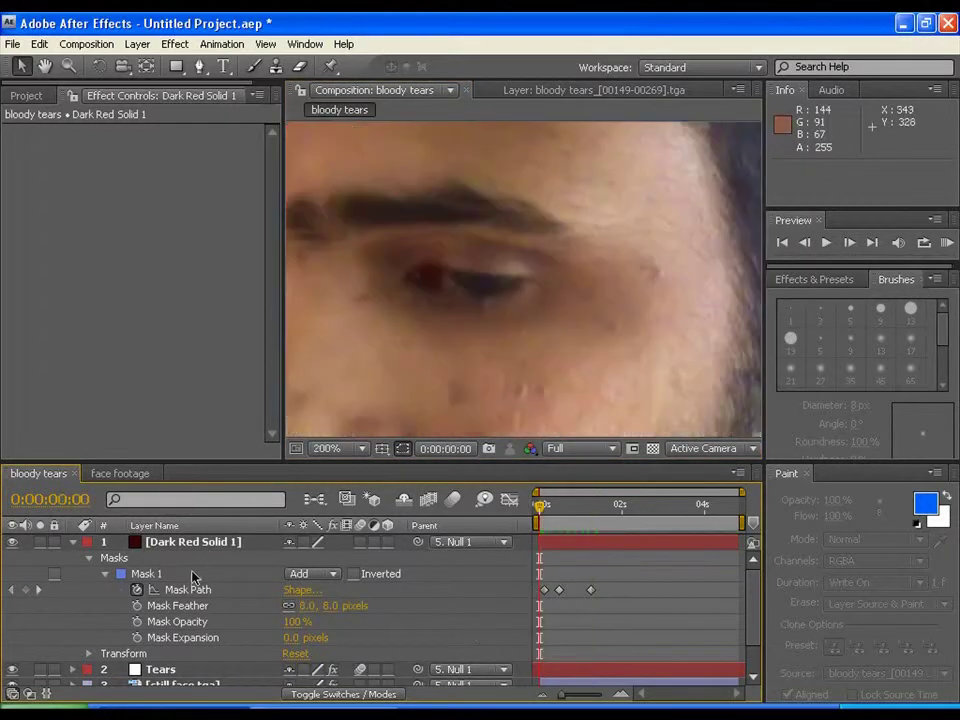
Step: Try free-transforming the mask again at 0:00:00:03, then undo that edit
click(184, 589)
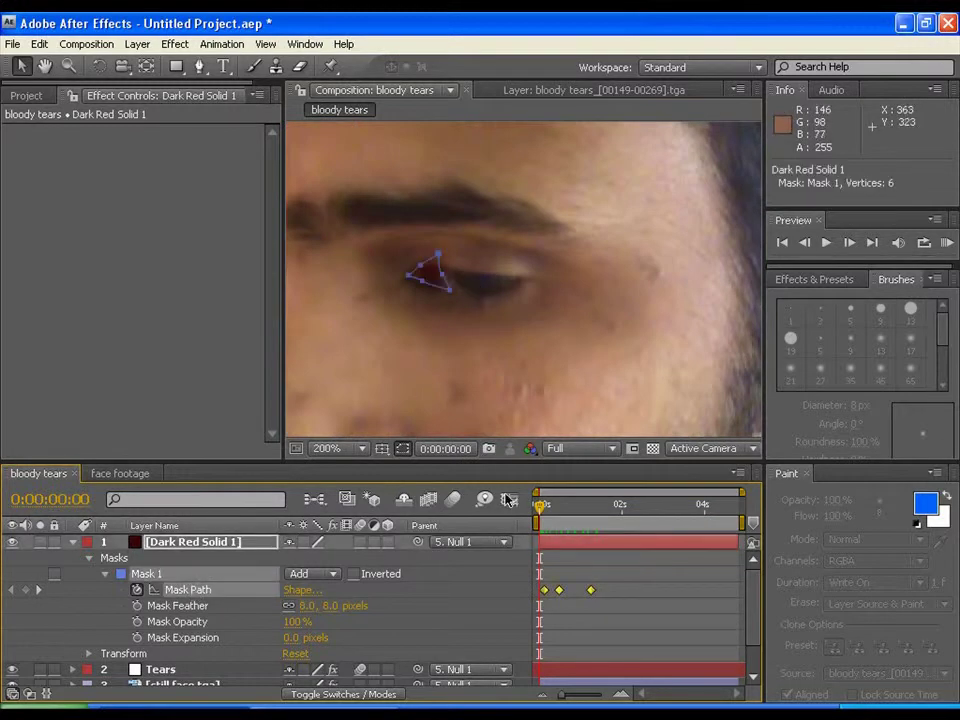
drag(540, 509, 546, 512)
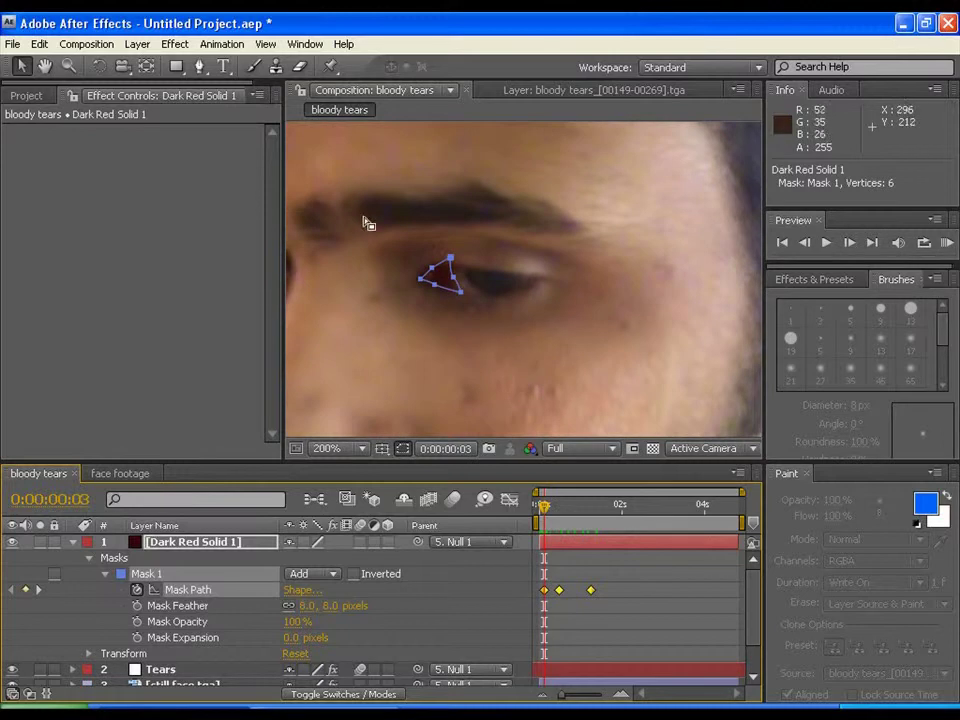
double_click(451, 254)
key(Return)
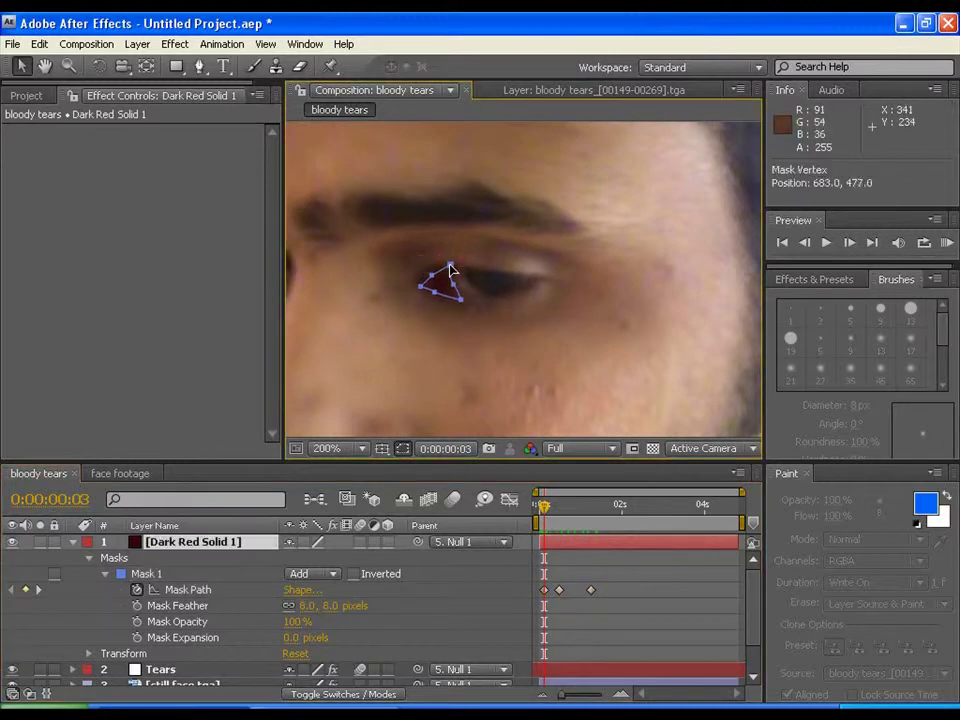
key(ctrl+z)
Step: Select Dark Red Solid 1 and RAM-preview all 121 frames from the start
click(463, 272)
click(463, 272)
key(comma)
key(Home)
key(KP_0)
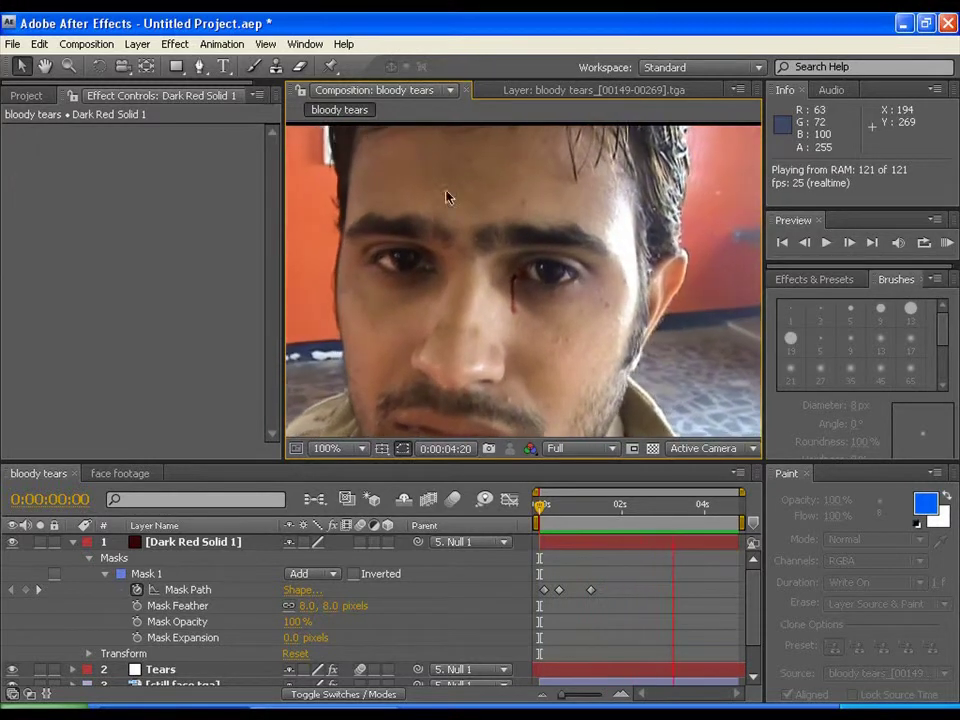
key(comma)
key(comma)
key(period)
Step: At 0:00:02:01, add a new adjustment layer, Adjustment Layer 3, to the composition
key(comma)
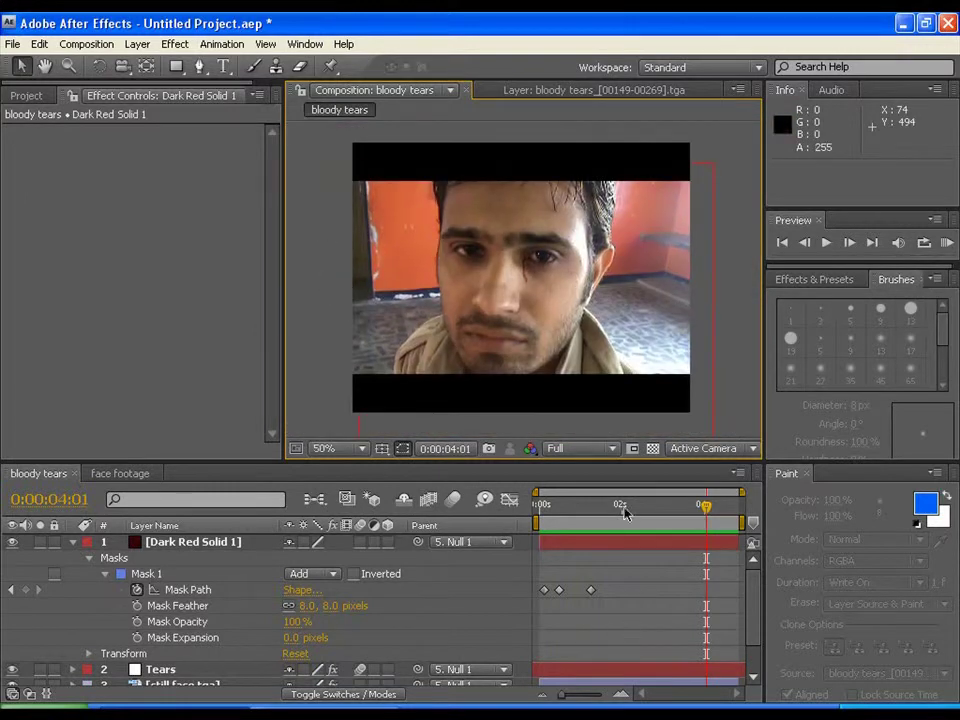
click(622, 508)
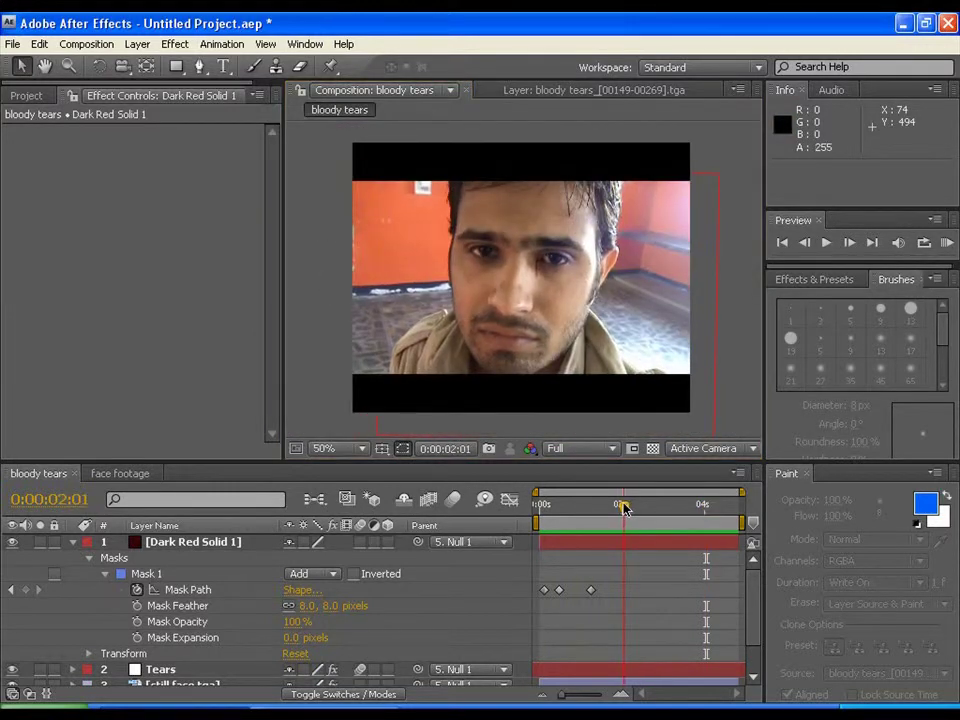
right_click(322, 270)
mouse_move(540, 268)
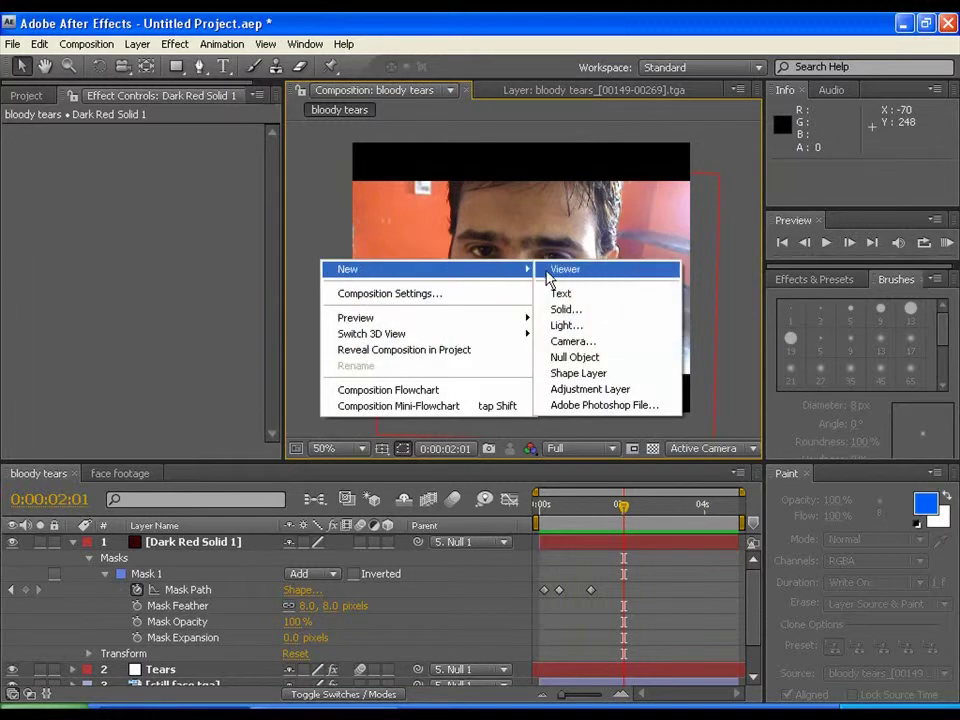
click(597, 391)
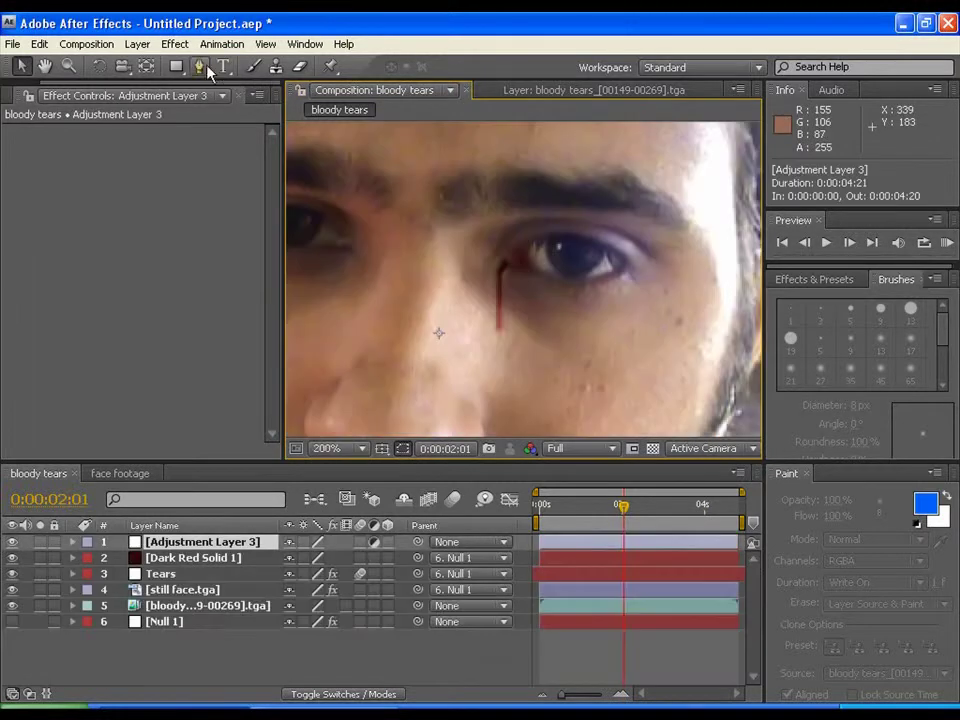
Step: With the Pen tool, trace a closed mask around the eye's lids and corners
click(199, 66)
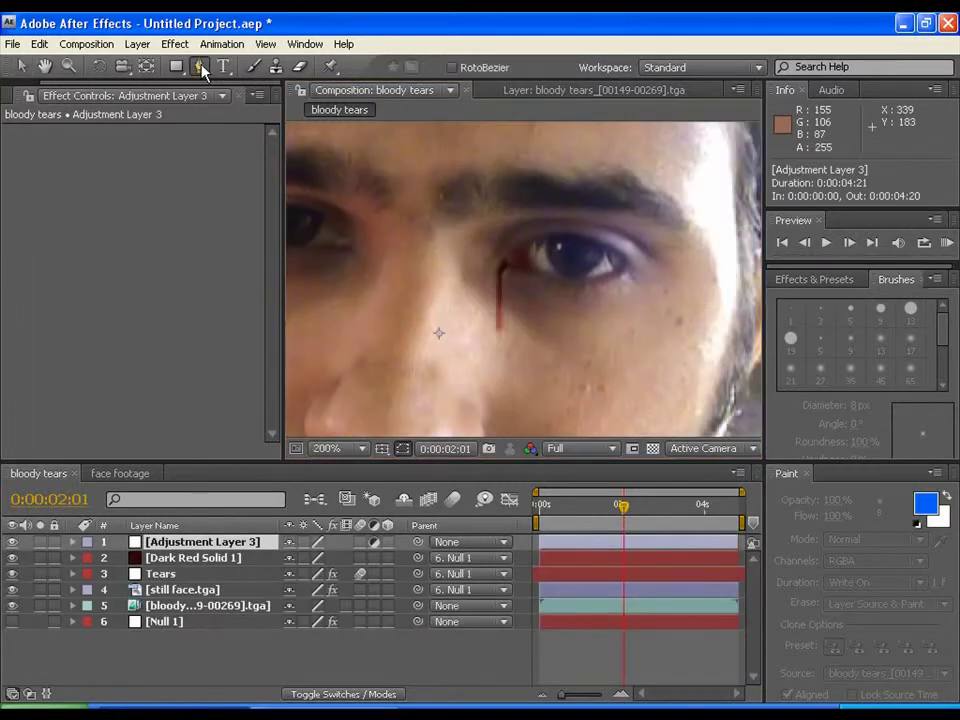
click(507, 263)
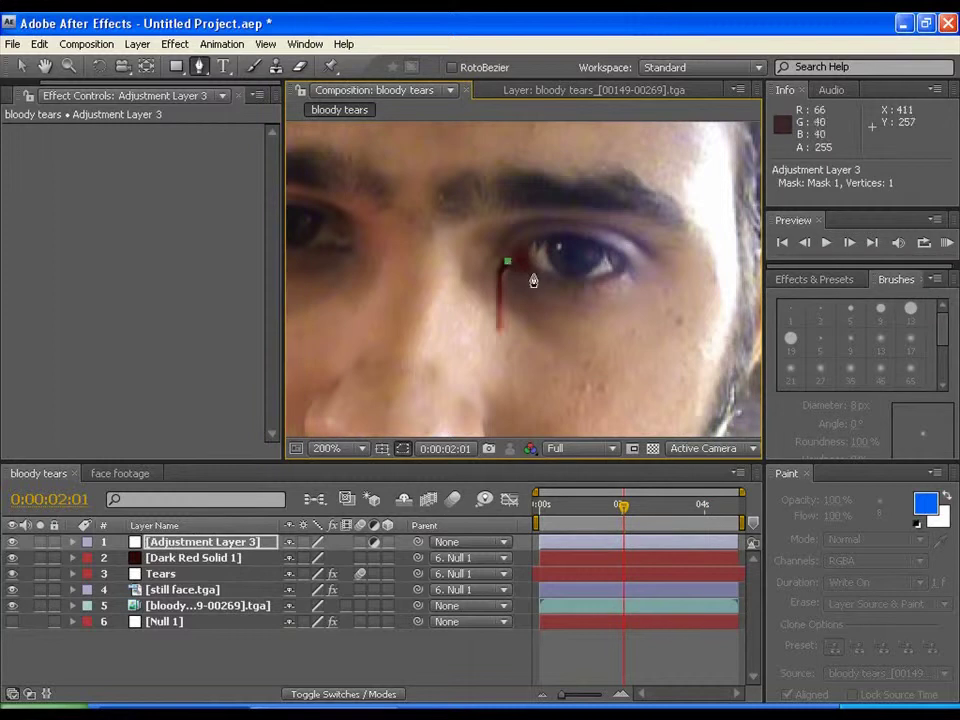
click(598, 282)
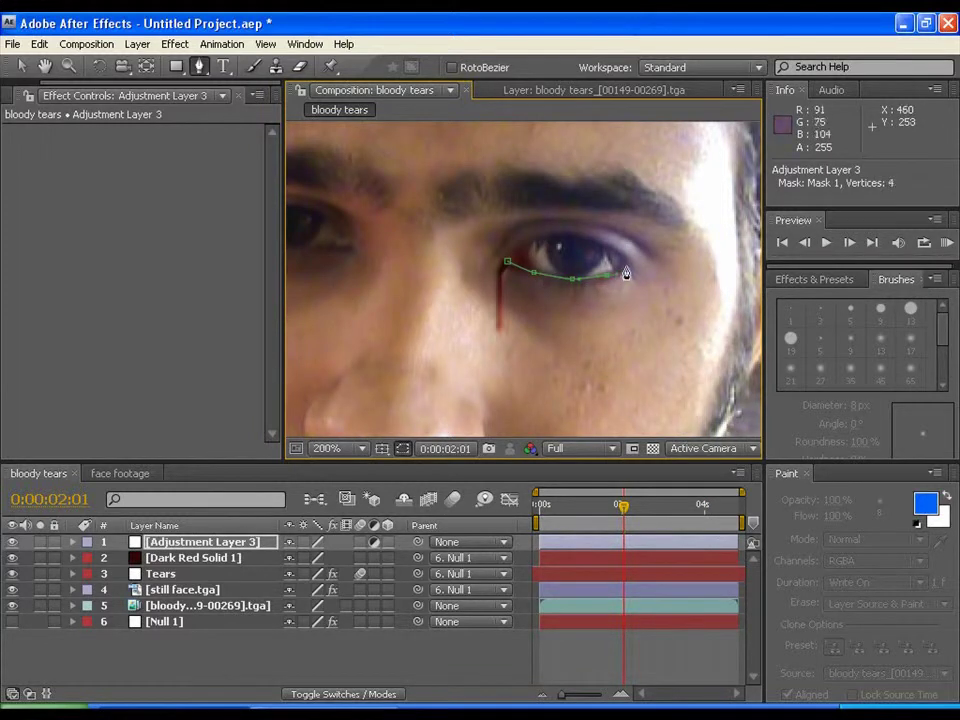
click(620, 267)
click(595, 268)
click(578, 266)
click(531, 267)
click(518, 265)
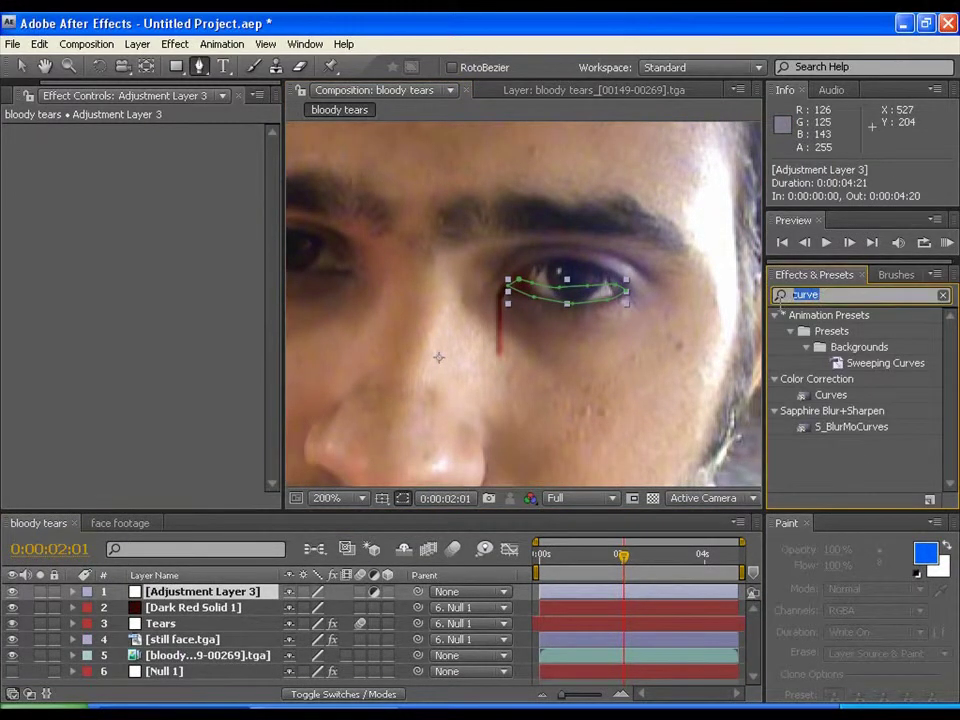
Step: Apply Color Balance to Adjustment Layer 3 with Shadow Red Balance 41 and Hilight Red Balance 46
text(color bala)
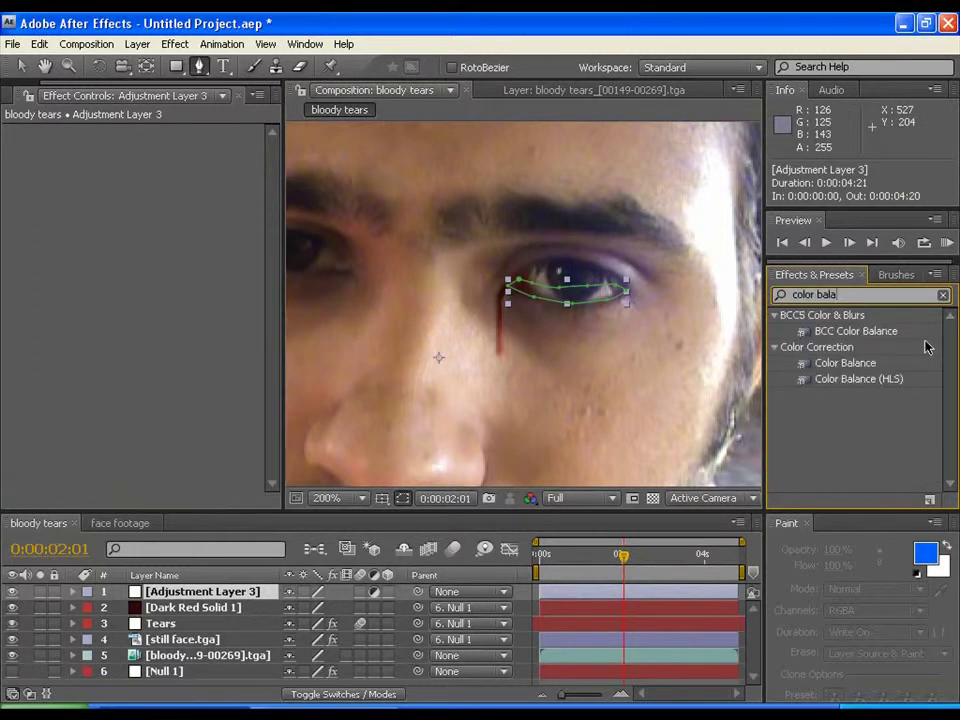
click(861, 366)
drag(864, 370, 226, 591)
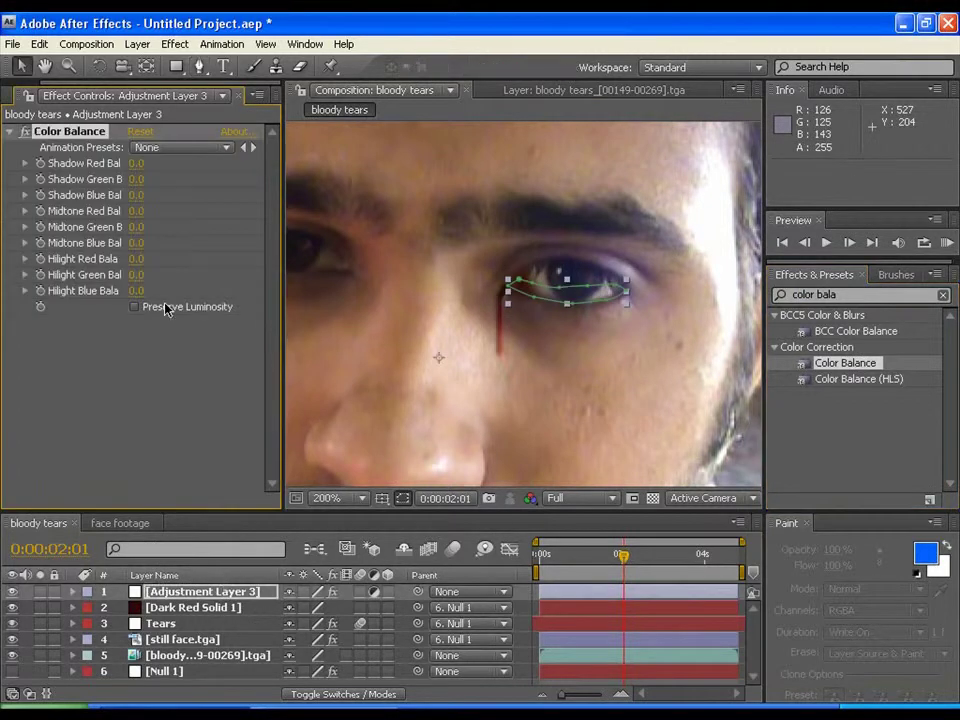
click(384, 499)
drag(138, 166, 157, 162)
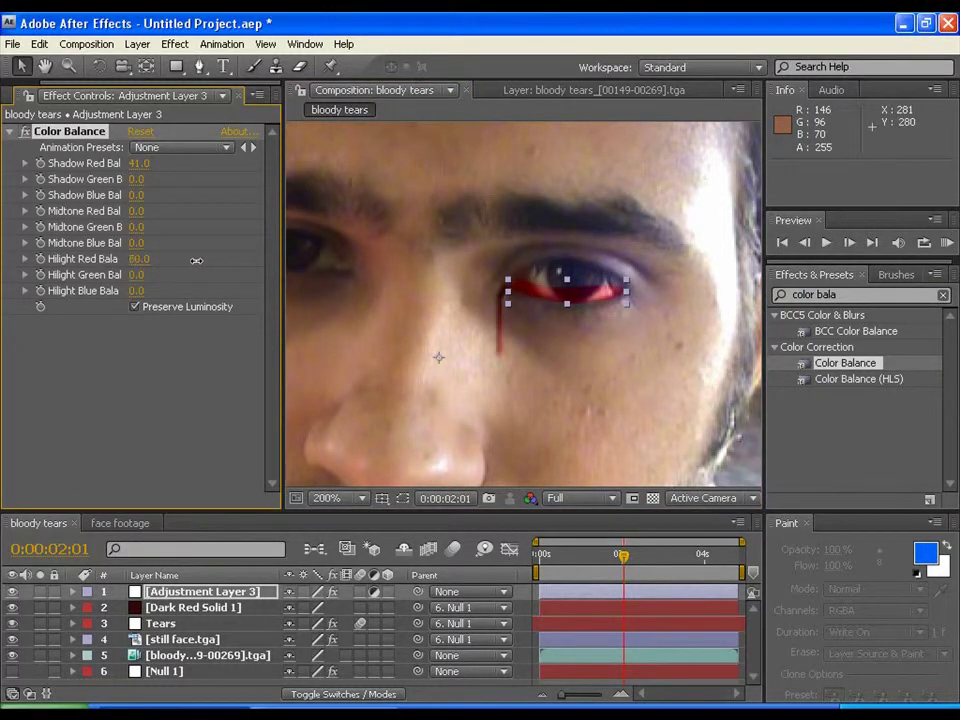
drag(194, 260, 186, 260)
key(f)
click(305, 623)
Step: Feather the eye mask 5 pixels and parent Adjustment Layer 3 to Null 1
text(5)
key(Return)
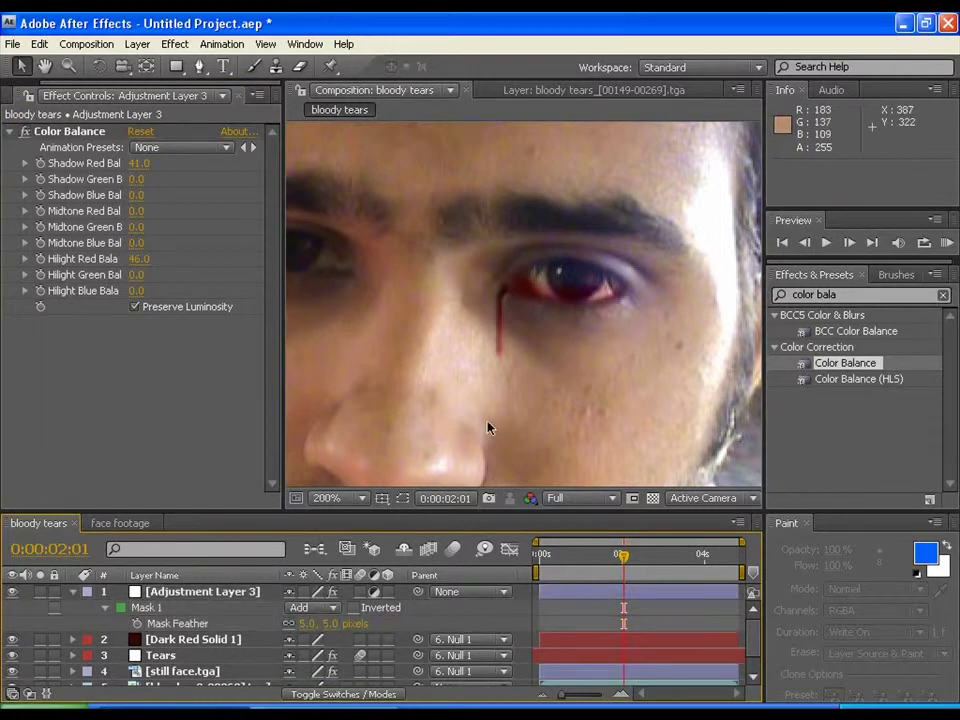
scroll(497, 405, down, 1)
scroll(497, 405, up, 1)
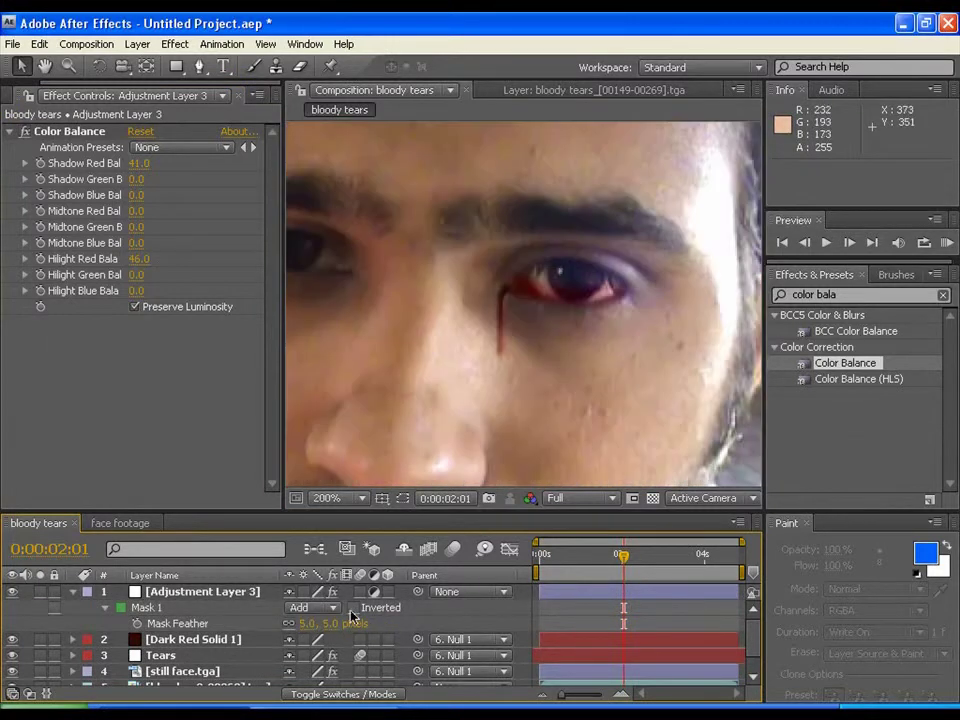
drag(180, 511, 180, 463)
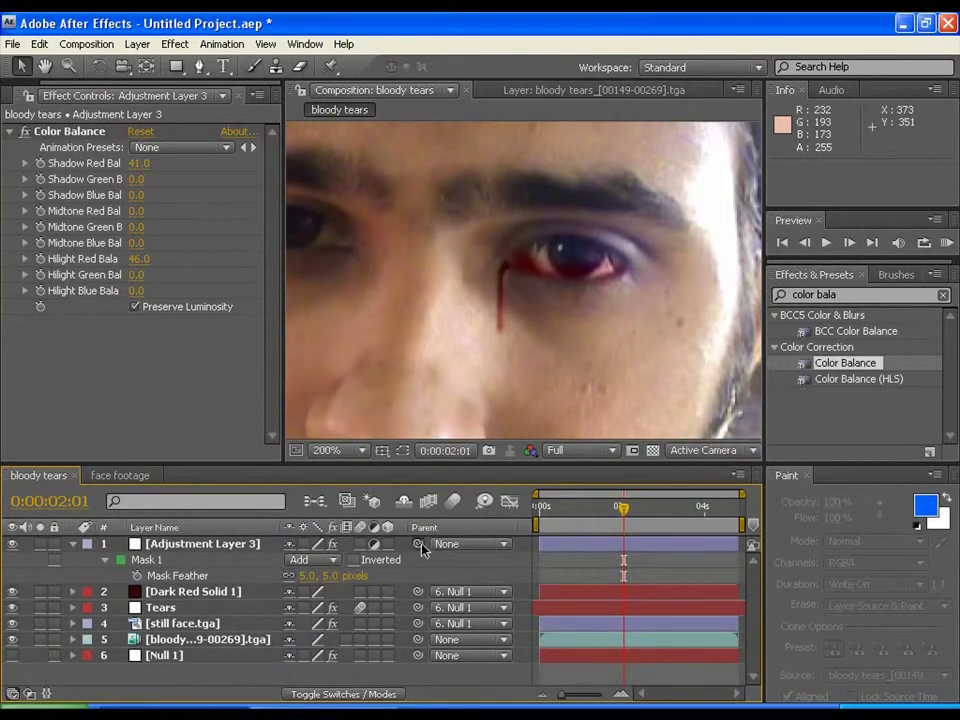
drag(417, 544, 172, 657)
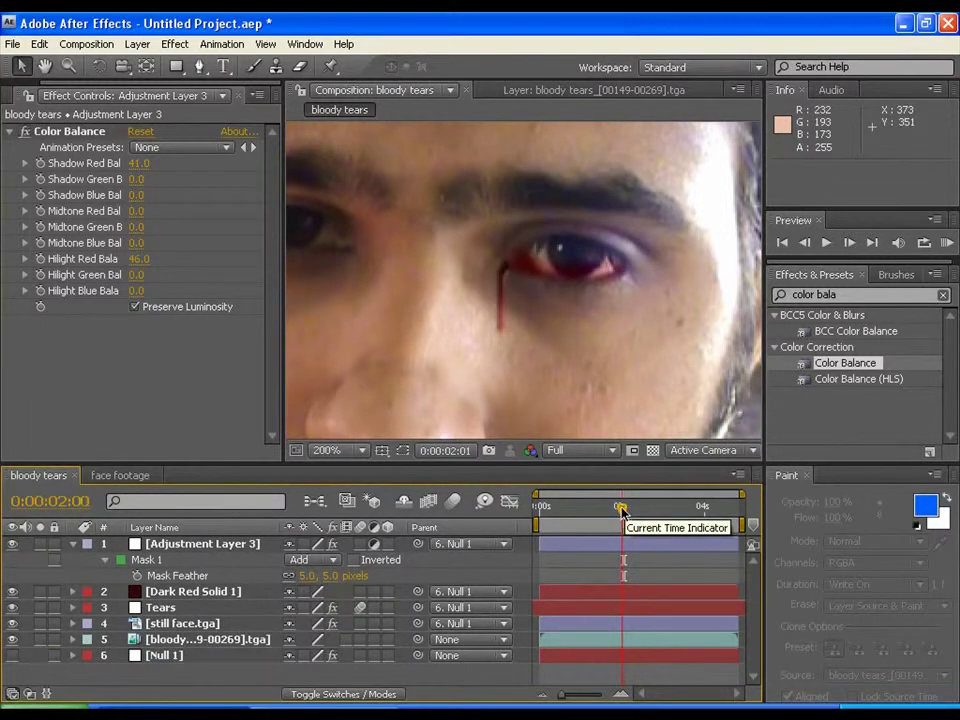
drag(620, 511, 591, 508)
scroll(587, 240, down, 1)
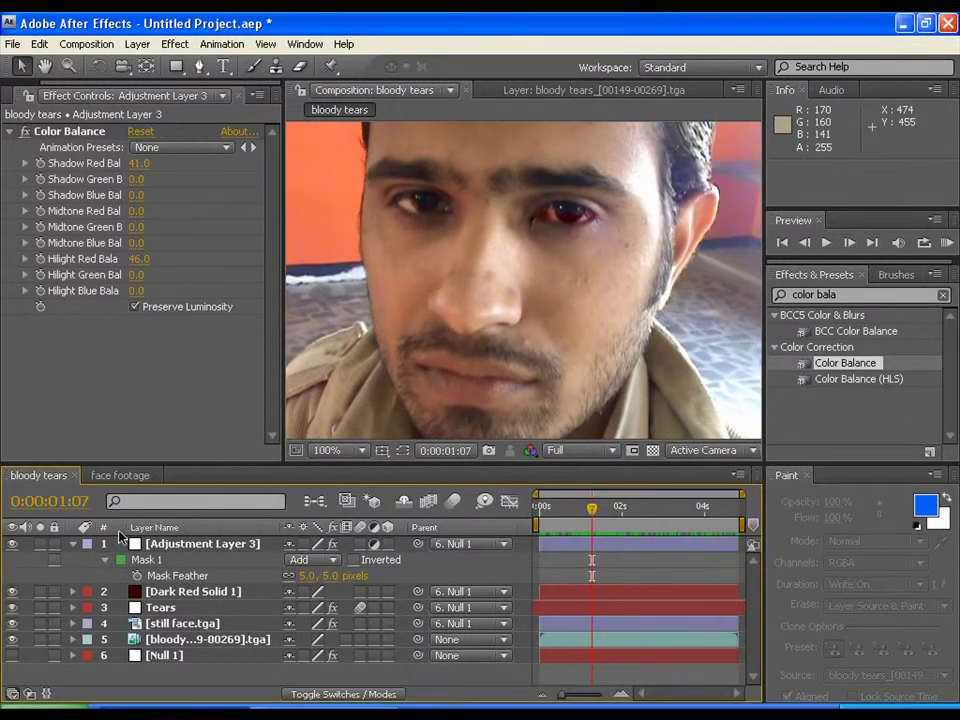
Step: Reveal Adjustment Layer 3's Mask Path and start keyframing the eye mask
click(145, 545)
scroll(480, 184, up, 1)
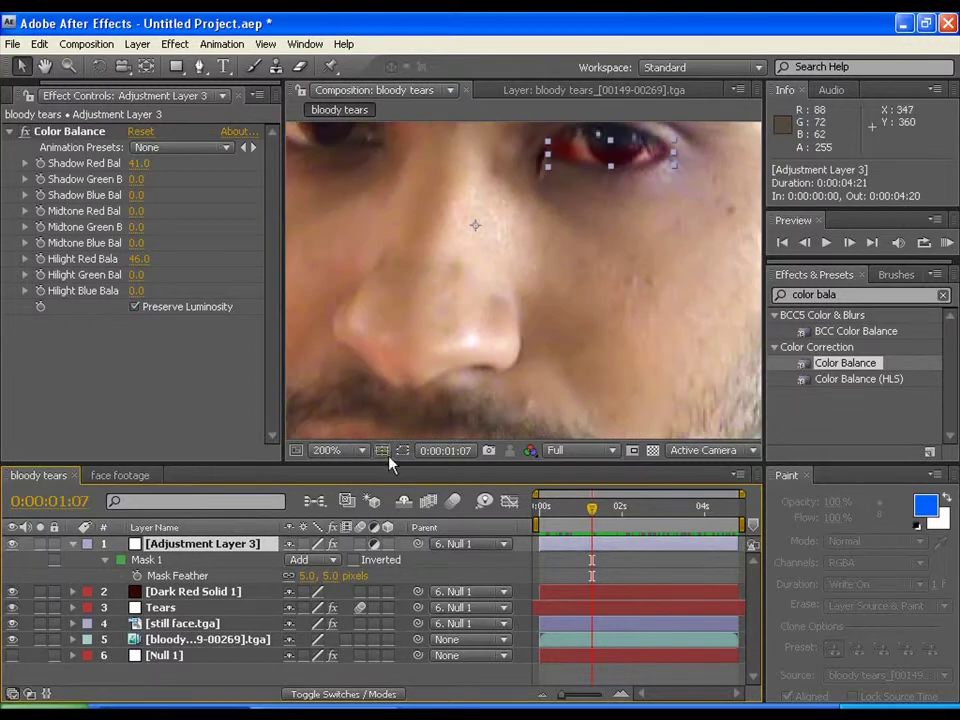
drag(566, 251, 538, 326)
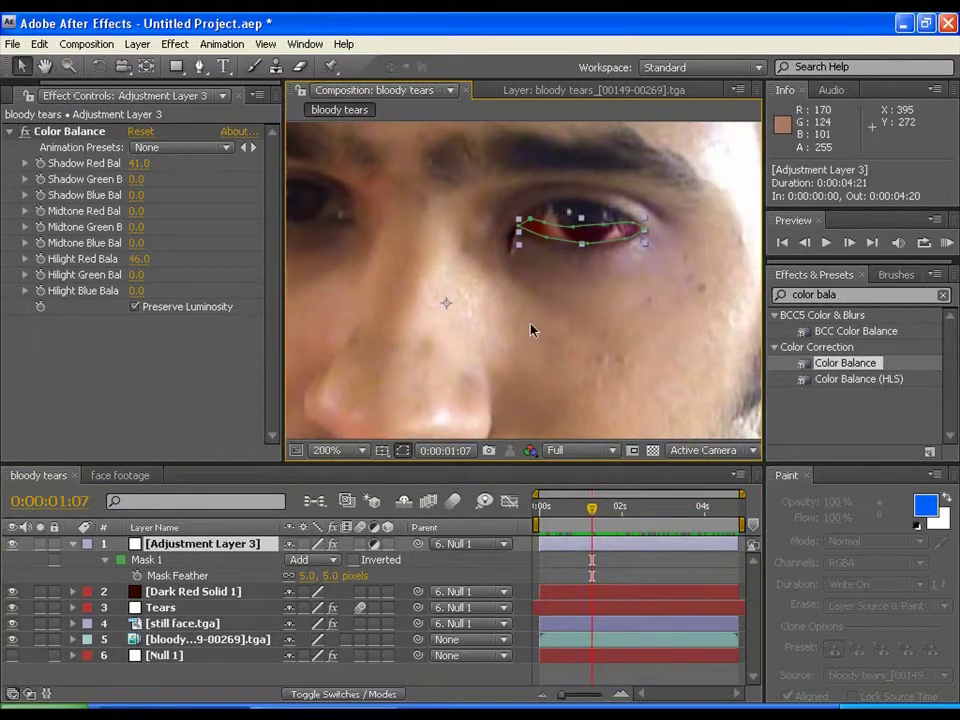
key(m)
click(145, 562)
click(138, 577)
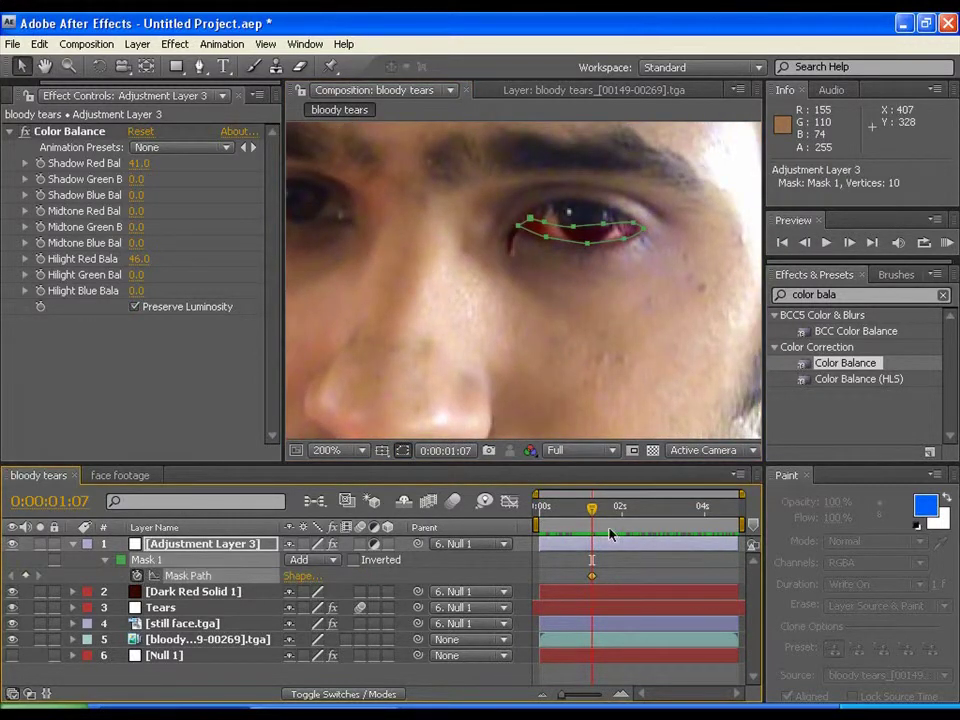
Step: At an earlier frame, free-transform the eye mask down-left back onto the eye
drag(594, 510, 564, 510)
double_click(571, 254)
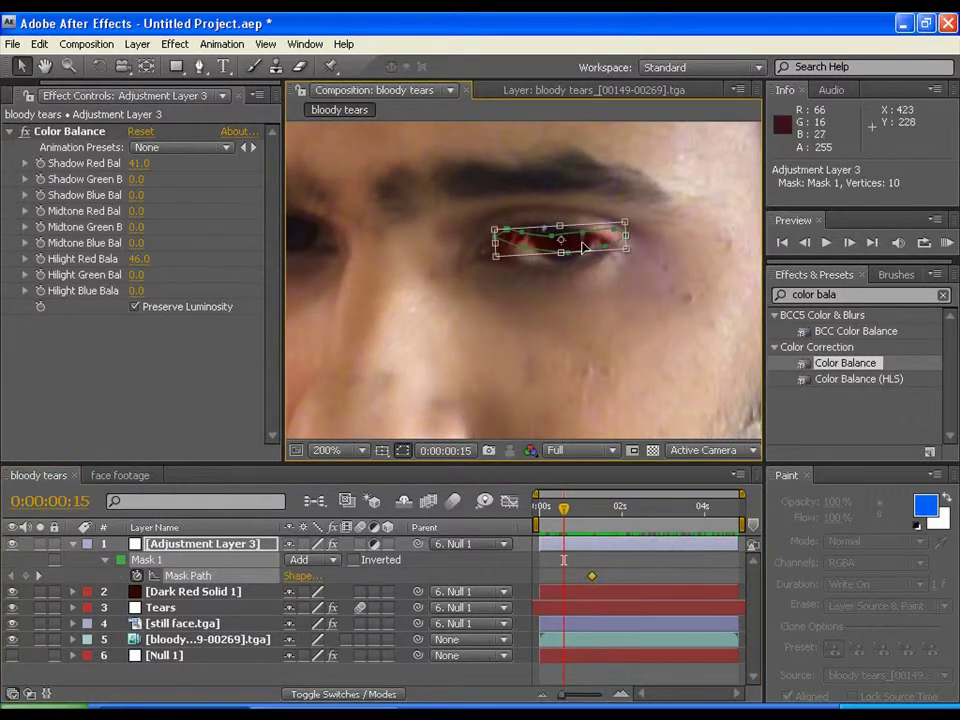
drag(580, 247, 567, 262)
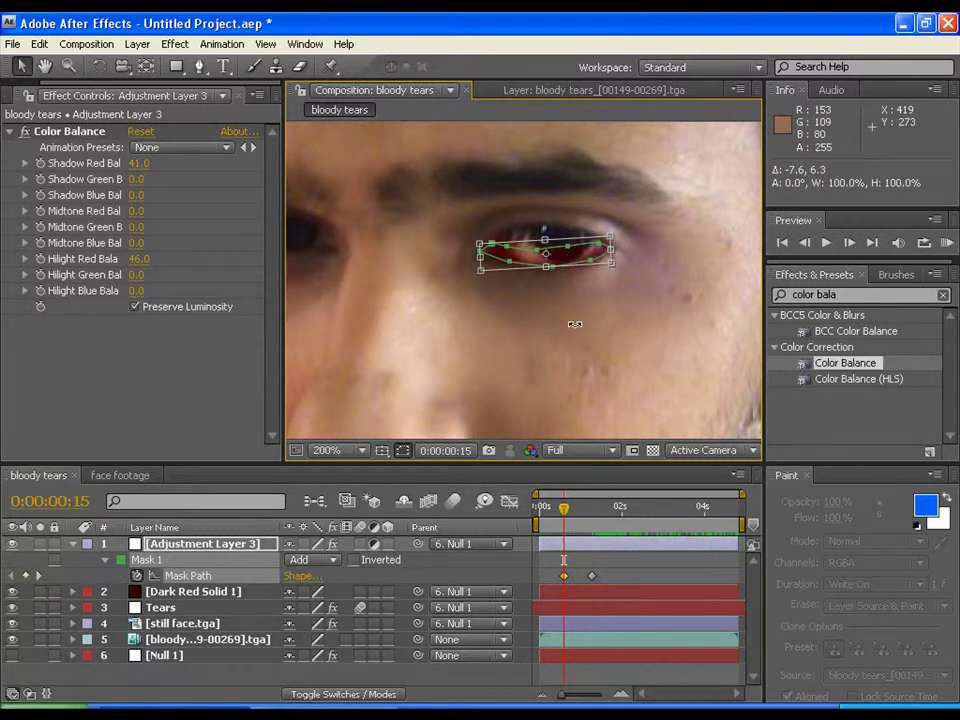
right_click(575, 324)
key(Escape)
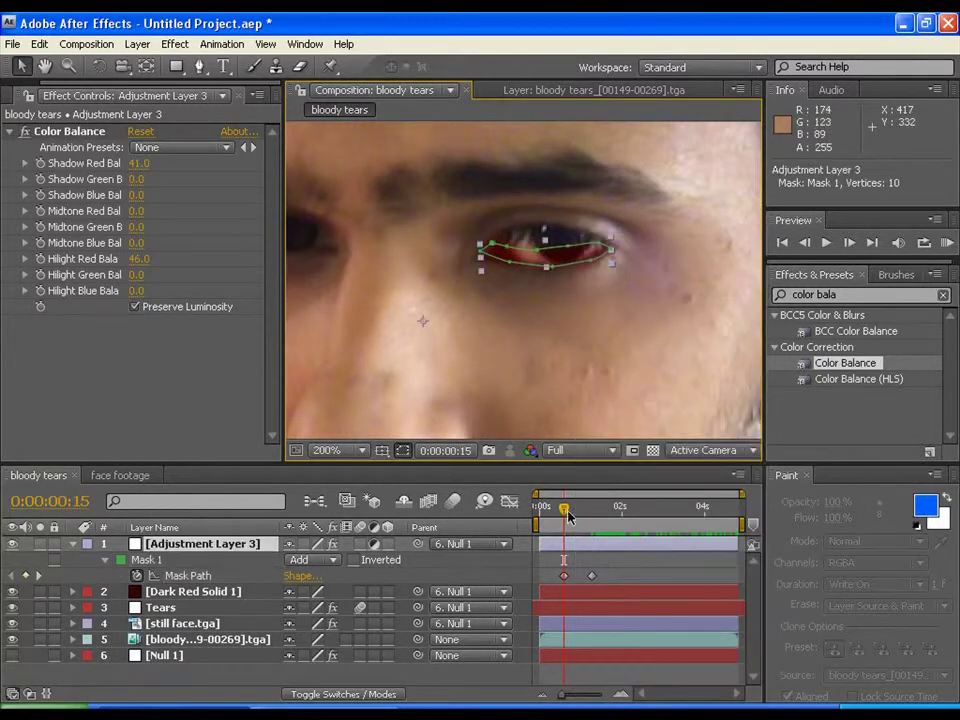
Step: Near the clip start, nudge the eye mask onto the eye again and enlarge the composition view
drag(563, 513, 545, 509)
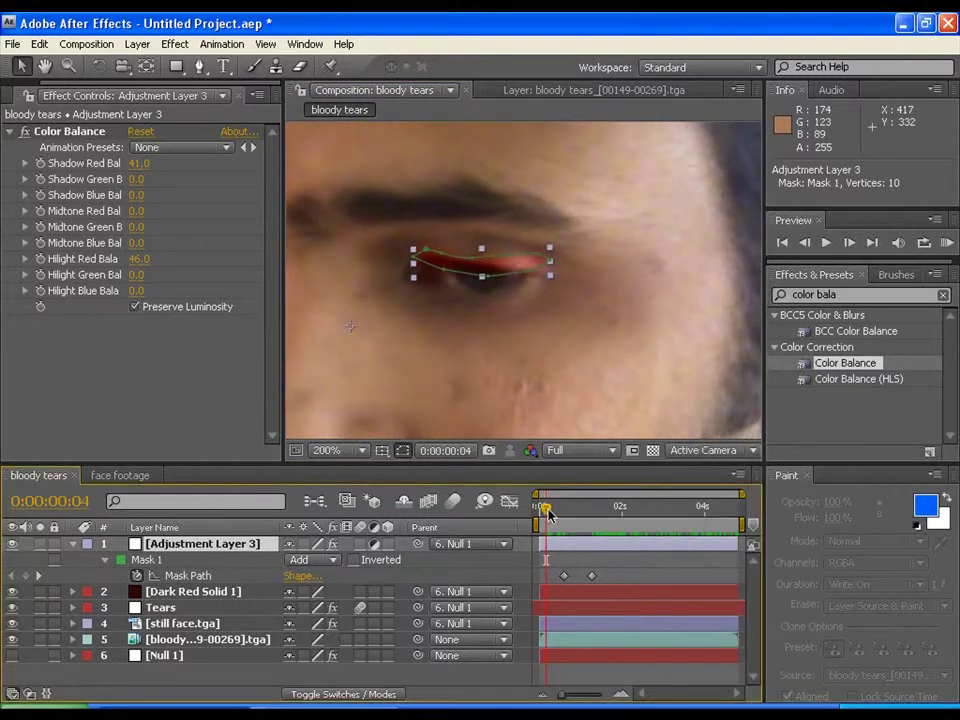
double_click(505, 272)
drag(507, 275, 493, 294)
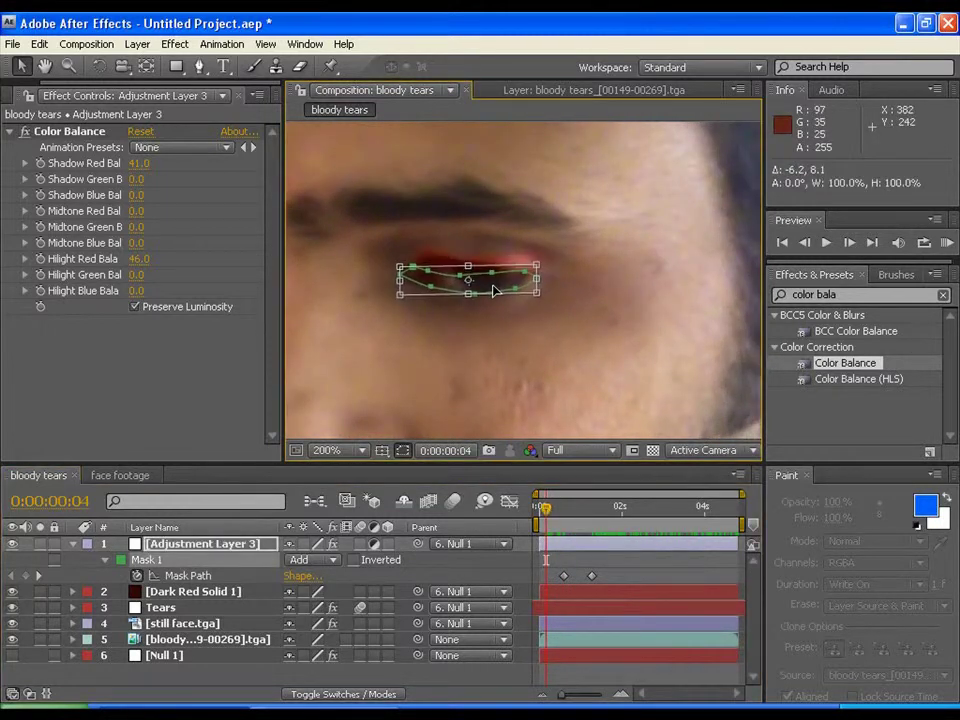
right_click(516, 354)
key(Escape)
key(Escape)
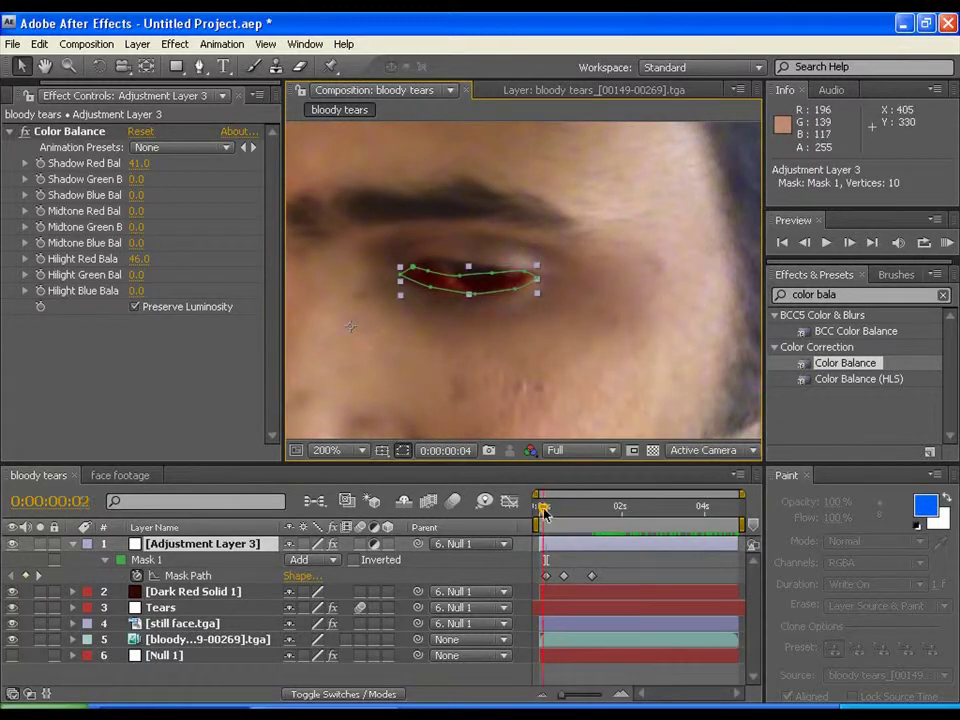
drag(546, 507, 541, 507)
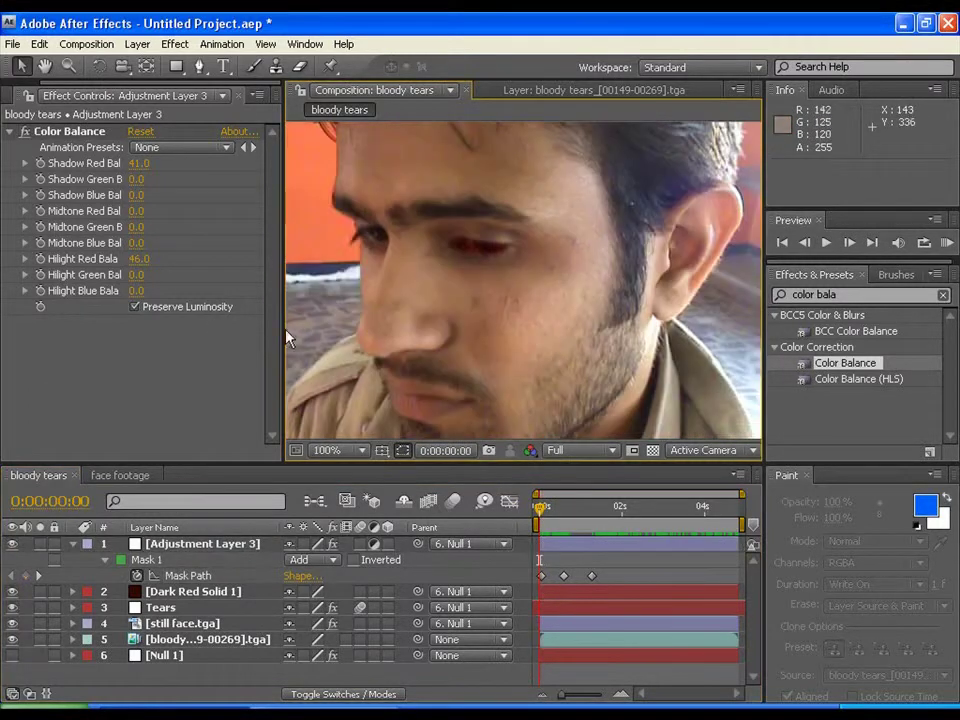
drag(283, 330, 148, 330)
drag(393, 460, 395, 538)
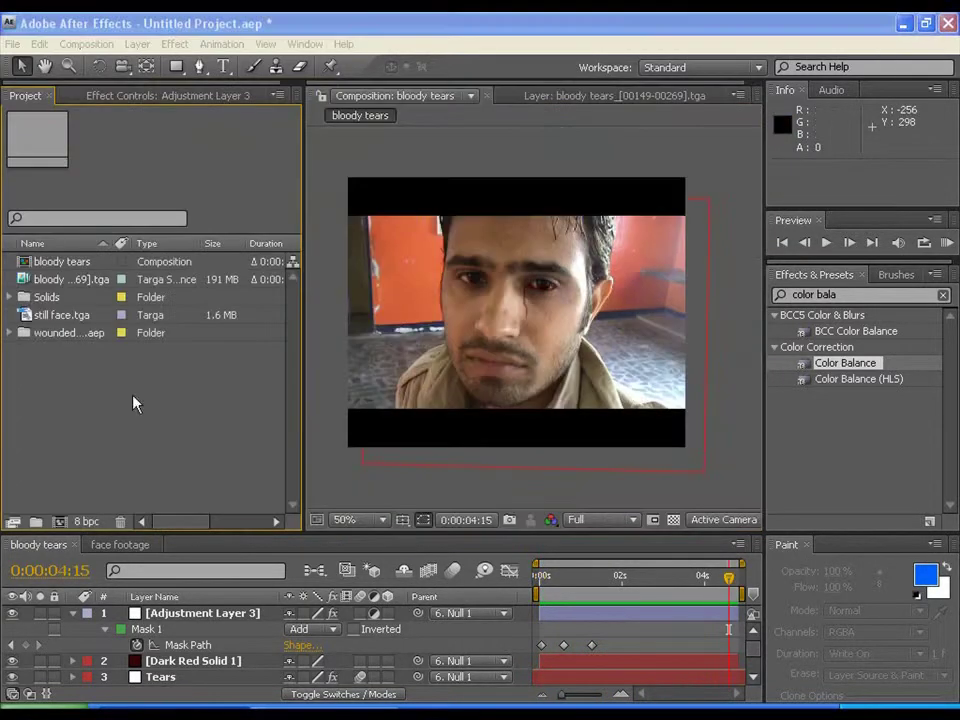
Step: Import face wound.jpg from the New Folder on the Desktop
double_click(133, 397)
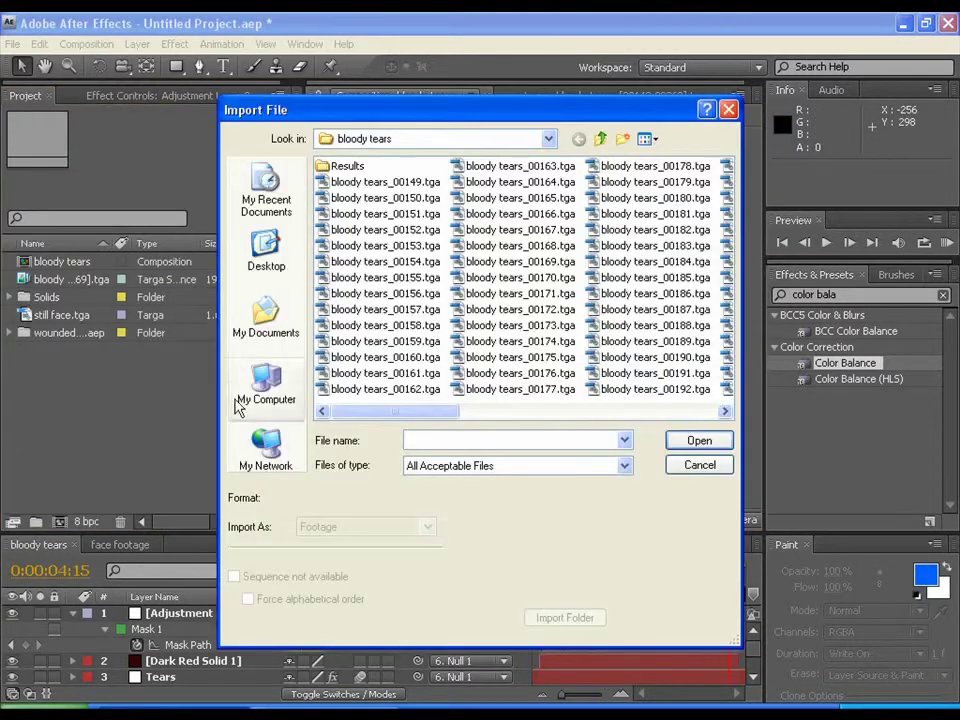
click(600, 140)
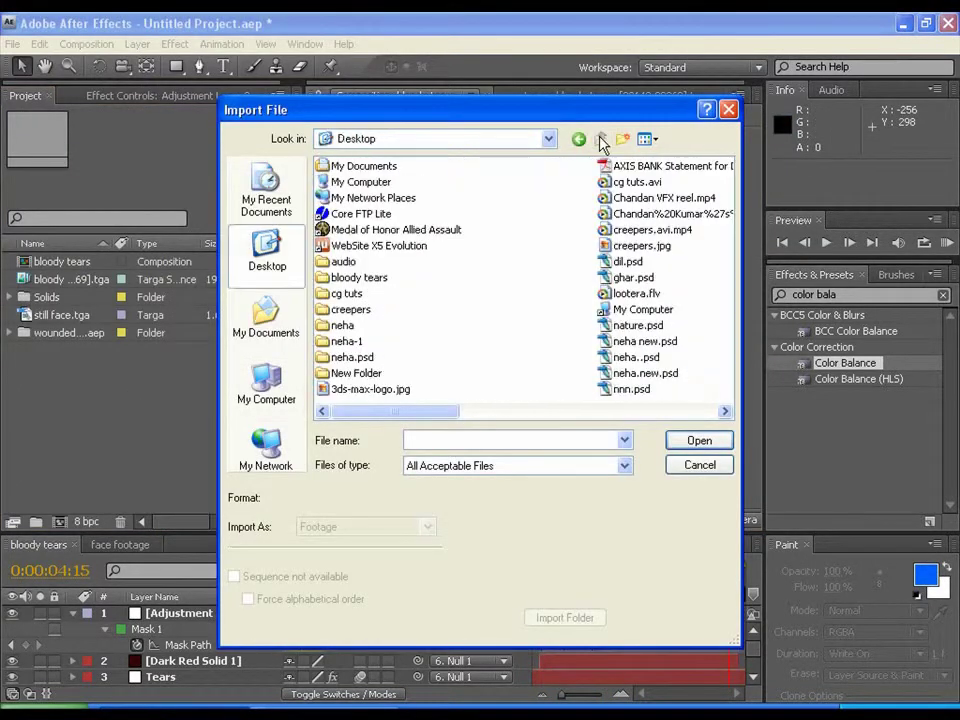
double_click(363, 374)
double_click(352, 182)
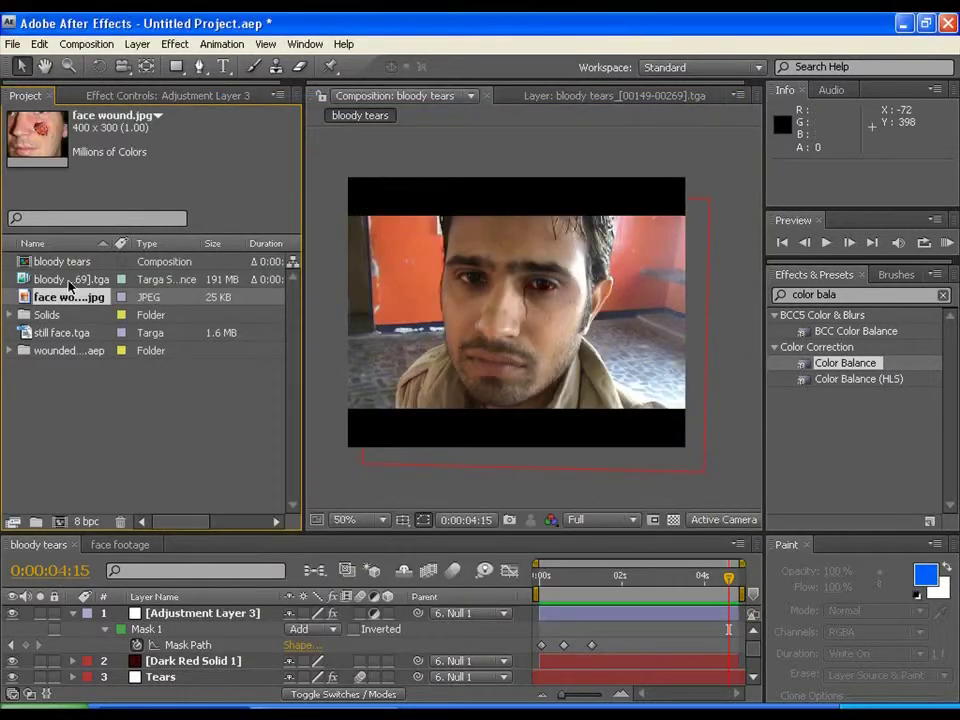
Step: Add face wound.jpg to the comp over the cheek and start a Pen mask around the wound
drag(72, 302, 548, 383)
scroll(564, 330, up, 2)
key(h)
key(v)
click(198, 68)
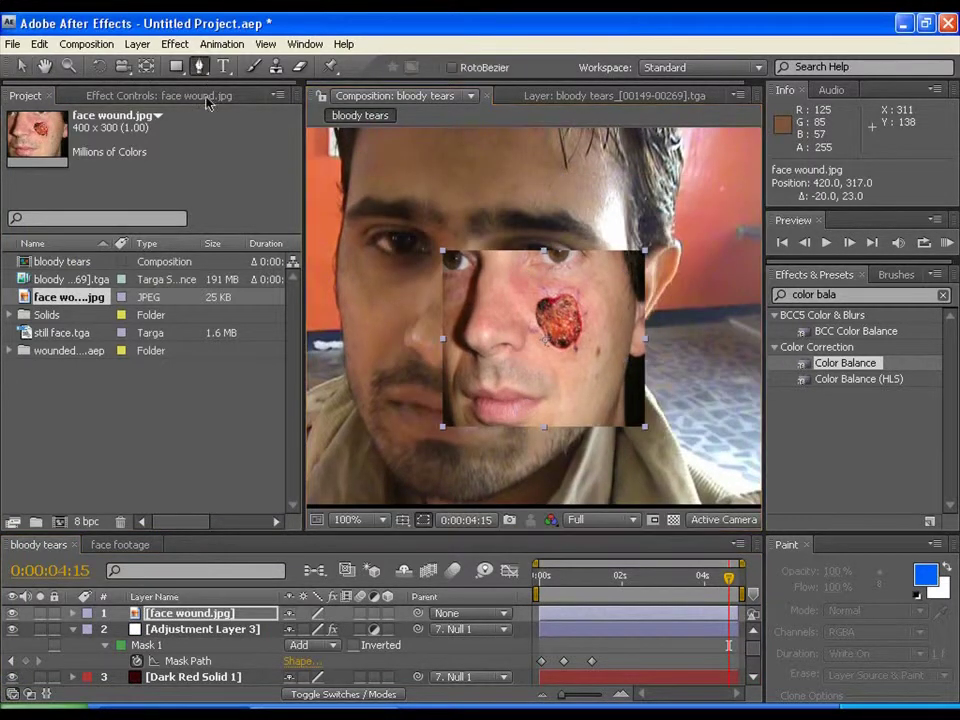
click(545, 289)
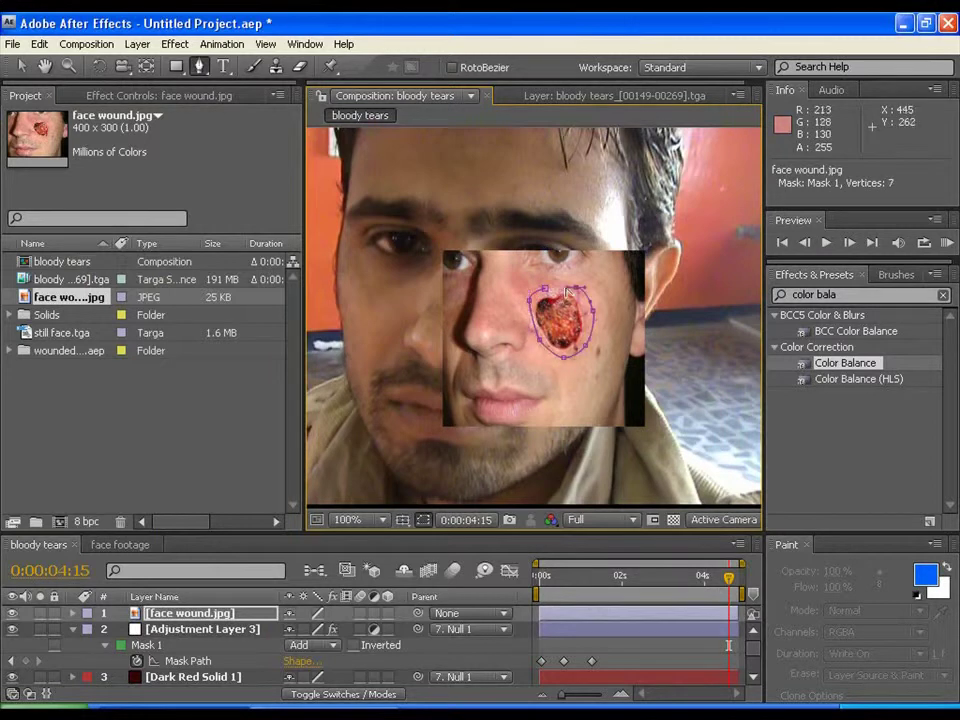
Step: Nudge the masked wound into place on the cheek and feather the mask to 26 px
key(v)
drag(565, 433, 558, 448)
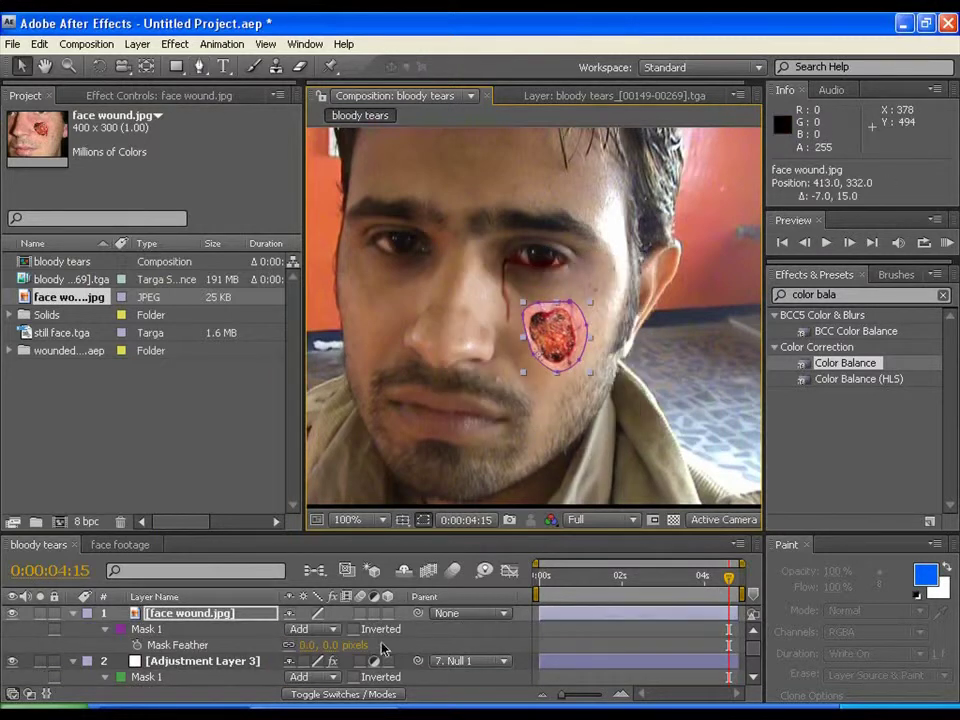
drag(310, 648, 325, 650)
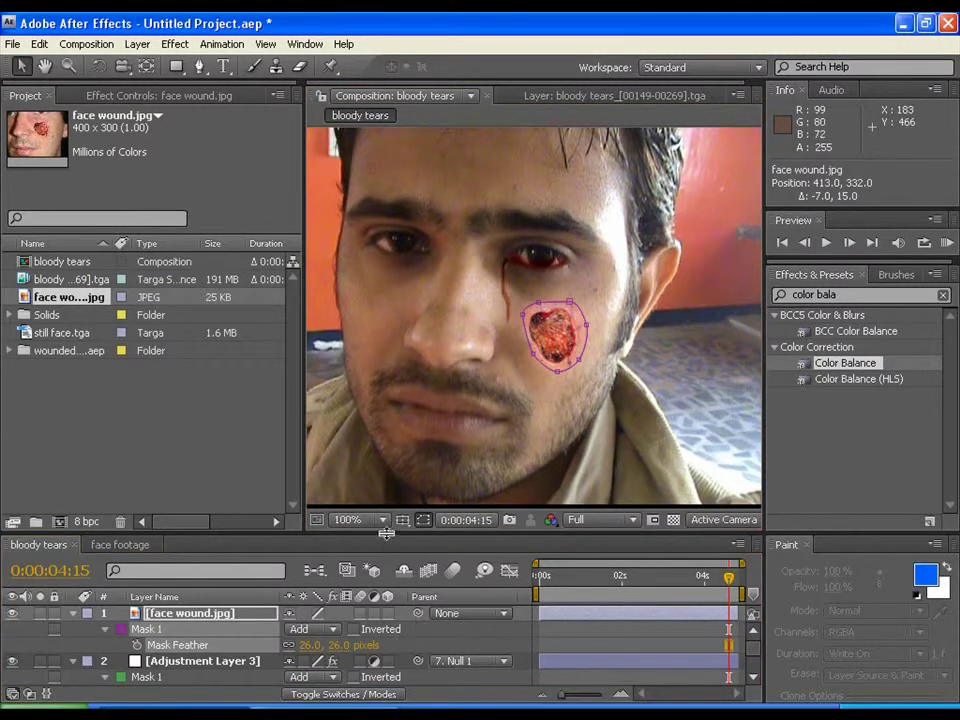
Step: Parent the face wound layer to Null 1 and scrub back to confirm it follows
drag(386, 533, 386, 471)
drag(417, 553, 171, 688)
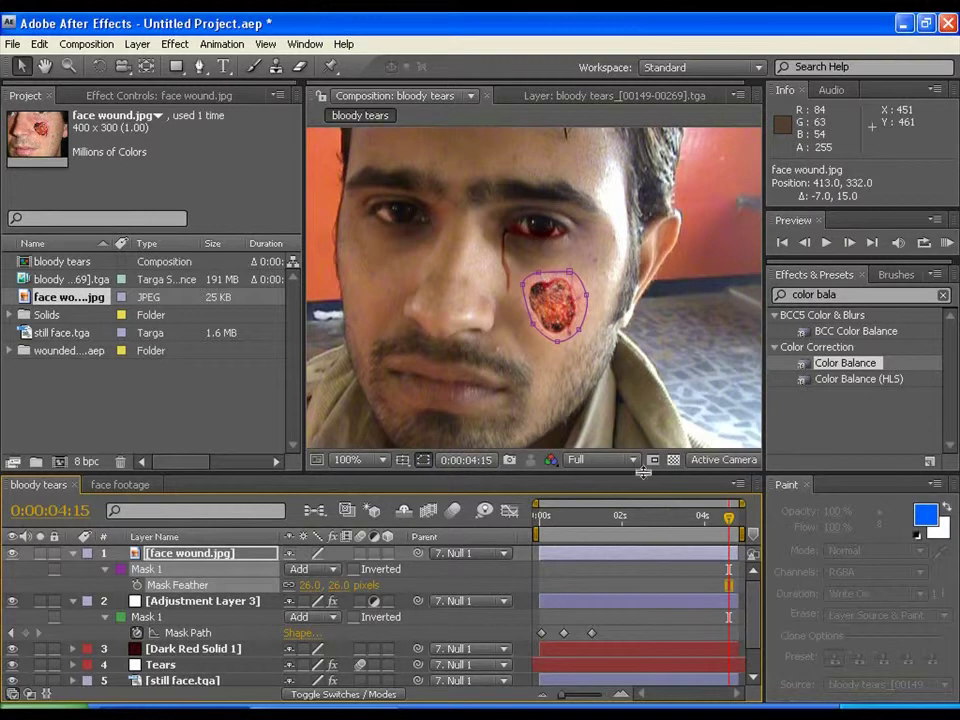
scroll(647, 432, down, 1)
drag(687, 378, 707, 417)
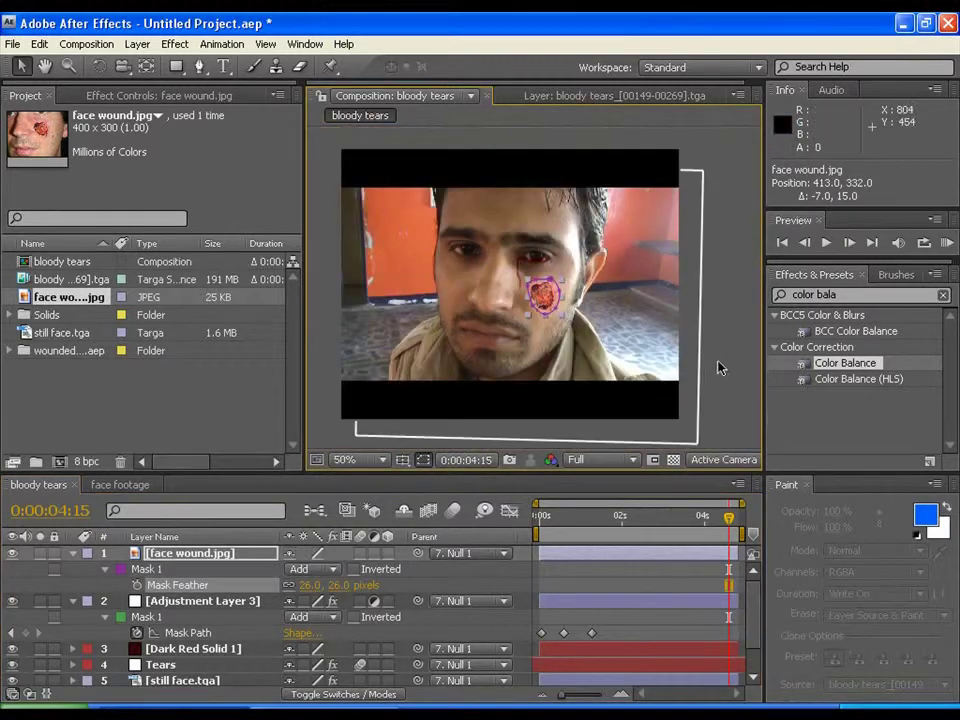
mouse_move(733, 524)
mouse_down()
mouse_move(553, 523)
mouse_move(729, 527)
mouse_up()
Step: Reset the view zoom and hide the face wound.jpg layer
key(period)
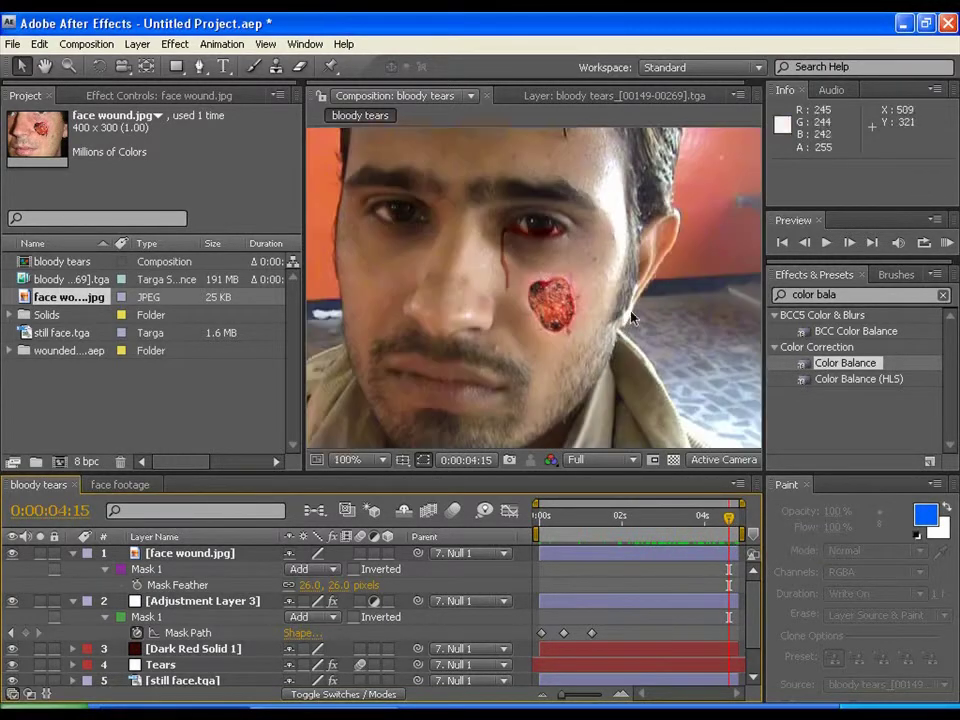
click(157, 552)
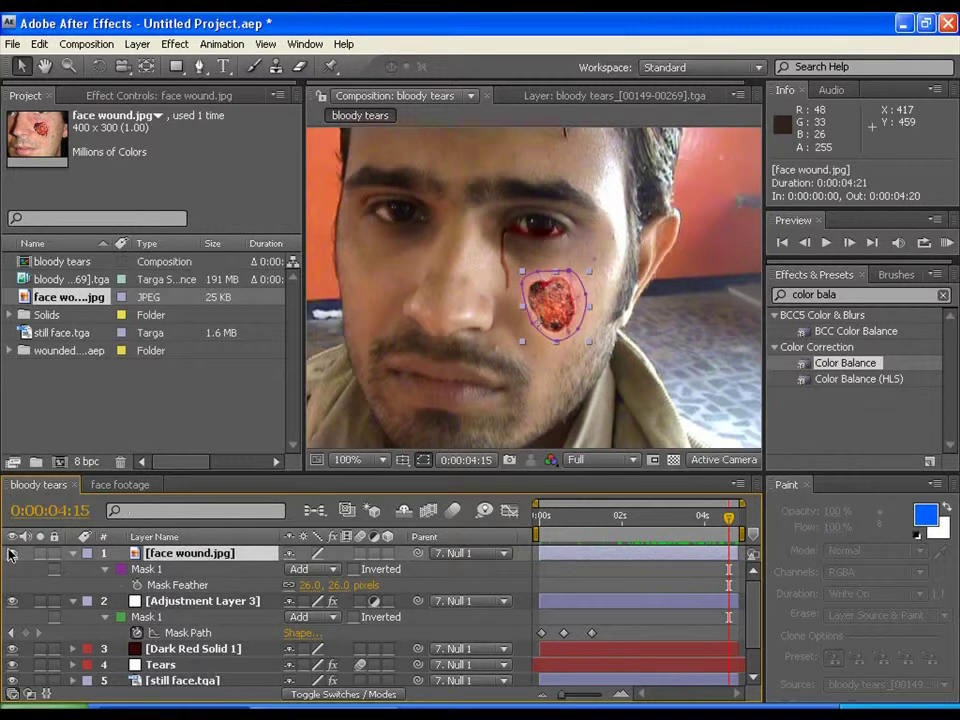
click(690, 330)
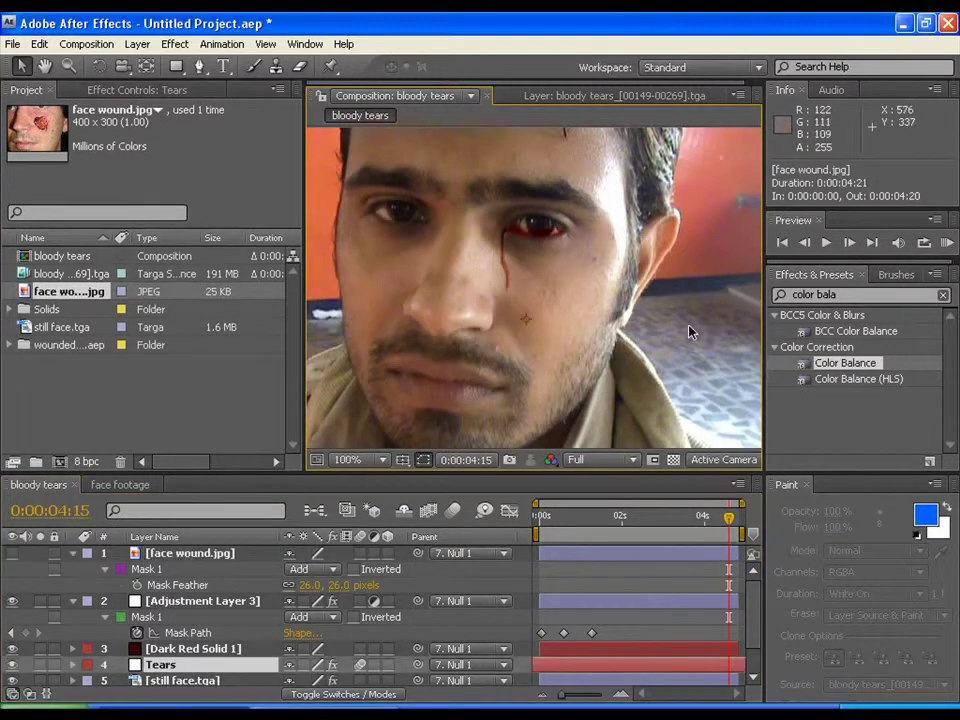
Step: Maximize the Composition panel, centre the frame, and RAM preview from the start
key(grave)
key(period)
key(comma)
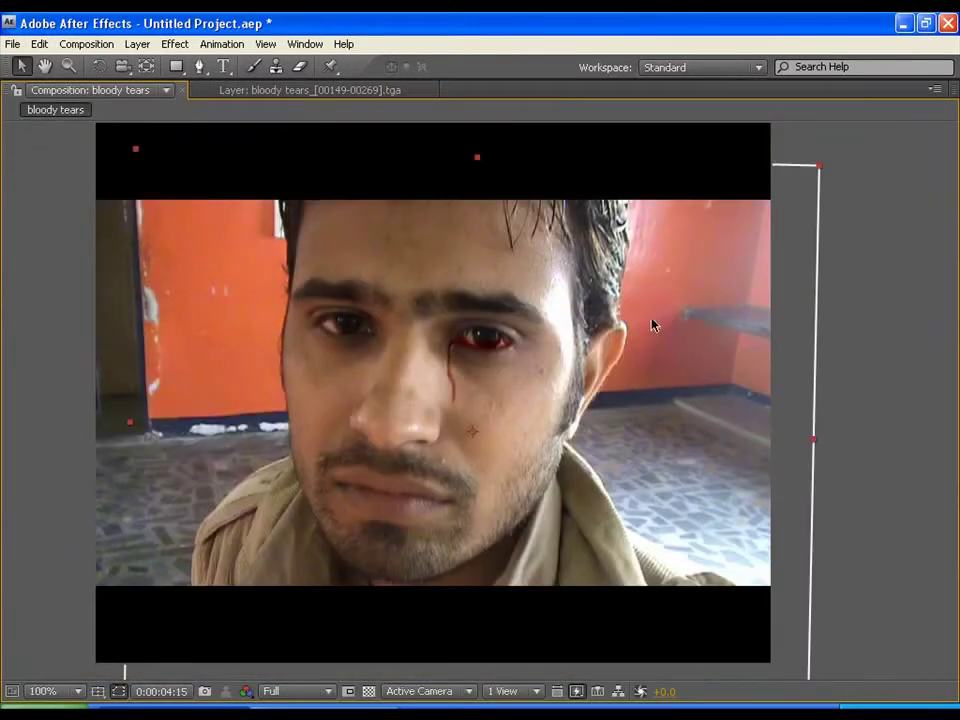
drag(654, 321, 688, 318)
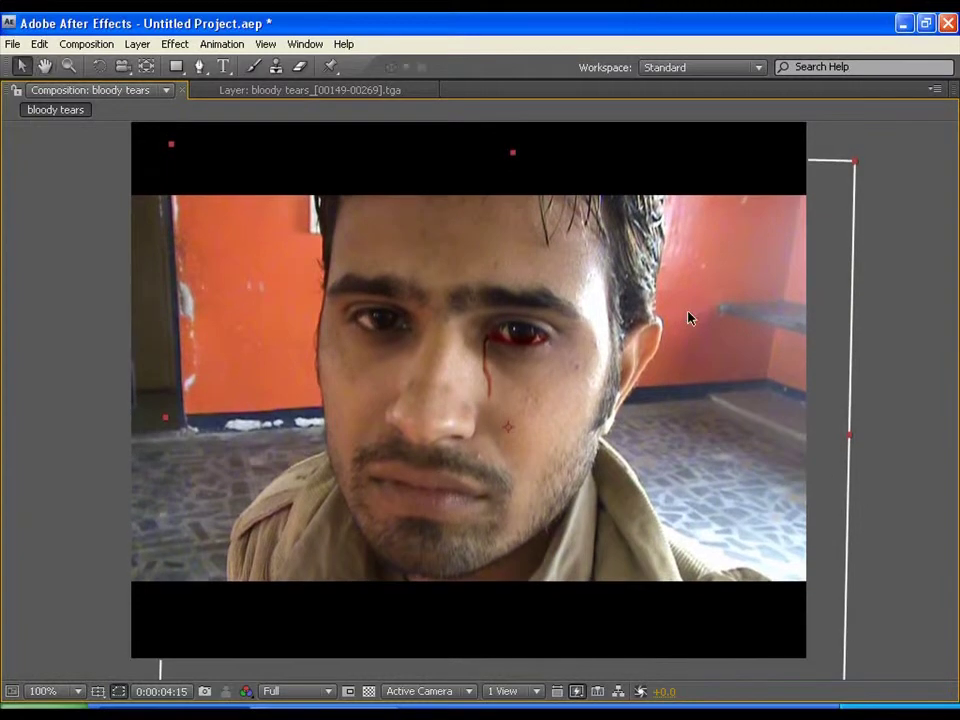
key(KP_0)
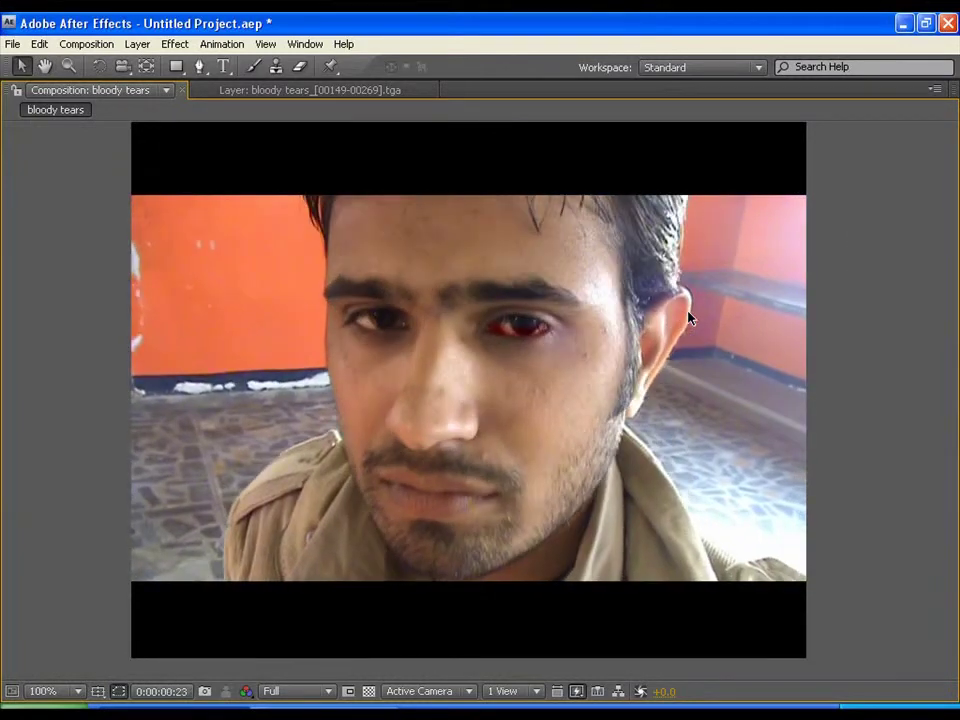